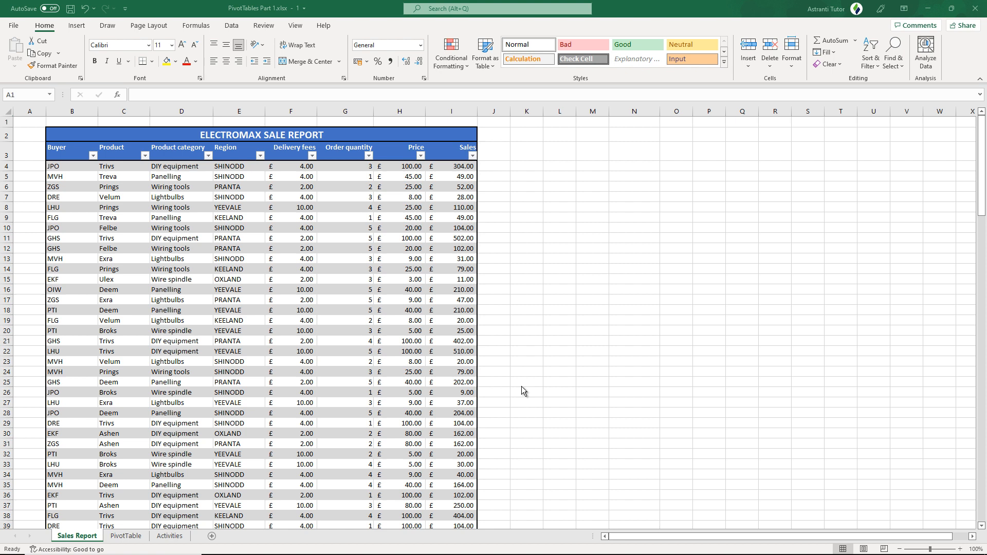
{"action": "left_click", "coordinate": [244, 245]}
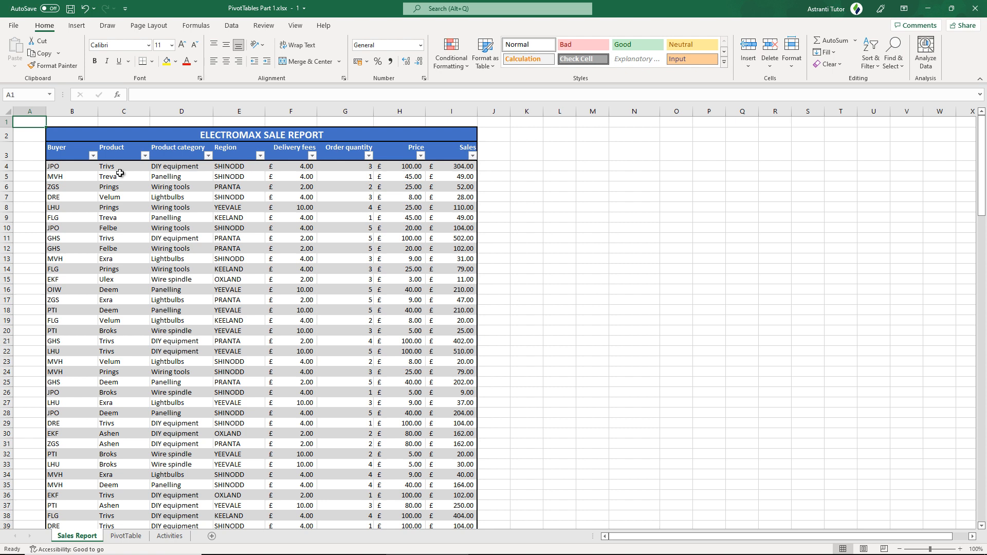
{"action": "left_click_drag", "start_coordinate": [81, 165], "coordinate": [467, 283]}
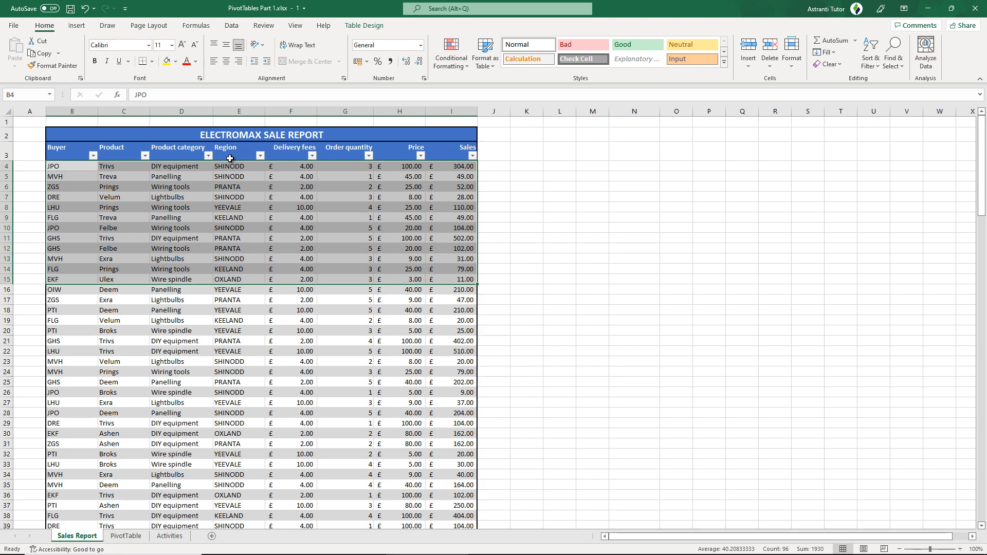
{"action": "left_click", "coordinate": [231, 156]}
{"action": "left_click", "coordinate": [161, 145]}
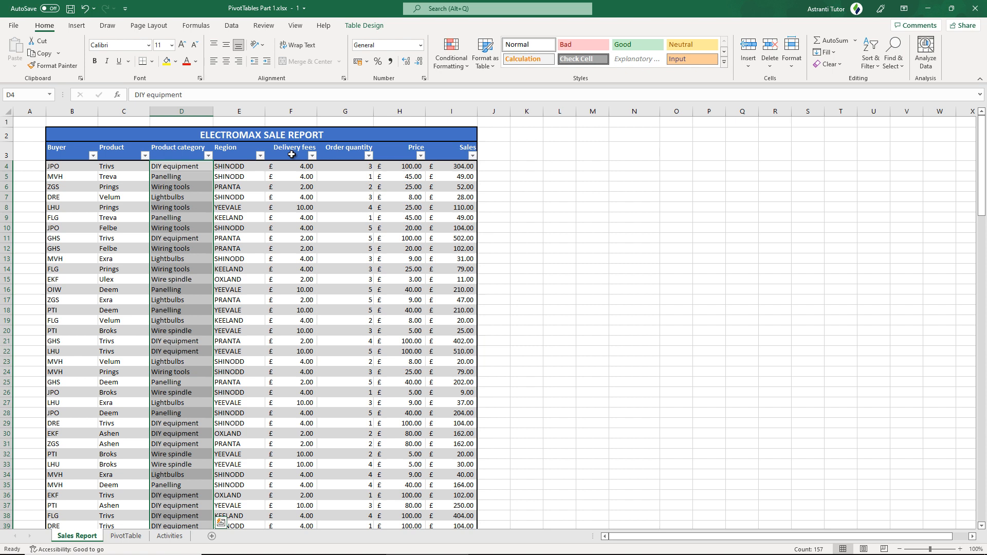
Start creating a PivotTable from the Sales_Report table, with a cell of the sales data as the starting point
{"action": "left_click", "coordinate": [72, 166]}
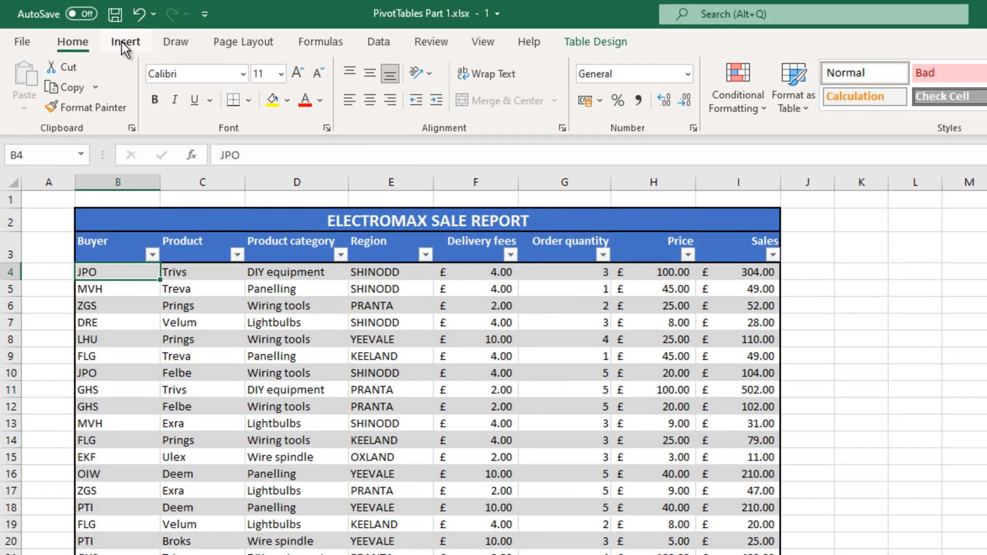
{"action": "left_click", "coordinate": [121, 42]}
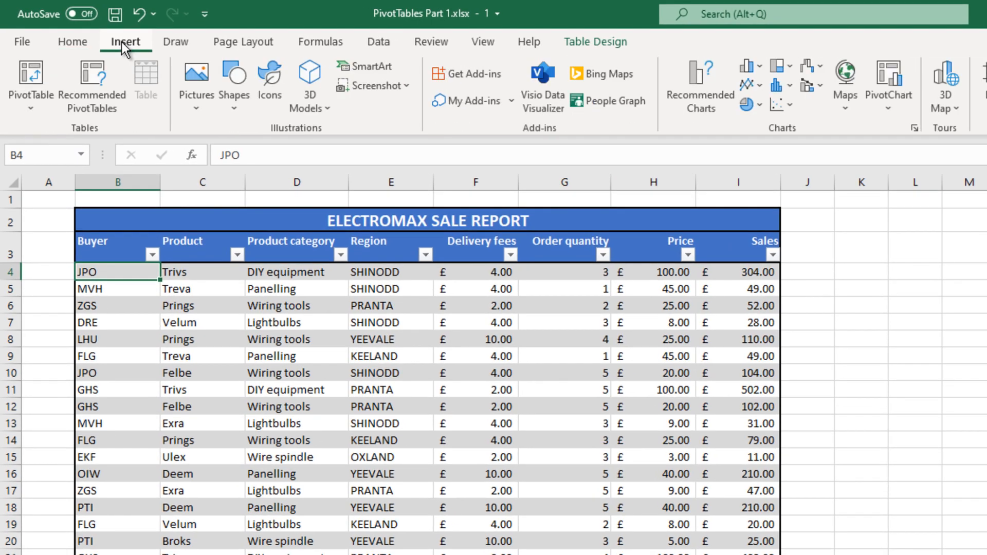
{"action": "left_click", "coordinate": [32, 73]}
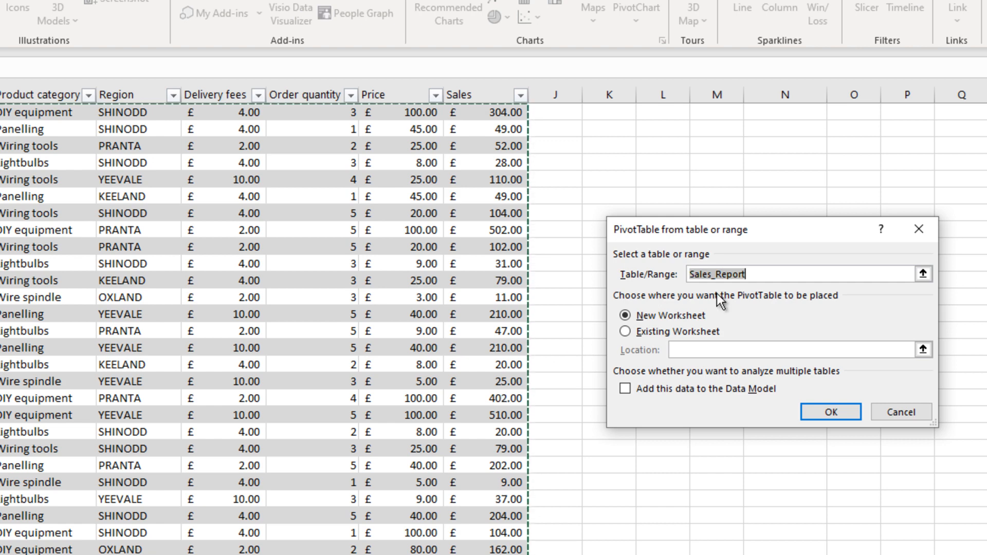
{"action": "scroll", "coordinate": [491, 355], "scroll_direction": "up", "scroll_amount": 2}
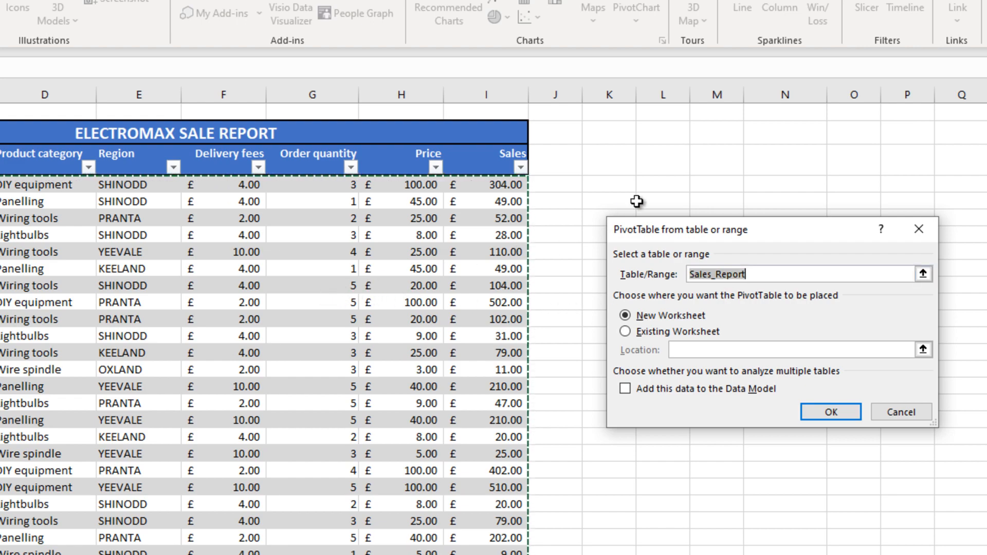
Try the empty range L4:U27 on the Sales Report sheet as the PivotTable's source range
{"action": "left_click", "coordinate": [655, 181]}
{"action": "left_click_drag", "start_coordinate": [626, 175], "coordinate": [986, 476]}
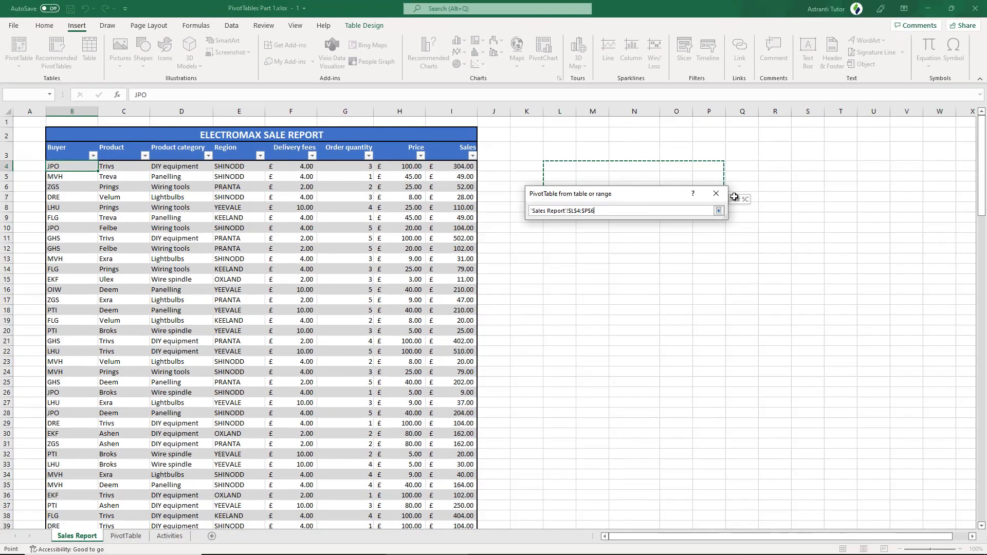
{"action": "left_click_drag", "start_coordinate": [868, 403], "coordinate": [870, 403]}
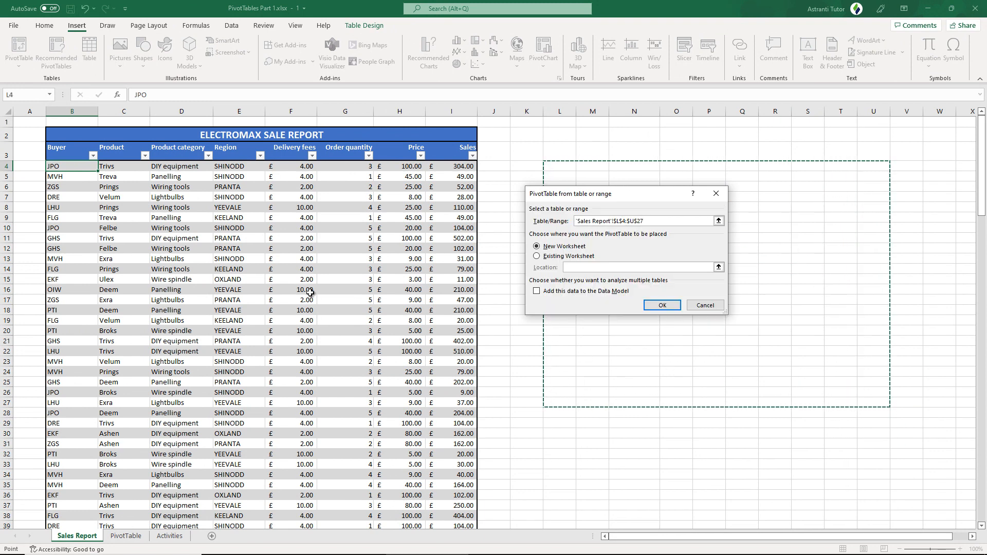
Set the PivotTable's source to all the sales data, from cell B4 across to the Sales column and down to the last row
{"action": "left_click", "coordinate": [77, 166]}
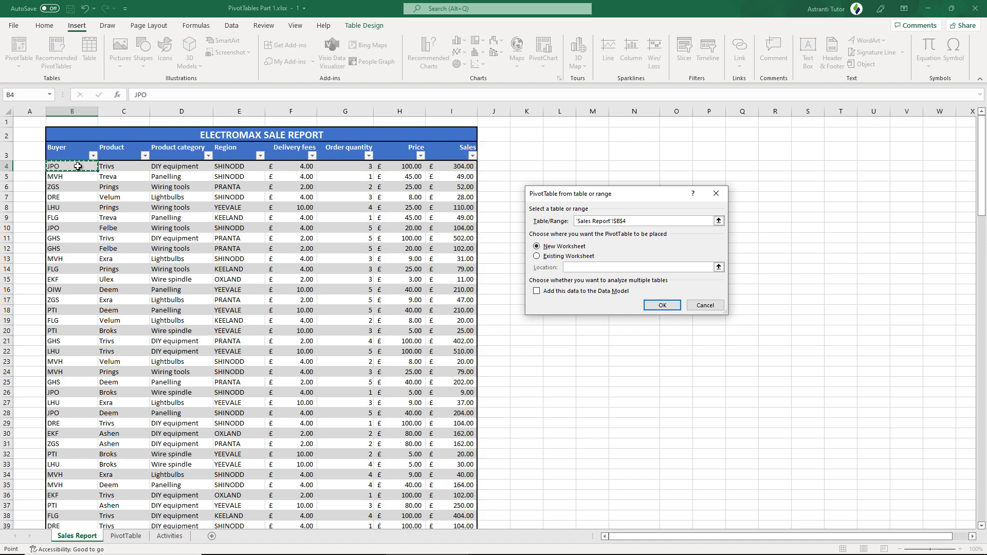
{"action": "key", "text": "ctrl+shift+Right"}
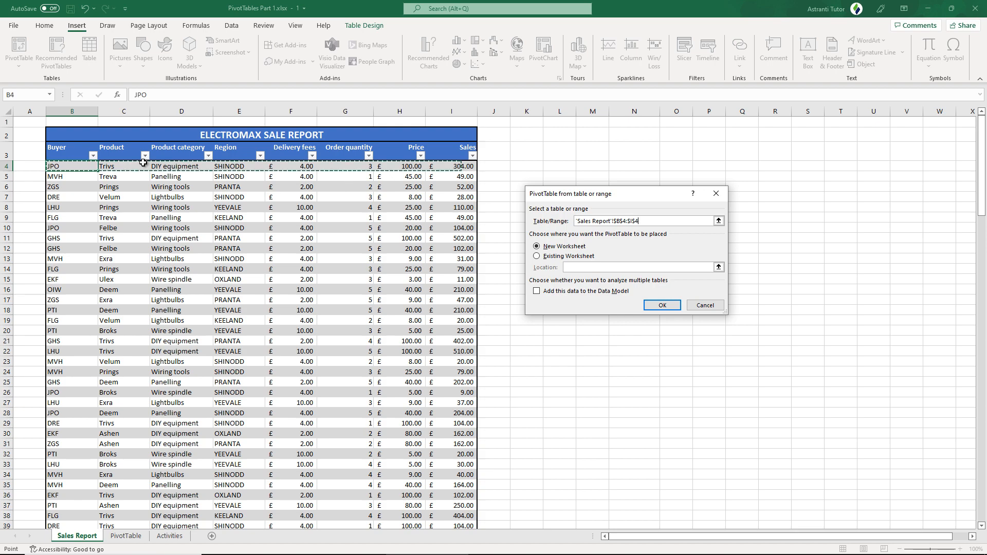
{"action": "key", "text": "ctrl+shift+Down"}
{"action": "scroll", "coordinate": [147, 165], "scroll_direction": "up", "scroll_amount": 20}
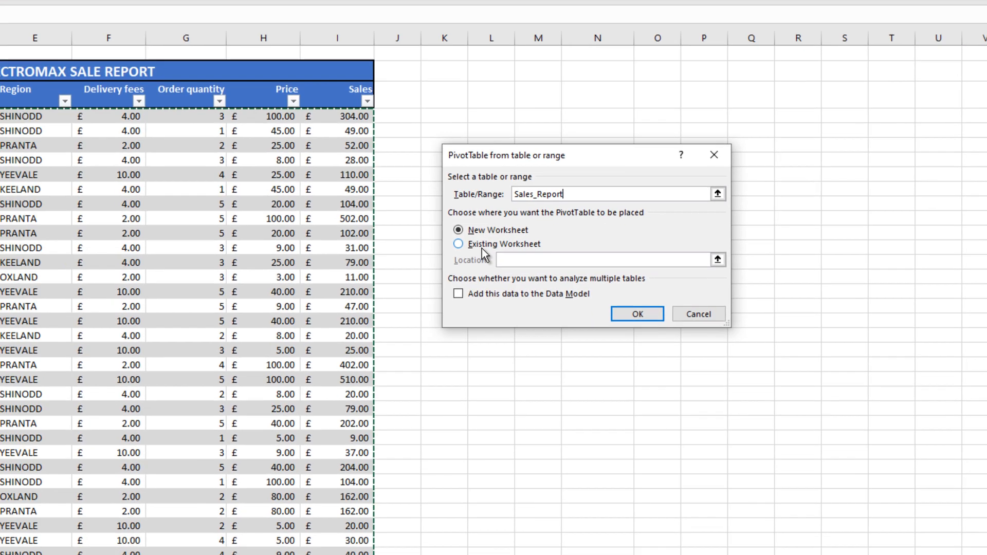
Place the PivotTable on the existing PivotTable worksheet at cell B3 and create it
{"action": "left_click", "coordinate": [360, 284]}
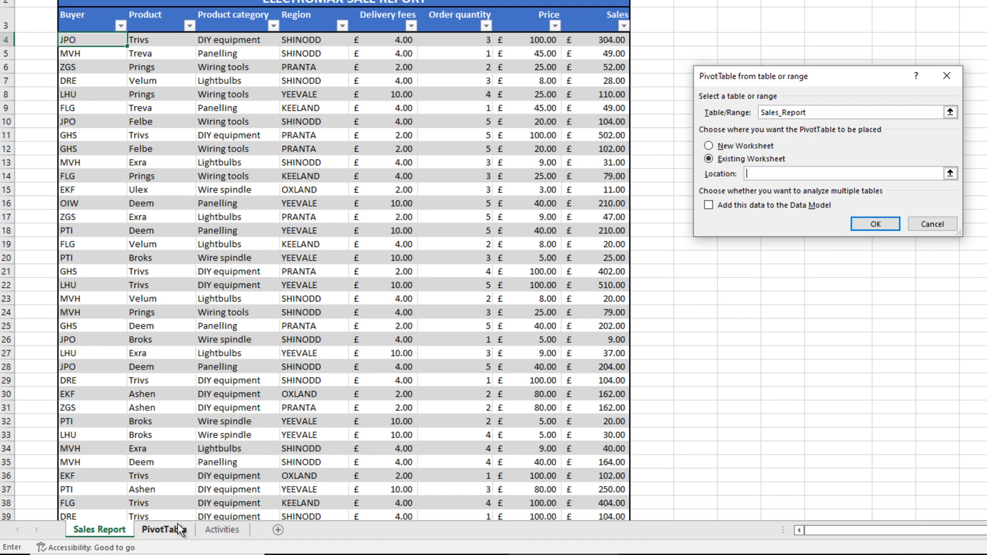
{"action": "left_click", "coordinate": [733, 159]}
{"action": "left_click", "coordinate": [165, 530]}
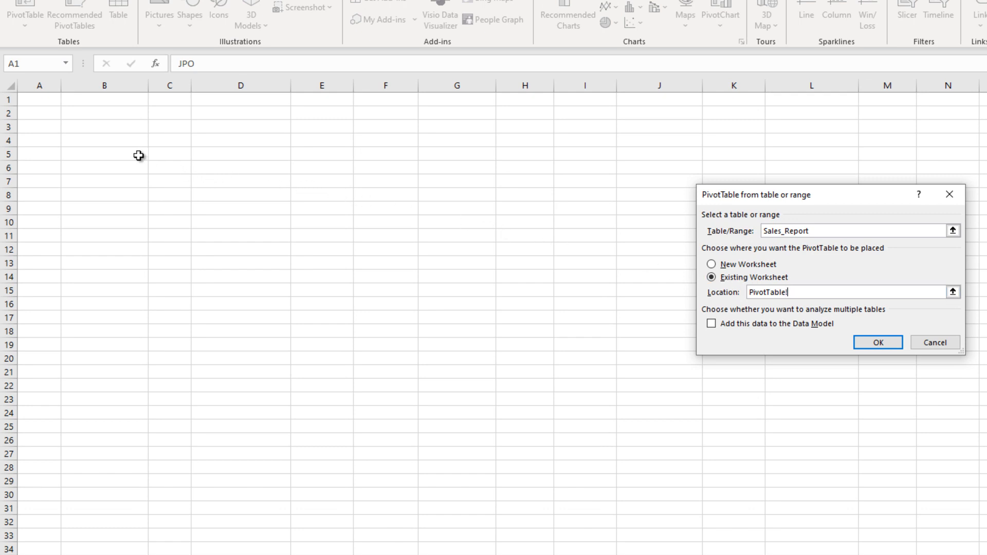
{"action": "left_click", "coordinate": [109, 127]}
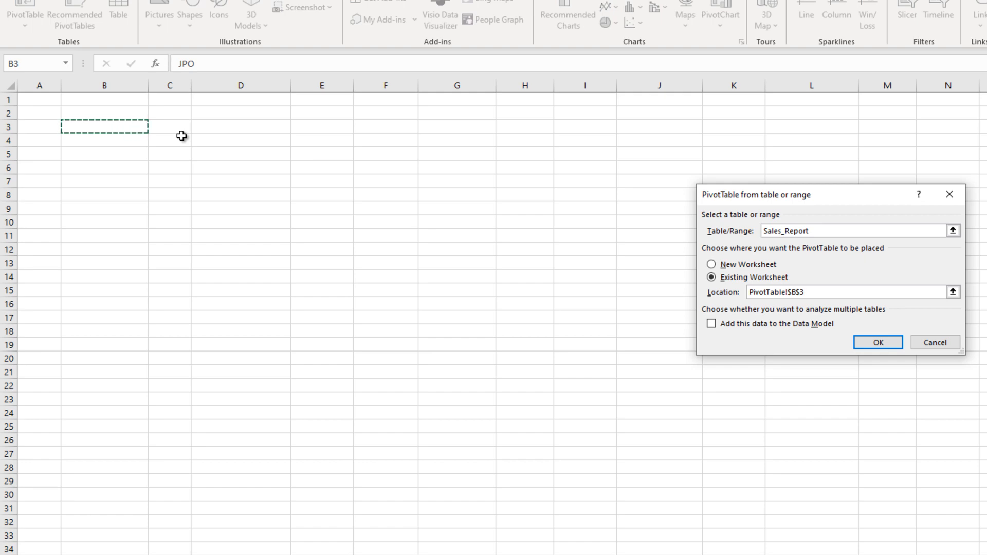
{"action": "left_click", "coordinate": [876, 342]}
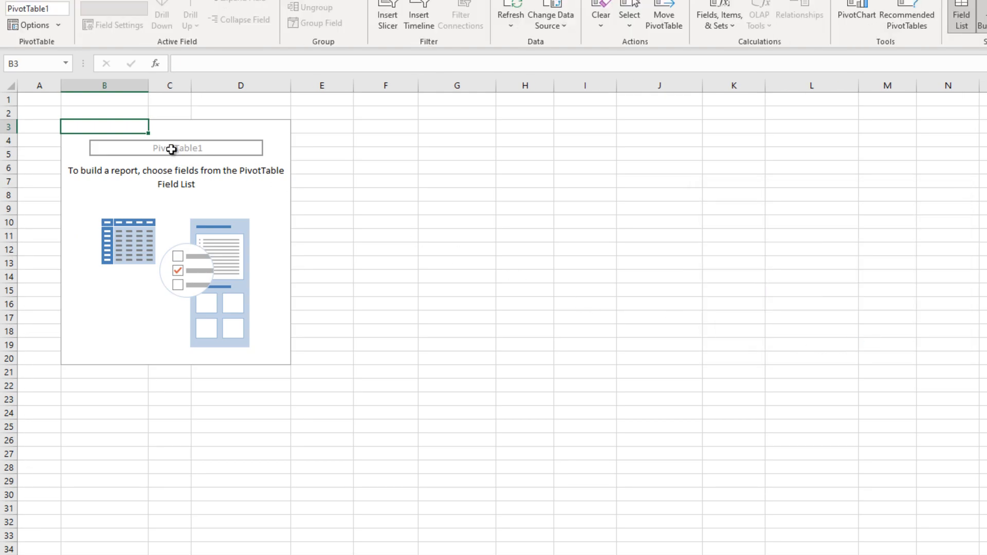
{"action": "left_click_drag", "start_coordinate": [126, 127], "coordinate": [256, 354]}
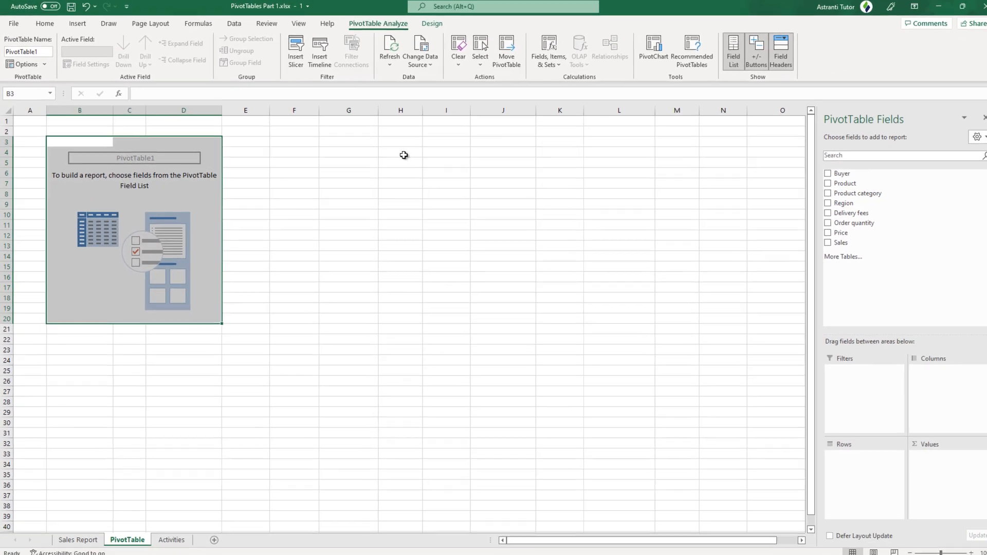
{"action": "left_click", "coordinate": [526, 125]}
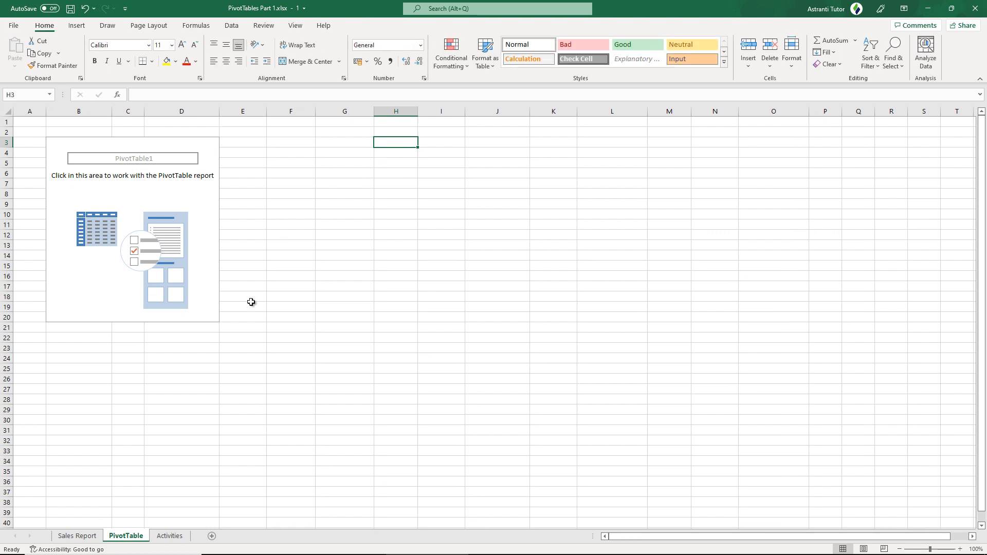
Create a second PivotTable from the Sales_Report table at cell H3 of the existing PivotTable worksheet
{"action": "left_click", "coordinate": [77, 536]}
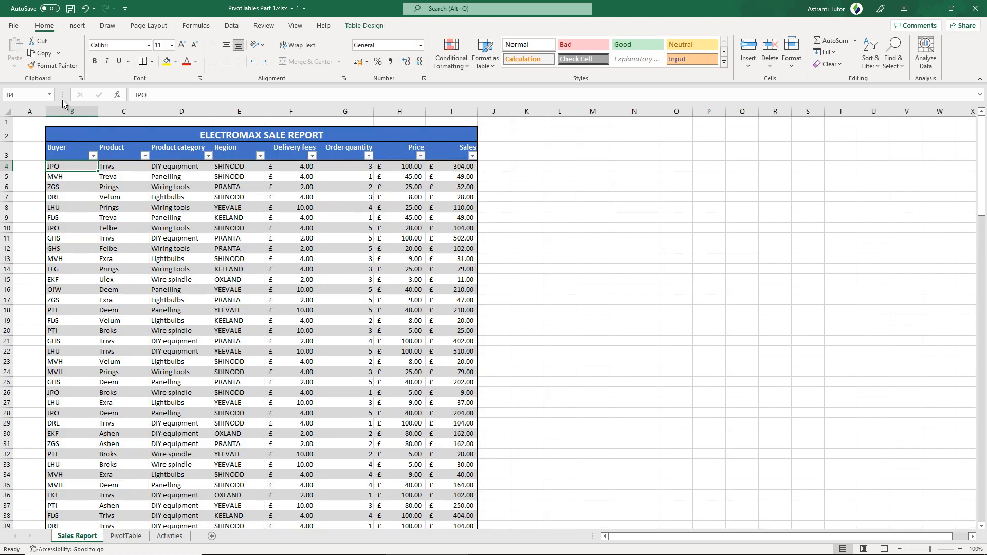
{"action": "left_click", "coordinate": [76, 25]}
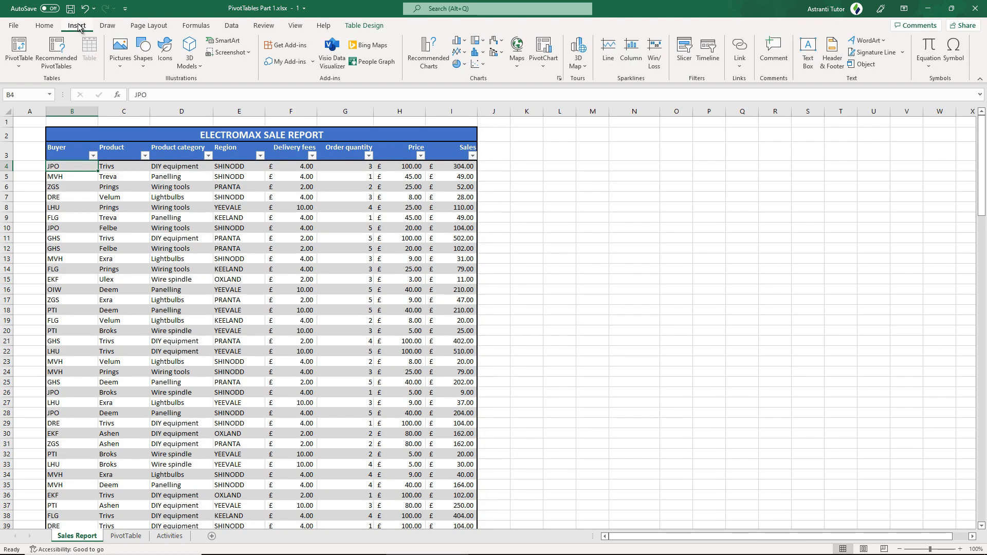
{"action": "left_click", "coordinate": [14, 48]}
{"action": "left_click", "coordinate": [553, 256]}
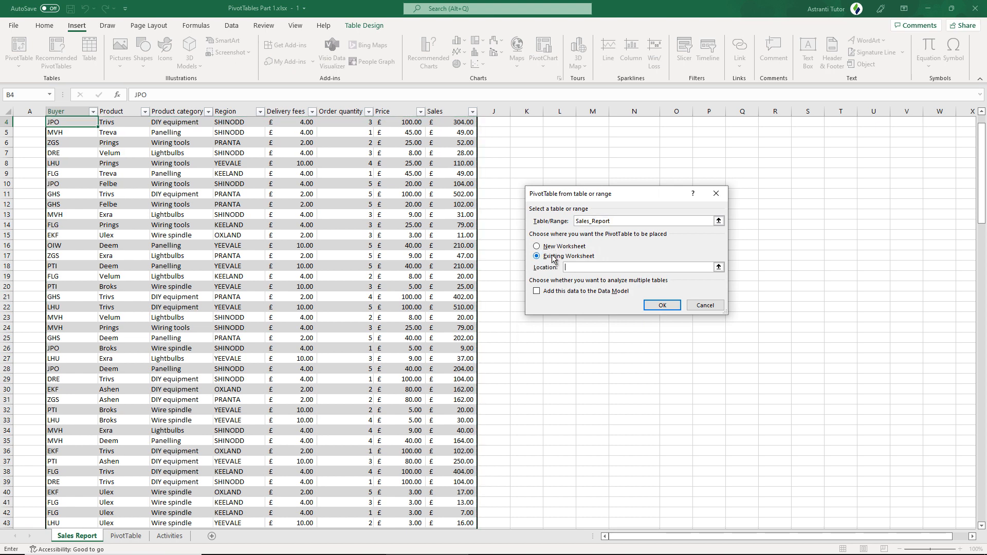
{"action": "left_click", "coordinate": [126, 535]}
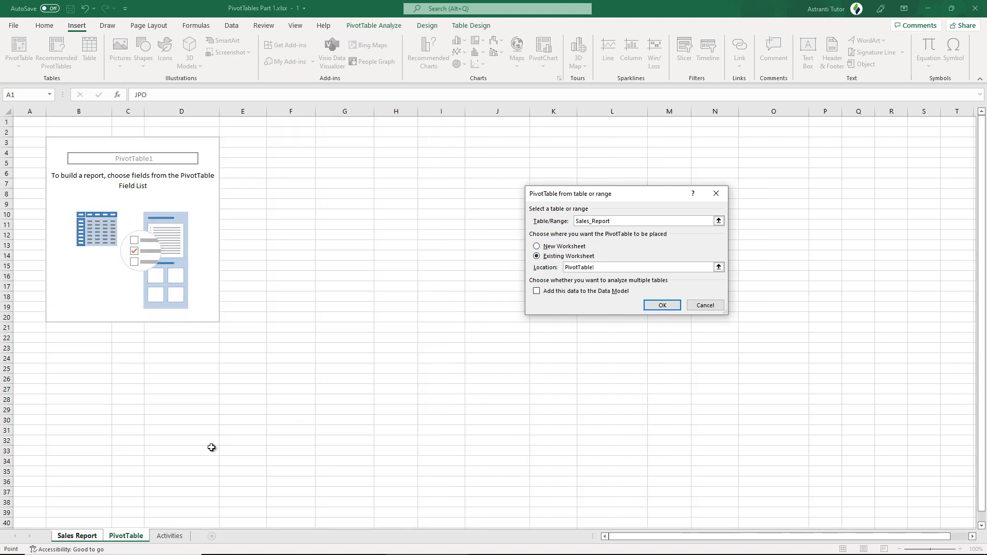
{"action": "left_click", "coordinate": [401, 144]}
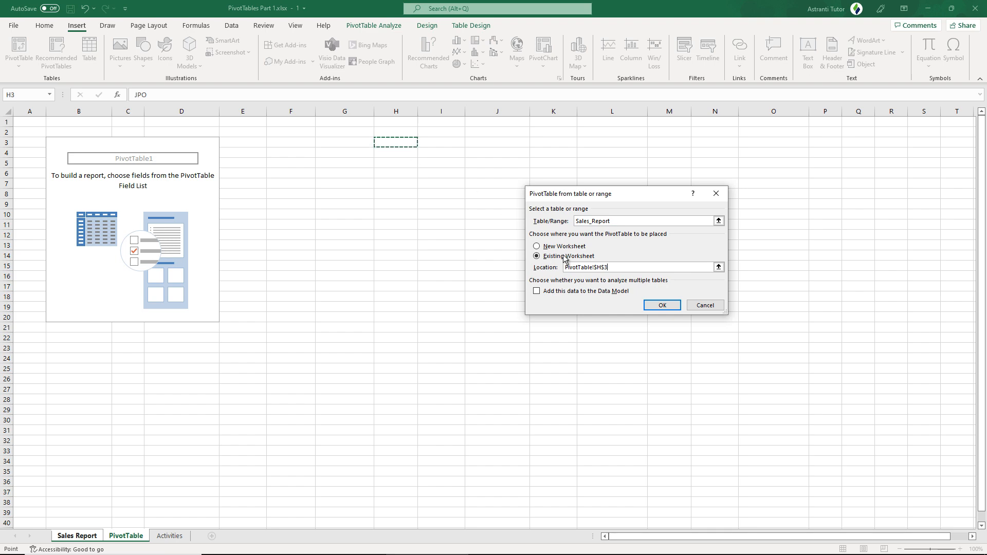
{"action": "left_click", "coordinate": [662, 304]}
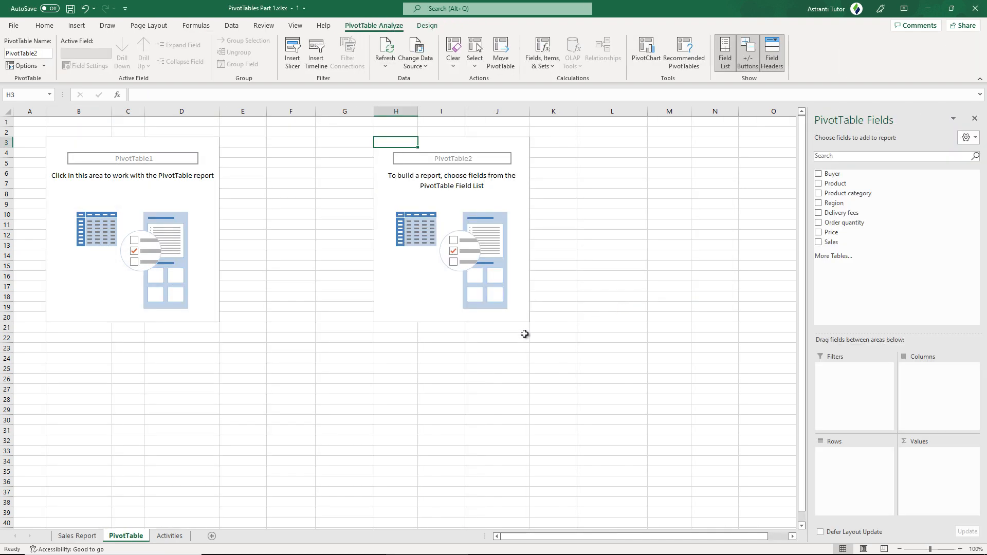
Create a third PivotTable from the Sales_Report table at cell N4 of the existing PivotTable worksheet
{"action": "left_click", "coordinate": [77, 536]}
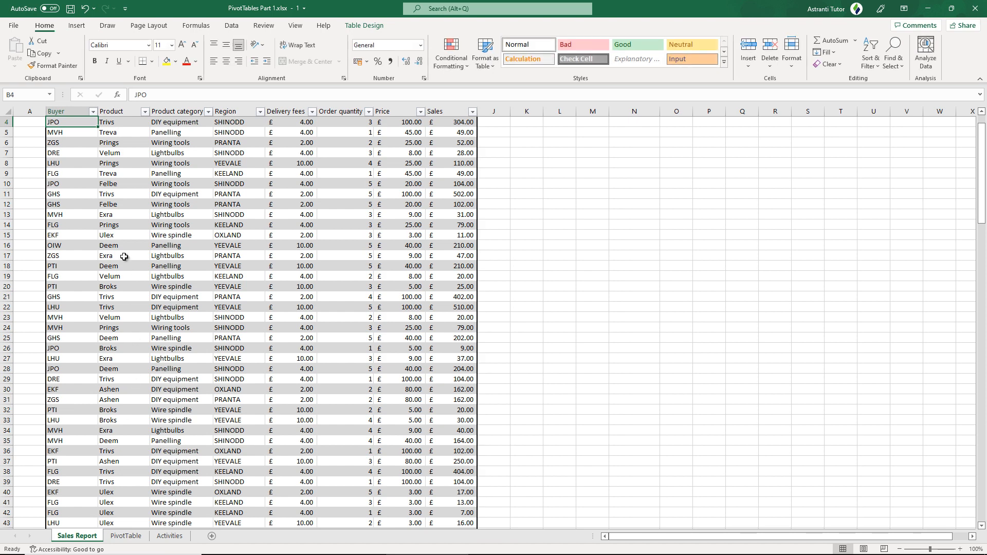
{"action": "left_click", "coordinate": [77, 26]}
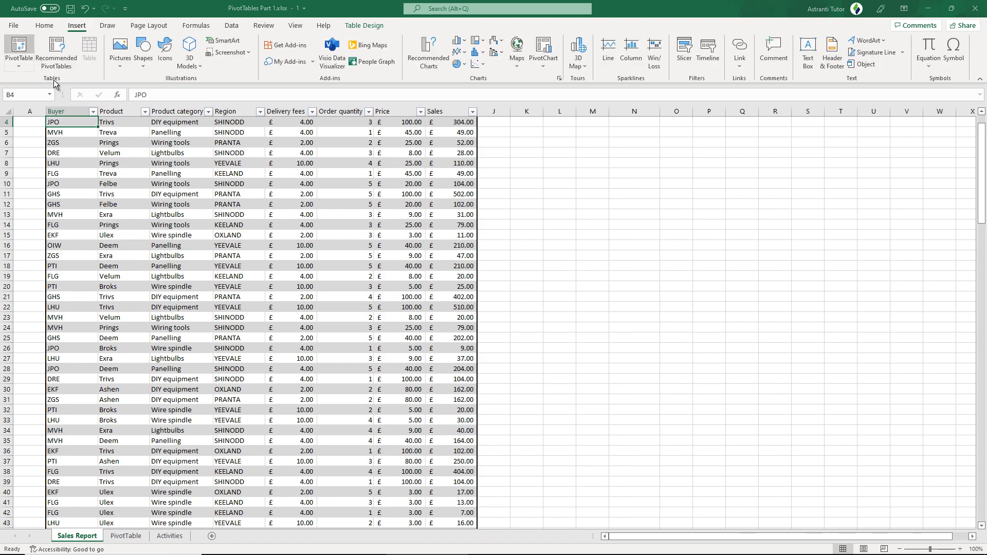
{"action": "left_click", "coordinate": [548, 257]}
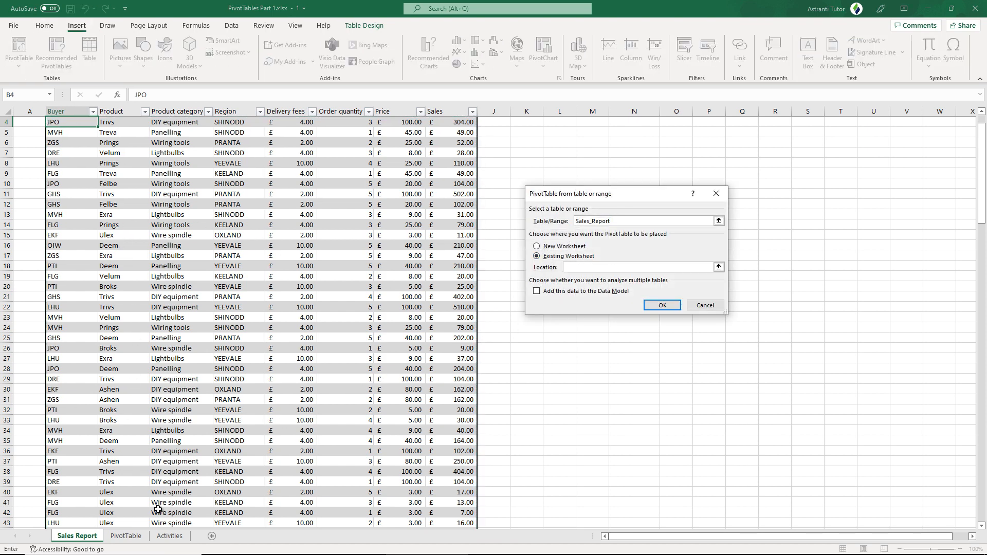
{"action": "left_click", "coordinate": [126, 536]}
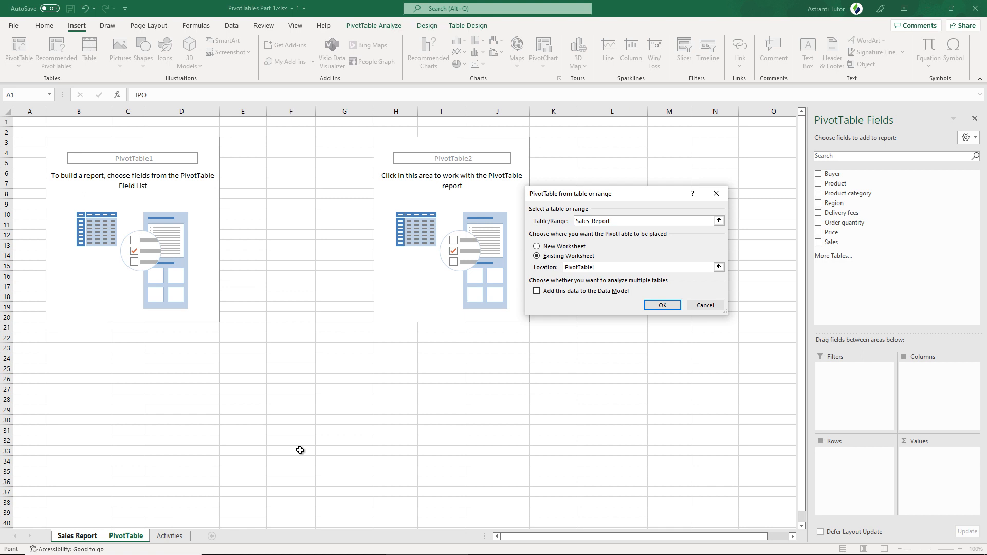
{"action": "left_click", "coordinate": [694, 153]}
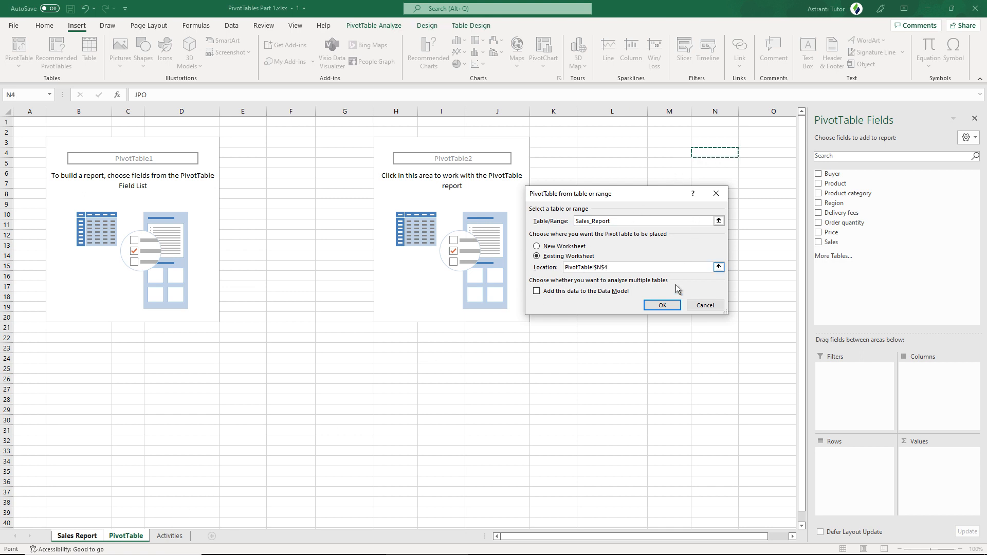
{"action": "left_click", "coordinate": [662, 305]}
Move the second PivotTable to cell G3 and try to move part of the third one to column M
{"action": "left_click_drag", "start_coordinate": [394, 143], "coordinate": [457, 326]}
{"action": "left_click_drag", "start_coordinate": [724, 155], "coordinate": [655, 319]}
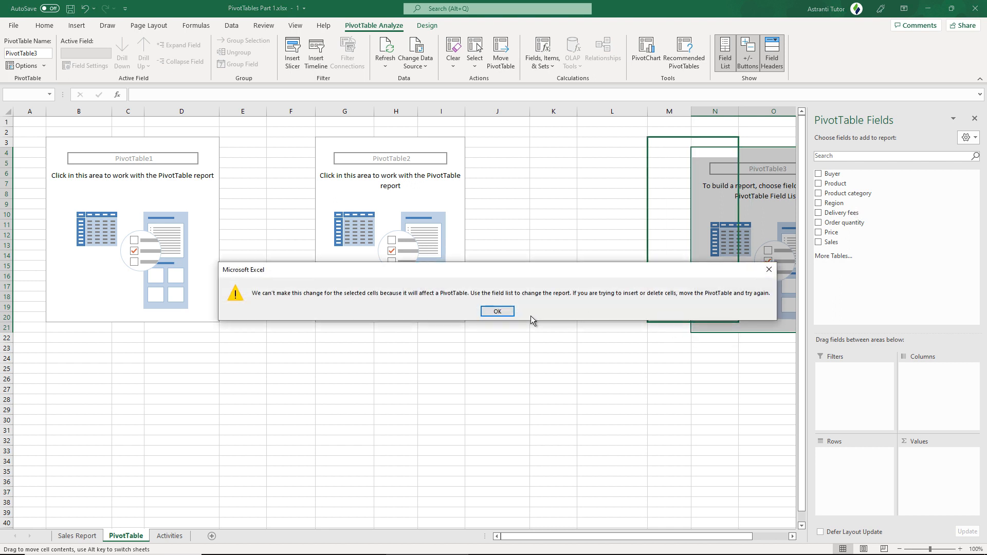
{"action": "left_click", "coordinate": [496, 311]}
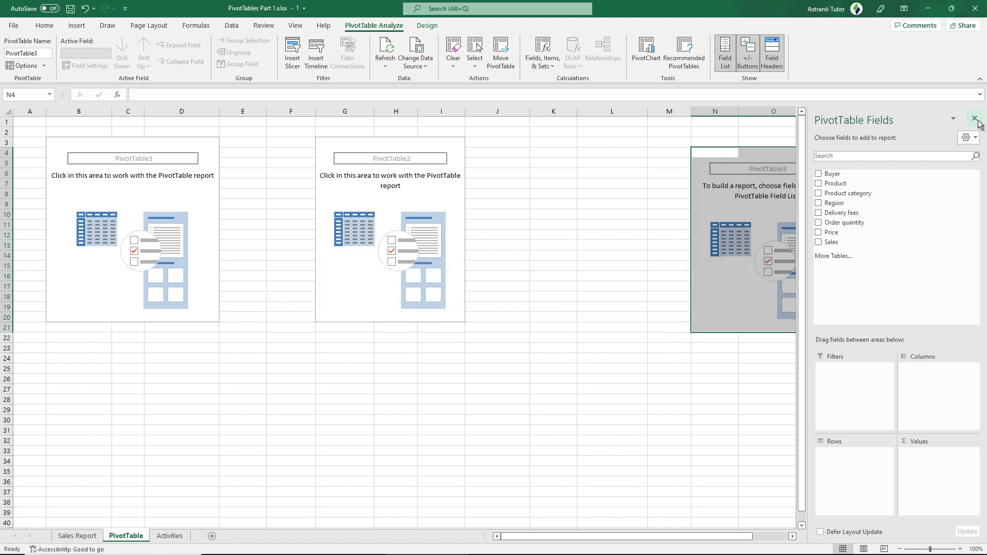
Hide the PivotTable field list and move the whole third PivotTable to cell L3, level with the other two
{"action": "left_click", "coordinate": [973, 119]}
{"action": "mouse_move", "coordinate": [837, 324]}
{"action": "left_mouse_down"}
{"action": "mouse_move", "coordinate": [749, 211]}
{"action": "mouse_move", "coordinate": [717, 146]}
{"action": "mouse_move", "coordinate": [819, 331]}
{"action": "left_mouse_up"}
{"action": "left_click", "coordinate": [716, 146]}
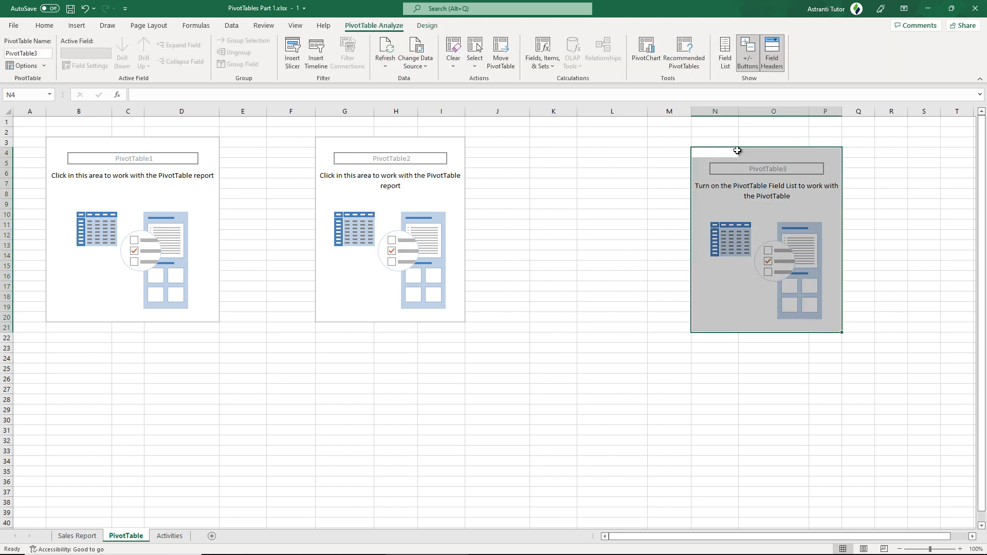
{"action": "left_click_drag", "start_coordinate": [738, 149], "coordinate": [684, 140]}
{"action": "left_click", "coordinate": [860, 202]}
{"action": "left_click_drag", "start_coordinate": [753, 306], "coordinate": [677, 323]}
{"action": "left_click", "coordinate": [858, 286]}
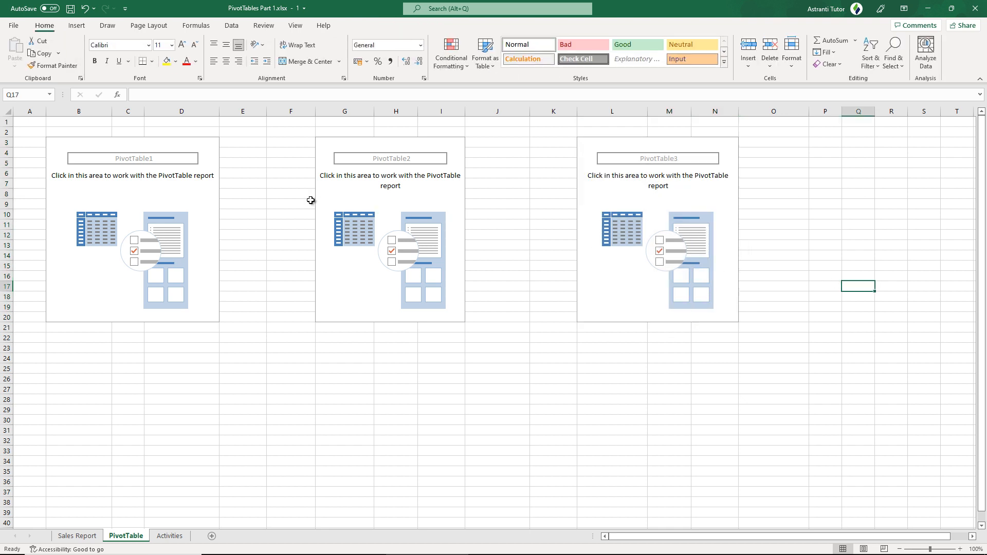
Show the field list for the first PivotTable, the one at cell B3
{"action": "left_click", "coordinate": [64, 144]}
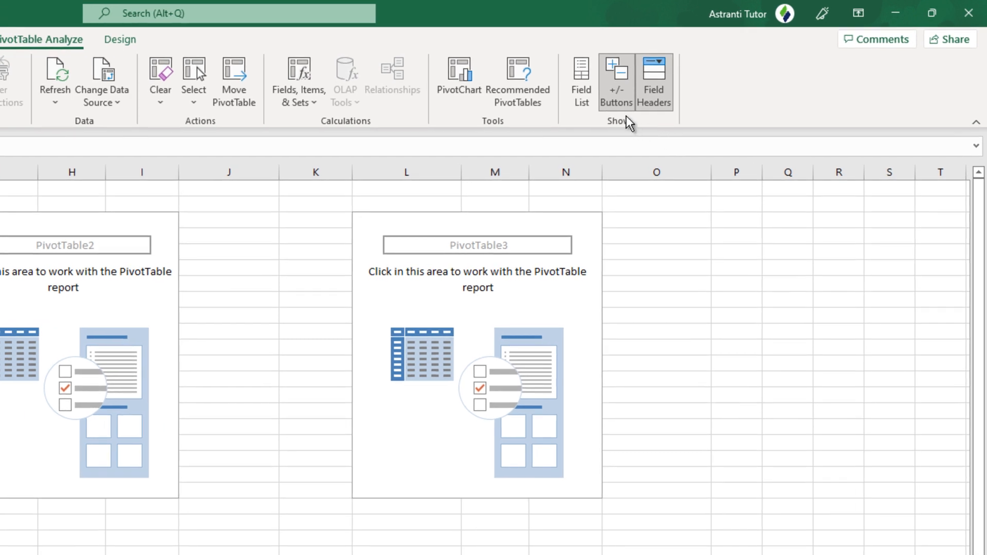
{"action": "left_click", "coordinate": [584, 85]}
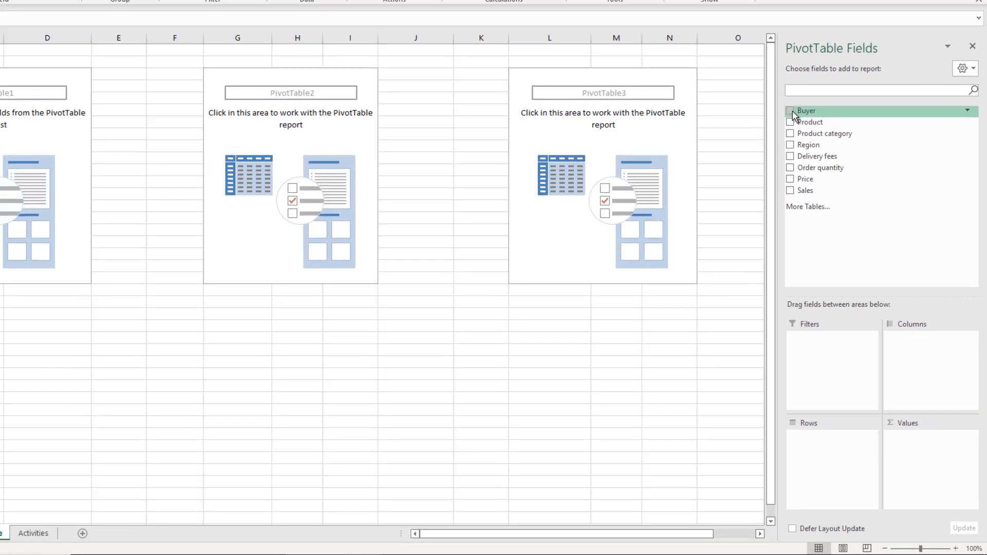
Add the Buyer field to the rows of the first PivotTable
{"action": "left_click", "coordinate": [767, 58]}
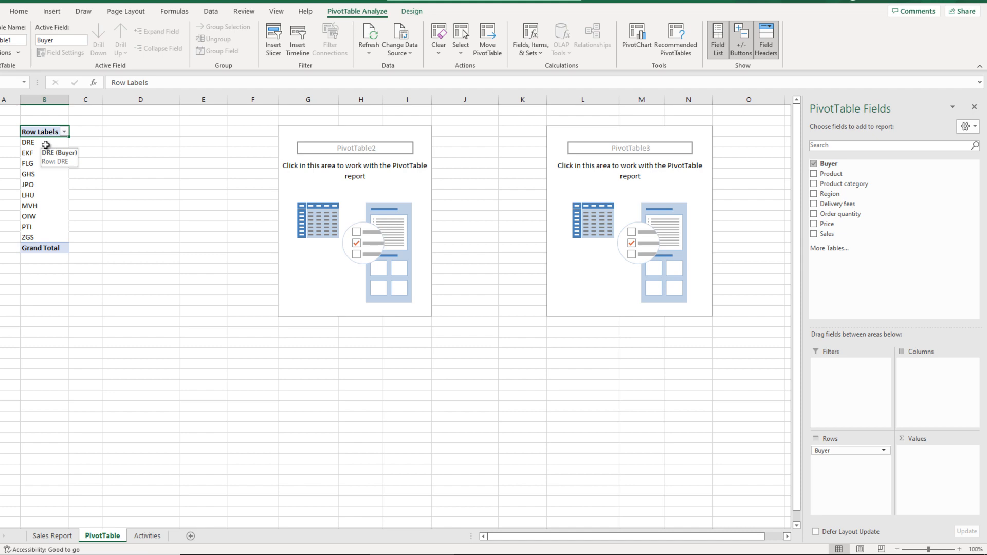
Examine the Buyer column and its filter list on the Sales Report sheet and compare them with the first PivotTable's row labels
{"action": "left_click", "coordinate": [53, 536]}
{"action": "scroll", "coordinate": [95, 178], "scroll_direction": "up", "scroll_amount": 1}
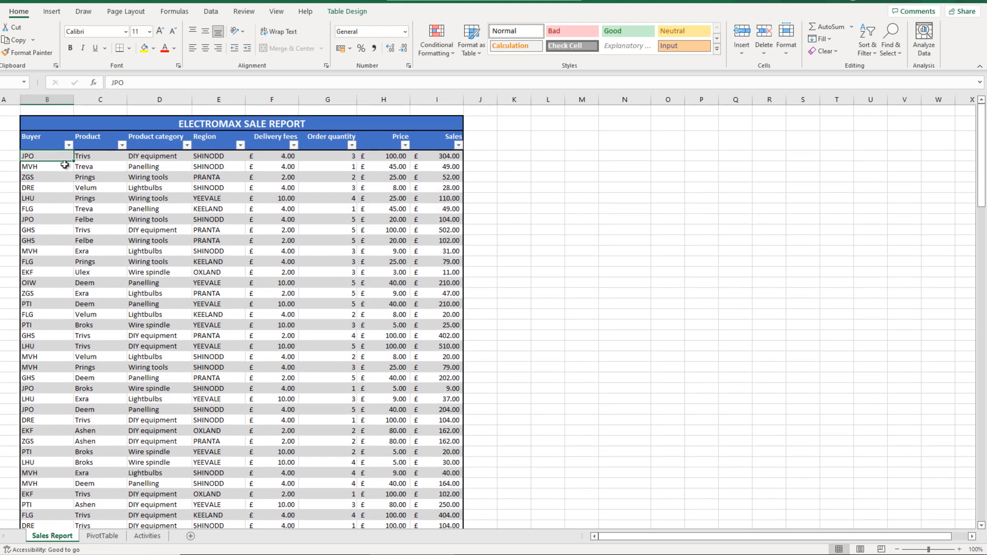
{"action": "left_click_drag", "start_coordinate": [60, 157], "coordinate": [45, 379]}
{"action": "left_click", "coordinate": [44, 378]}
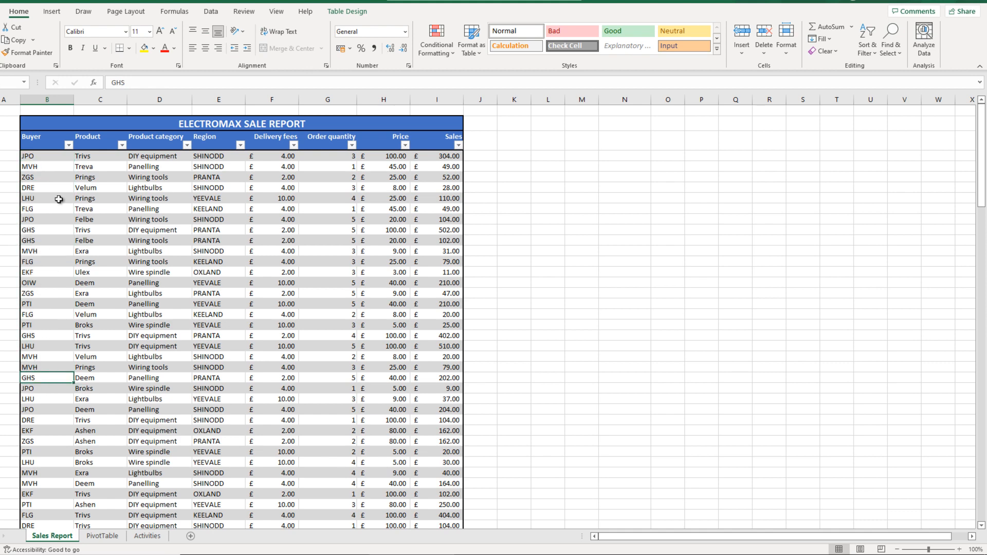
{"action": "left_click", "coordinate": [69, 145]}
{"action": "scroll", "coordinate": [40, 304], "scroll_direction": "down", "scroll_amount": 2}
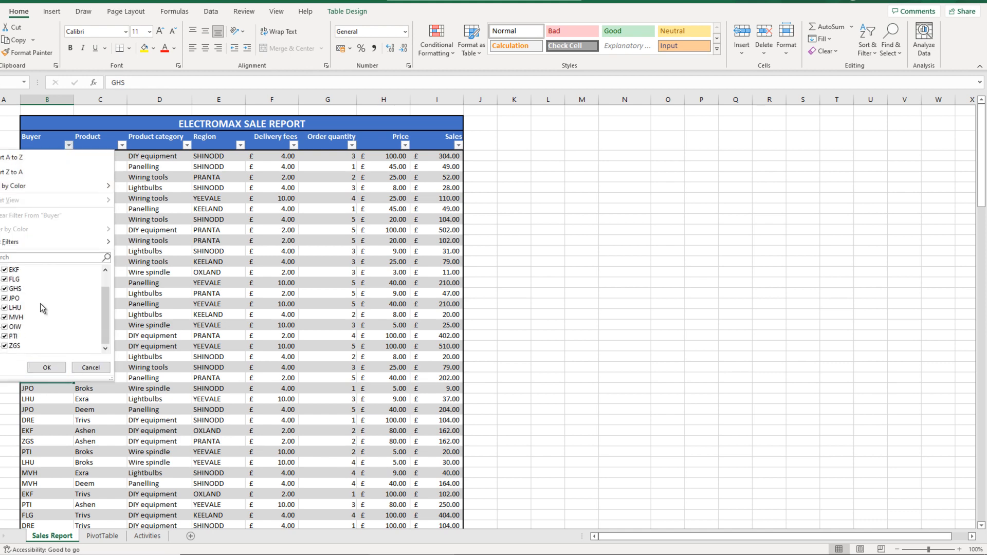
{"action": "scroll", "coordinate": [40, 304], "scroll_direction": "up", "scroll_amount": 2}
{"action": "left_click", "coordinate": [80, 364]}
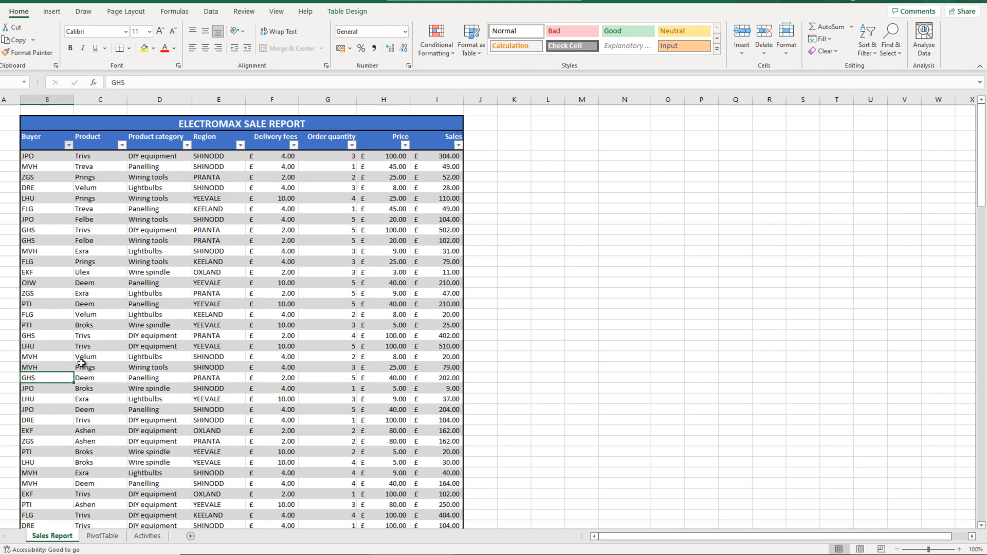
{"action": "left_click", "coordinate": [104, 535]}
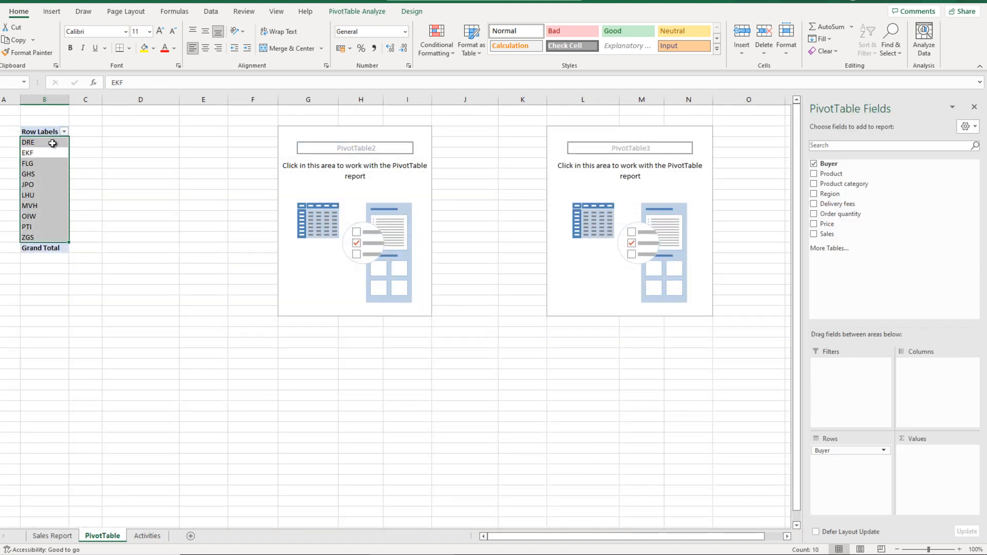
{"action": "left_click_drag", "start_coordinate": [51, 146], "coordinate": [51, 240]}
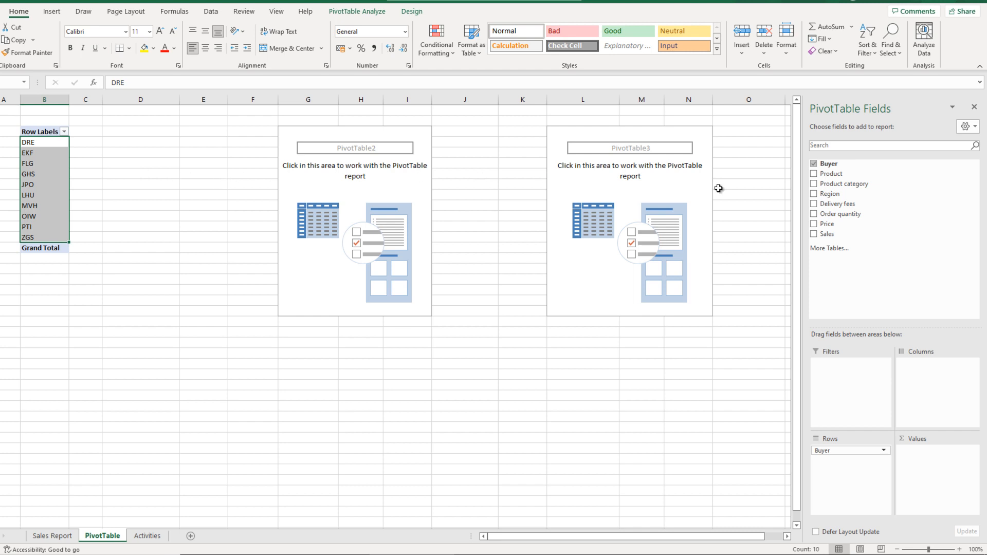
Add the Sales and Order quantity fields as summed values in the first PivotTable and review the figures per buyer
{"action": "left_click", "coordinate": [814, 234]}
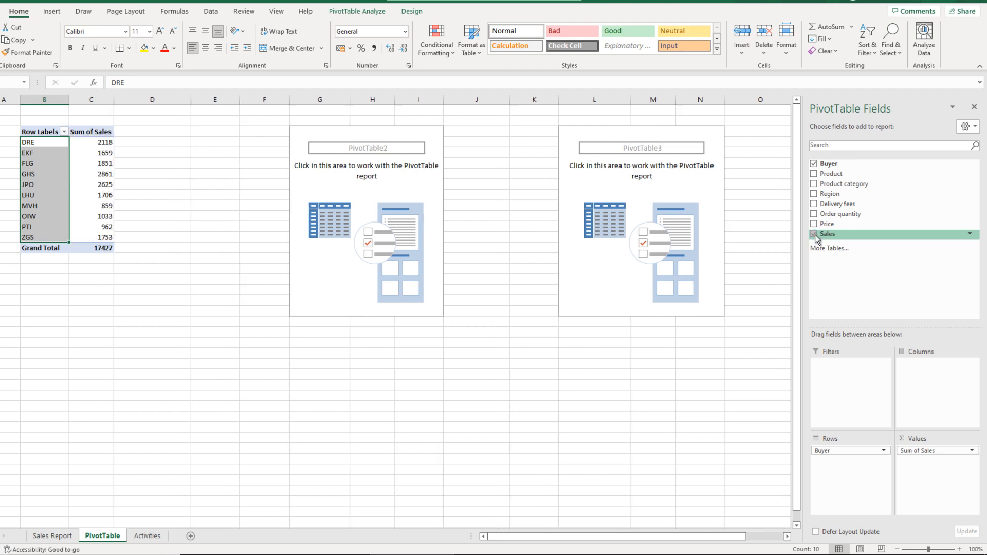
{"action": "left_click_drag", "start_coordinate": [104, 146], "coordinate": [98, 237]}
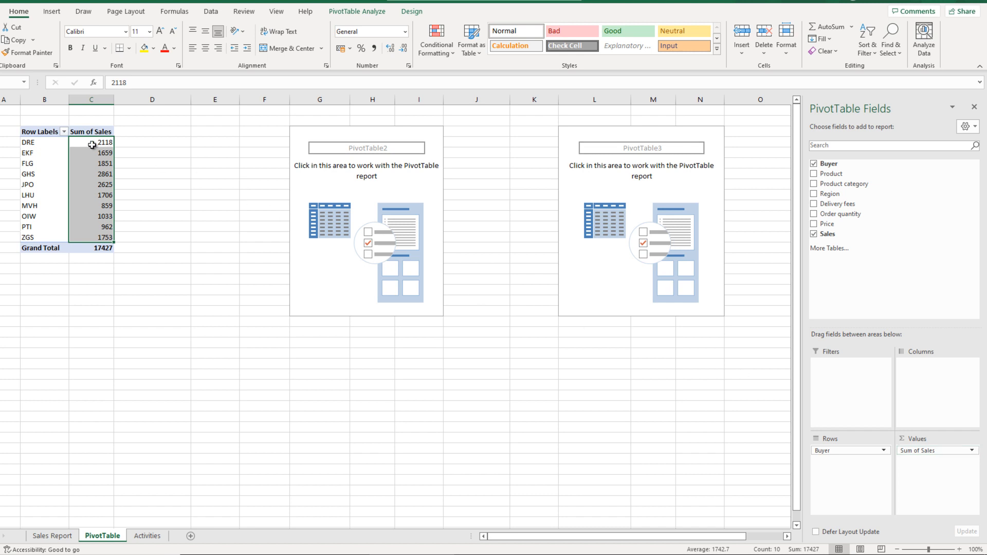
{"action": "mouse_move", "coordinate": [90, 142]}
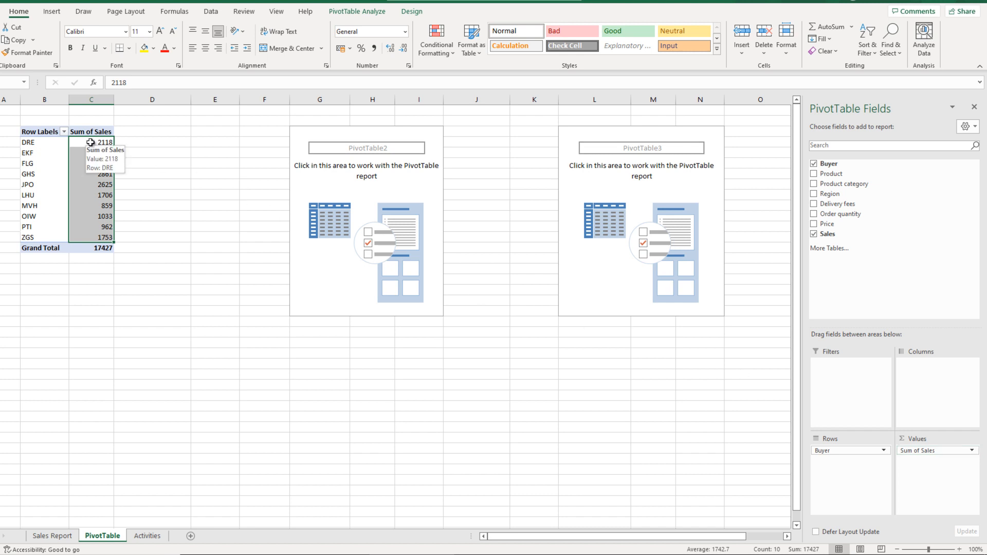
{"action": "left_click", "coordinate": [49, 143]}
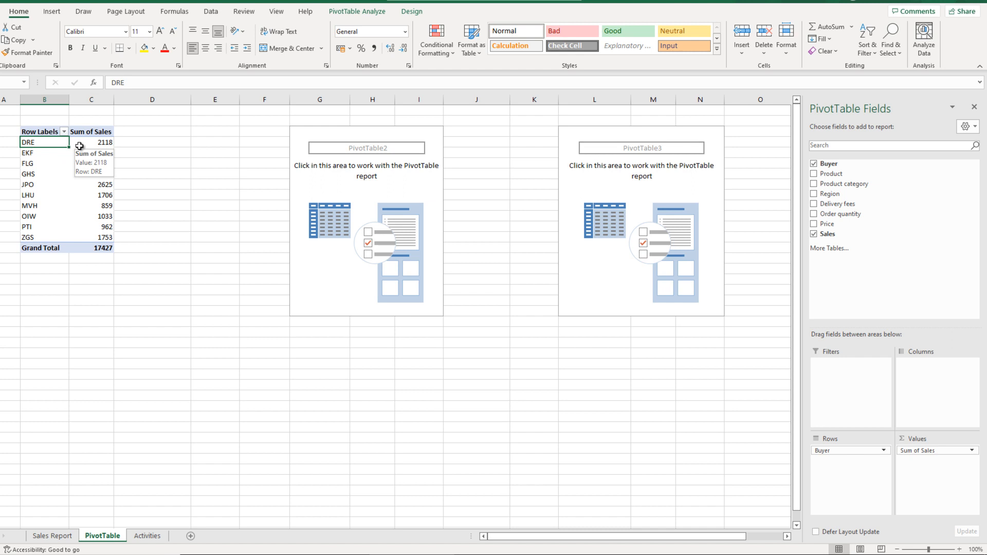
{"action": "left_click", "coordinate": [814, 215]}
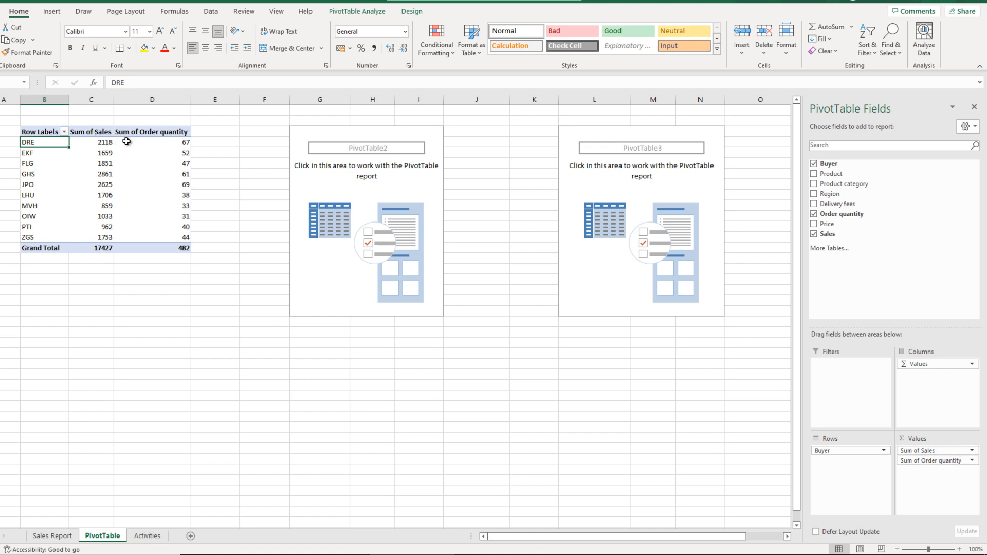
{"action": "left_click_drag", "start_coordinate": [129, 144], "coordinate": [159, 237]}
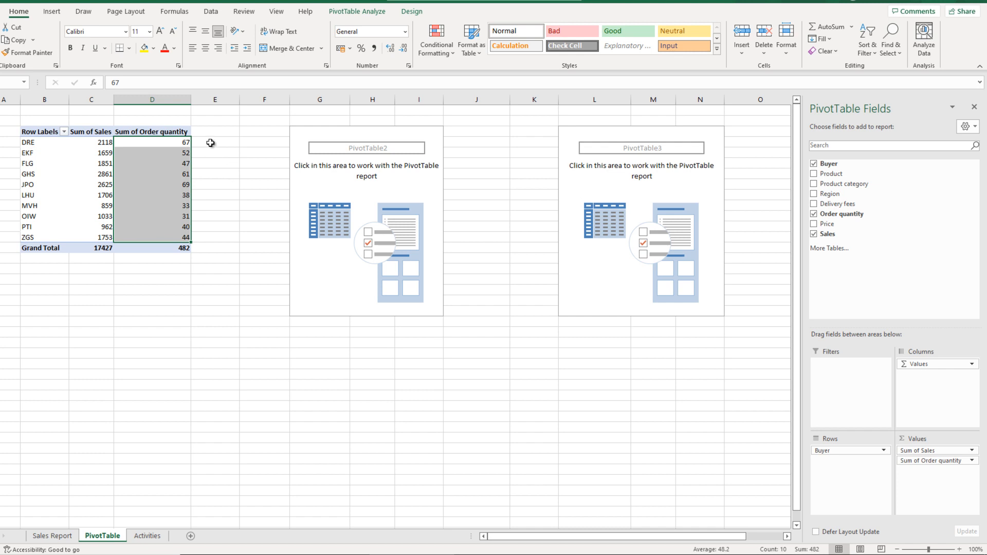
{"action": "left_click", "coordinate": [116, 143]}
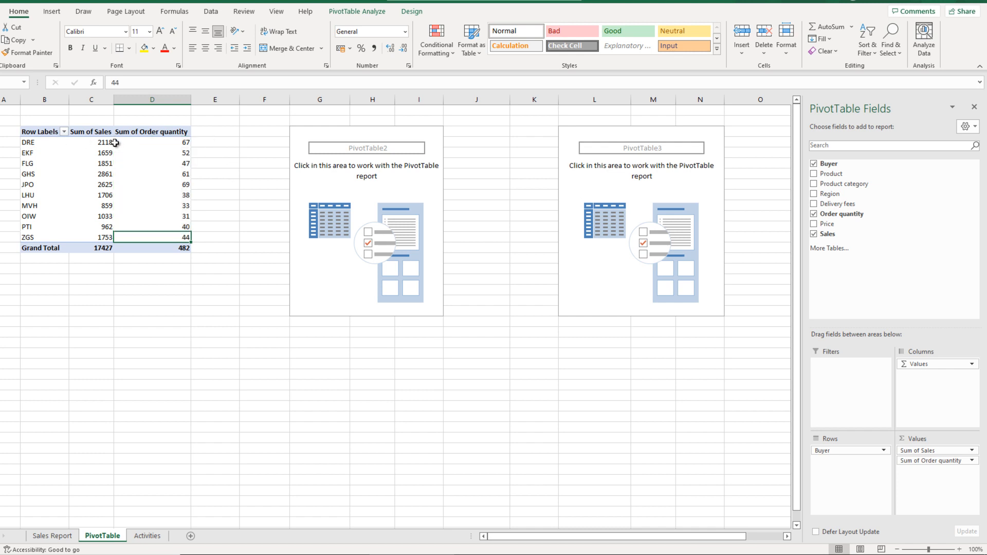
Add Product category with Product nested beneath it to the second PivotTable's rows, checking both columns on the Sales Report sheet
{"action": "left_click", "coordinate": [318, 134]}
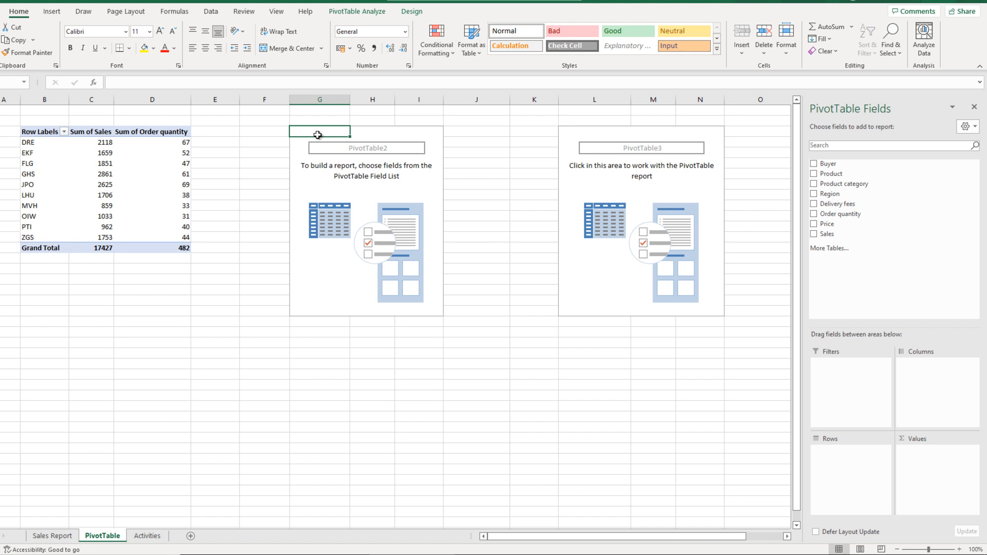
{"action": "left_click", "coordinate": [814, 184]}
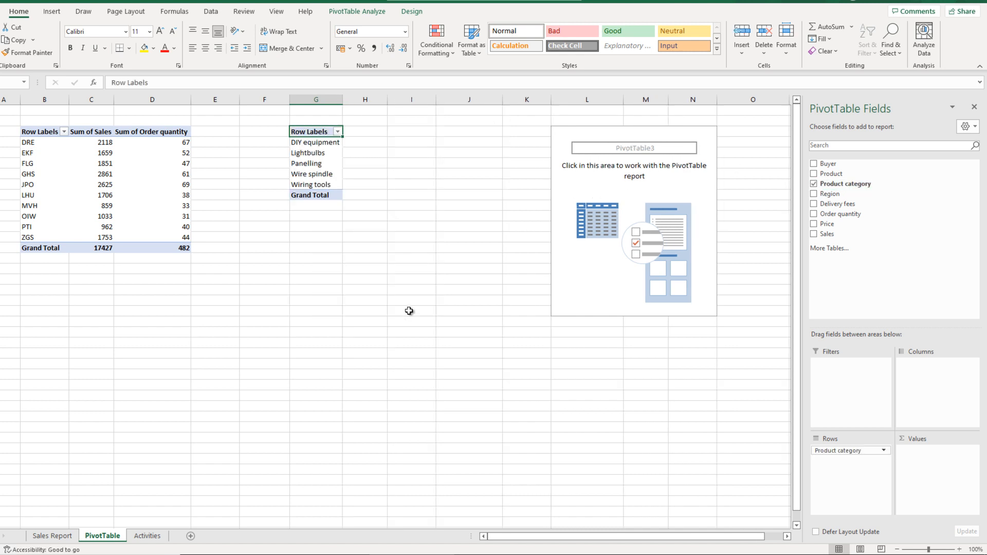
{"action": "left_click", "coordinate": [61, 536]}
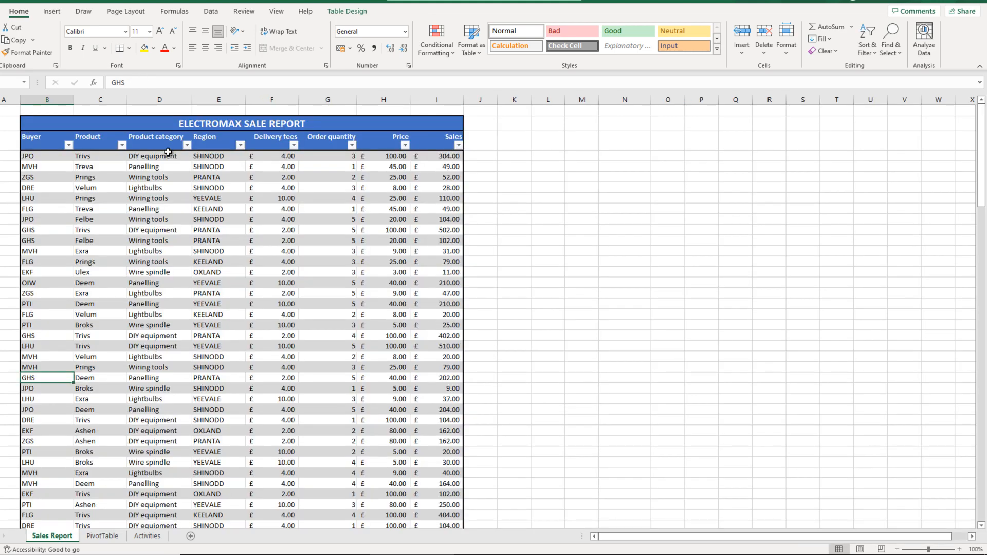
{"action": "left_click_drag", "start_coordinate": [165, 157], "coordinate": [168, 348]}
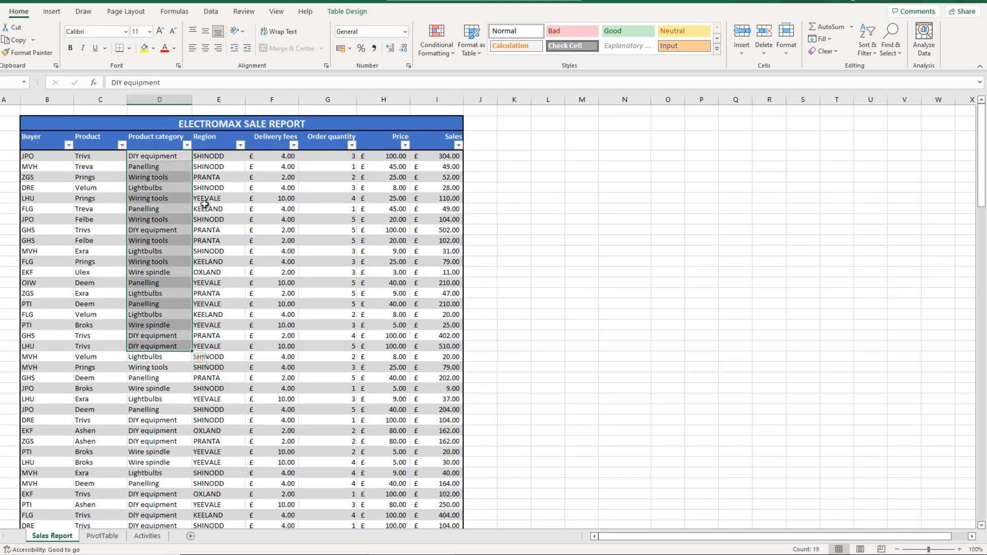
{"action": "left_click_drag", "start_coordinate": [105, 158], "coordinate": [118, 303]}
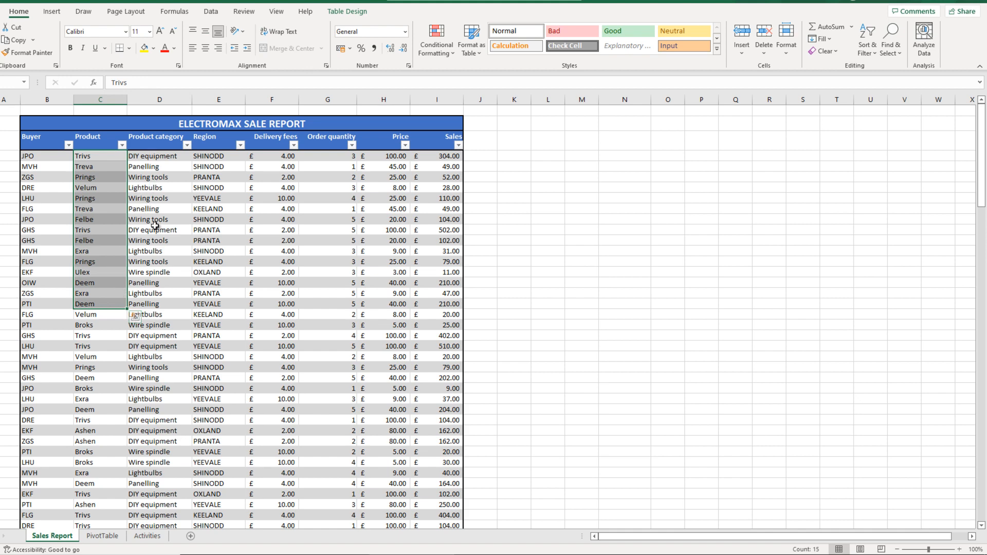
{"action": "left_click", "coordinate": [105, 537]}
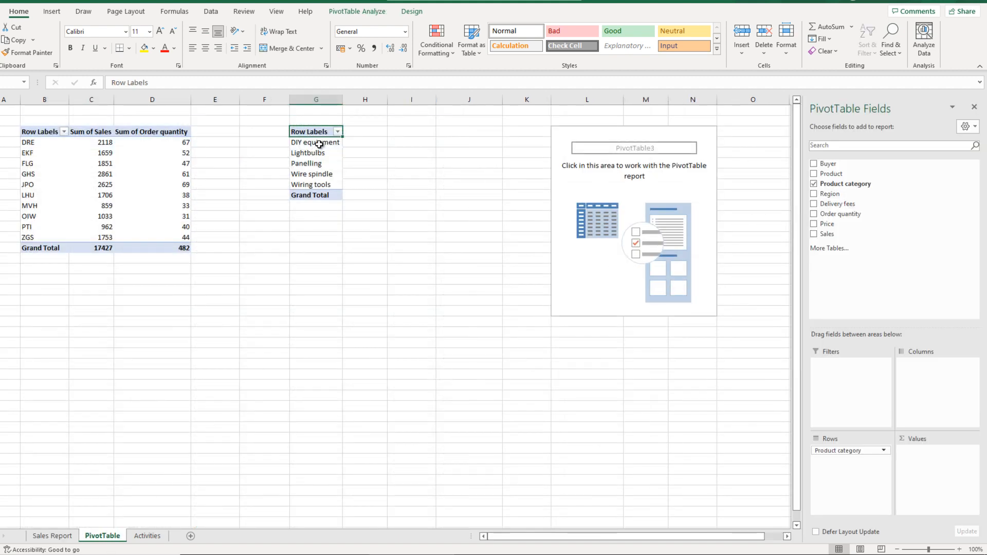
{"action": "left_click", "coordinate": [813, 175]}
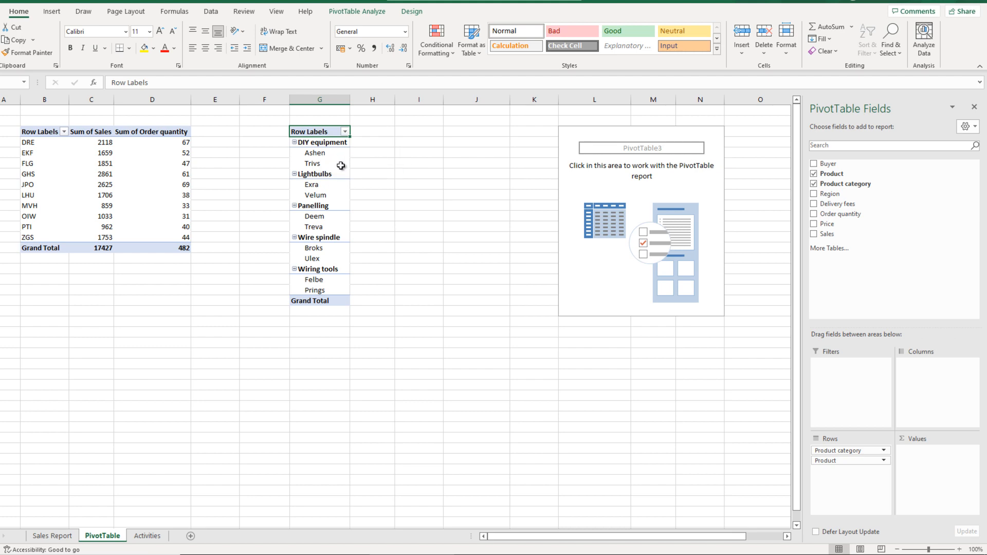
{"action": "left_click_drag", "start_coordinate": [334, 152], "coordinate": [335, 164]}
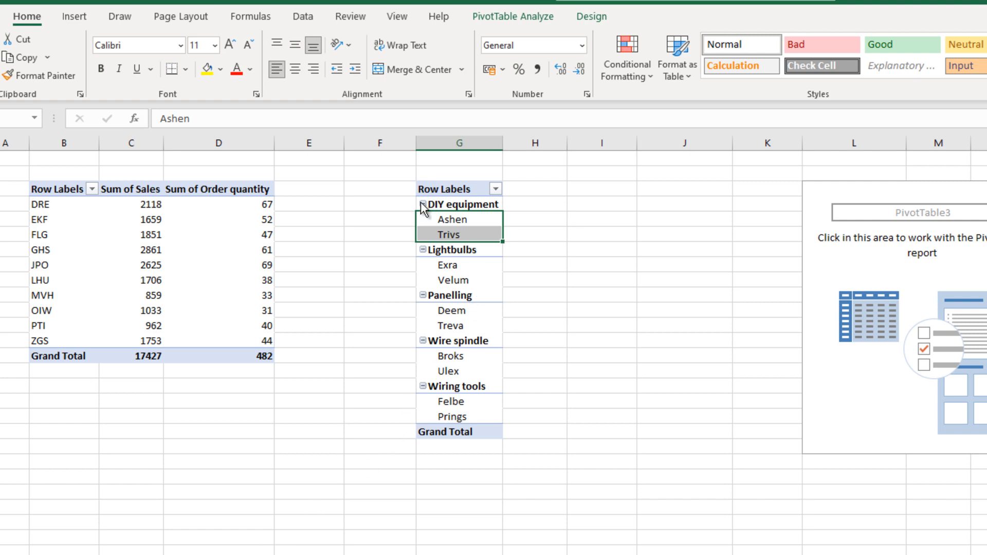
Collapse the entire Product category field in the second PivotTable and expand the entire field again
{"action": "right_click", "coordinate": [444, 206]}
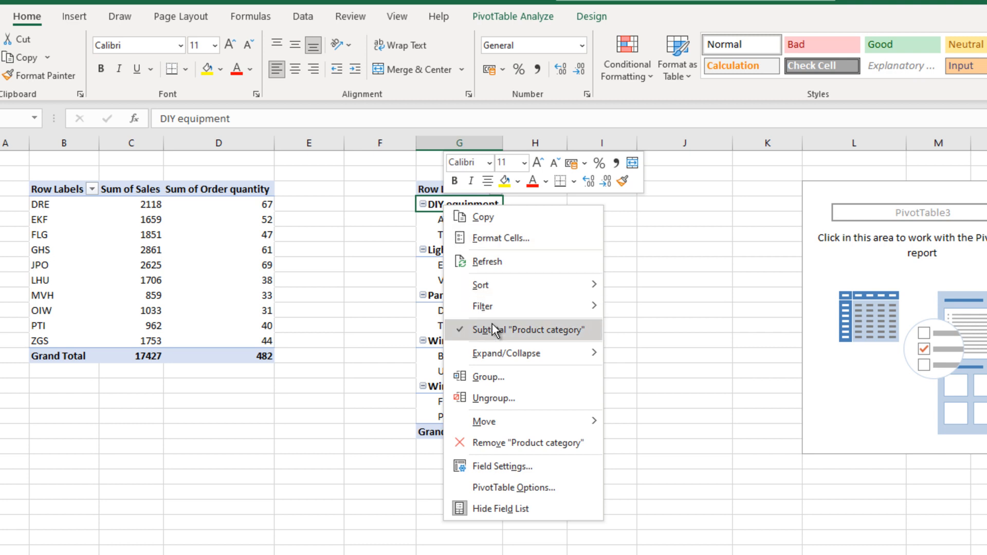
{"action": "mouse_move", "coordinate": [518, 354]}
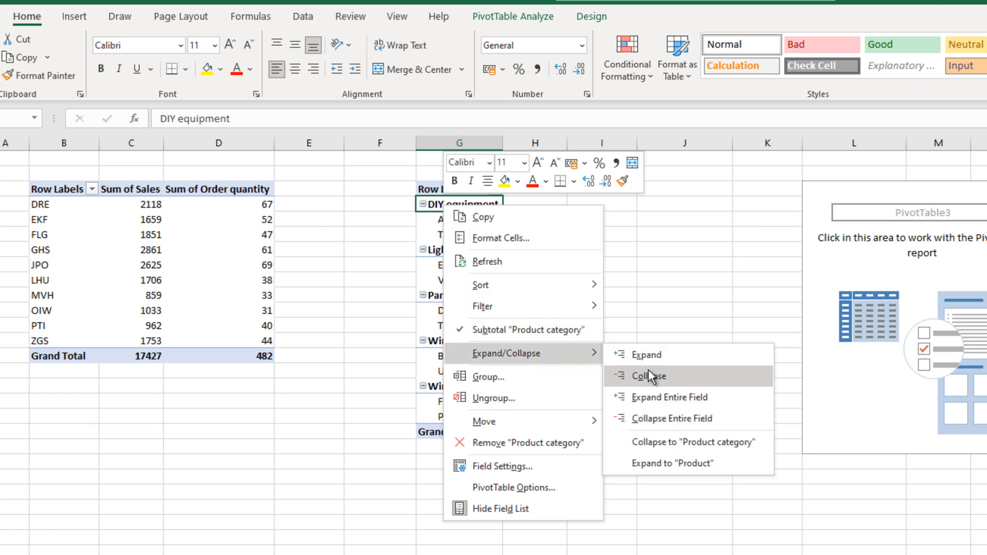
{"action": "left_click", "coordinate": [675, 418]}
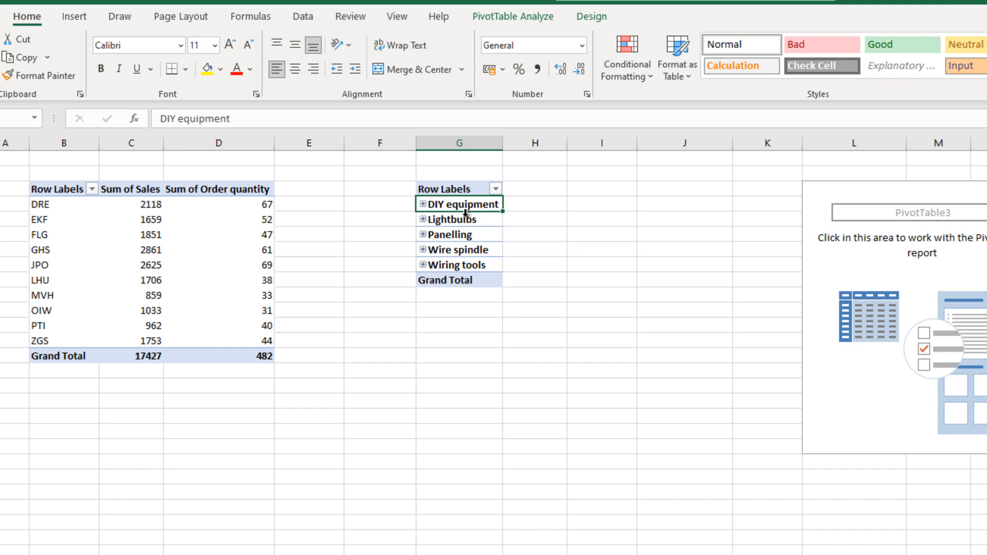
{"action": "right_click", "coordinate": [467, 209]}
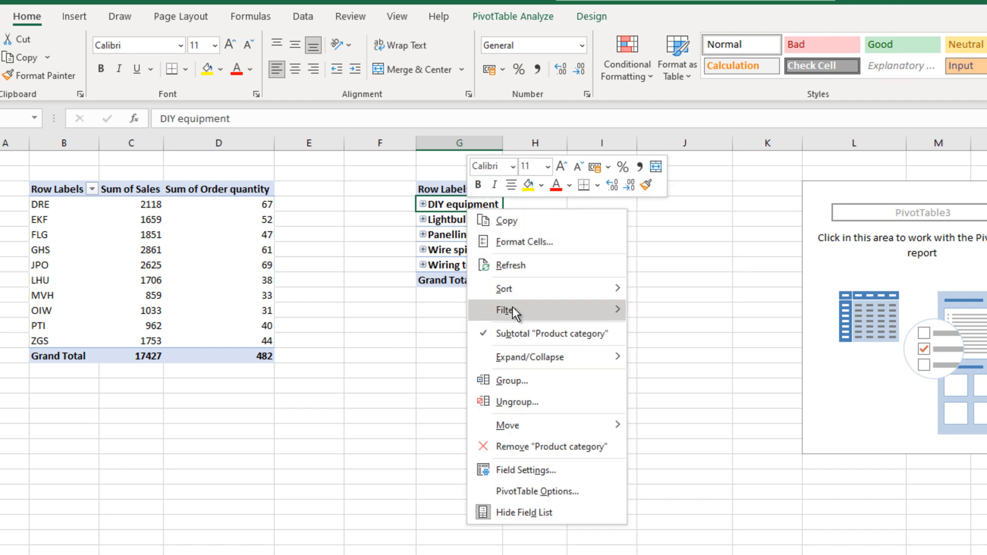
{"action": "mouse_move", "coordinate": [524, 354]}
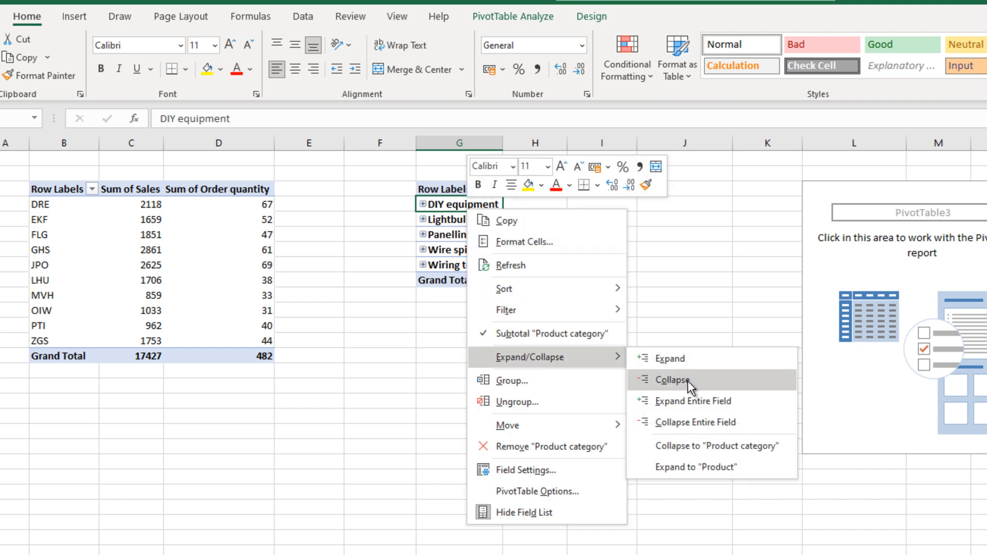
{"action": "left_click", "coordinate": [692, 400]}
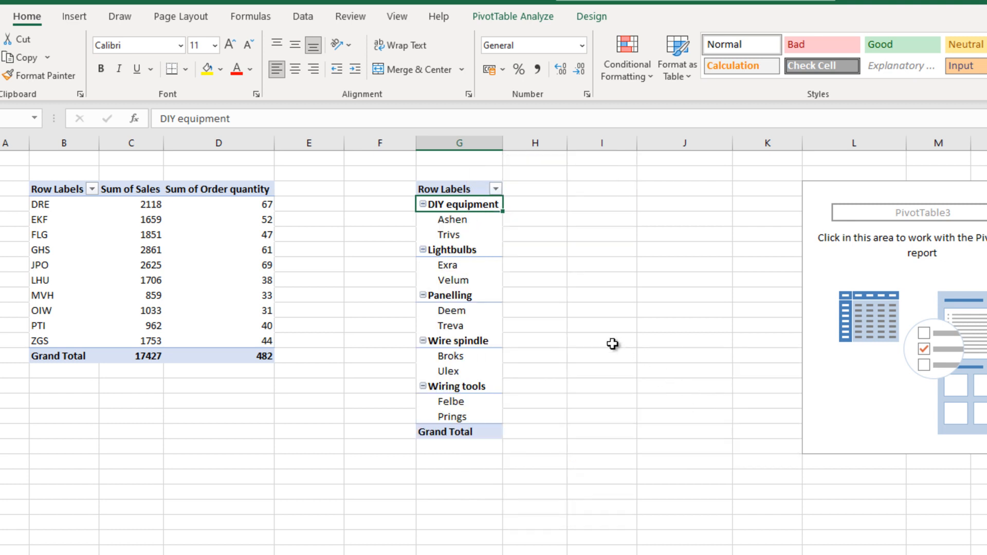
Add the Sales field as summed values in the second PivotTable and review the DIY equipment, Ashen and Trivs amounts
{"action": "left_click", "coordinate": [453, 222]}
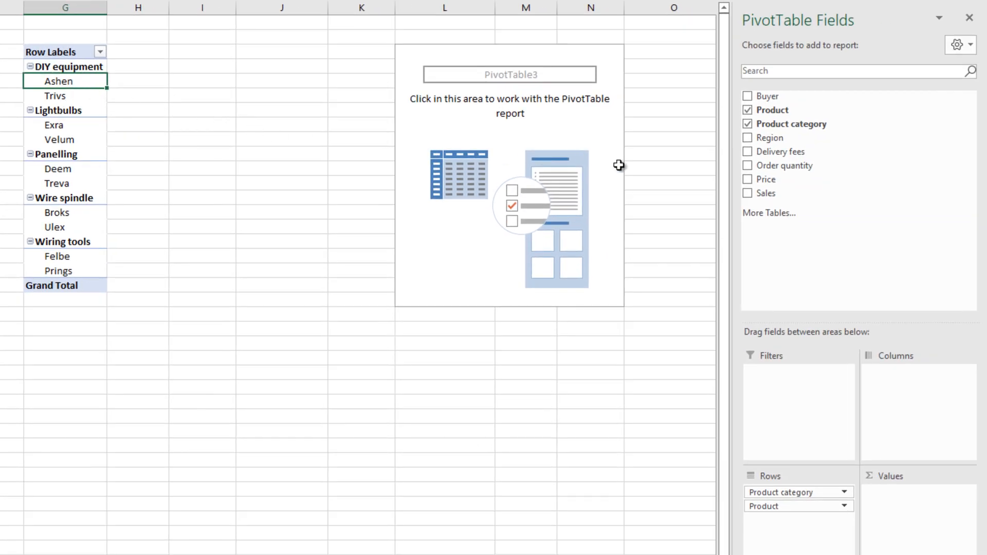
{"action": "left_click", "coordinate": [748, 193]}
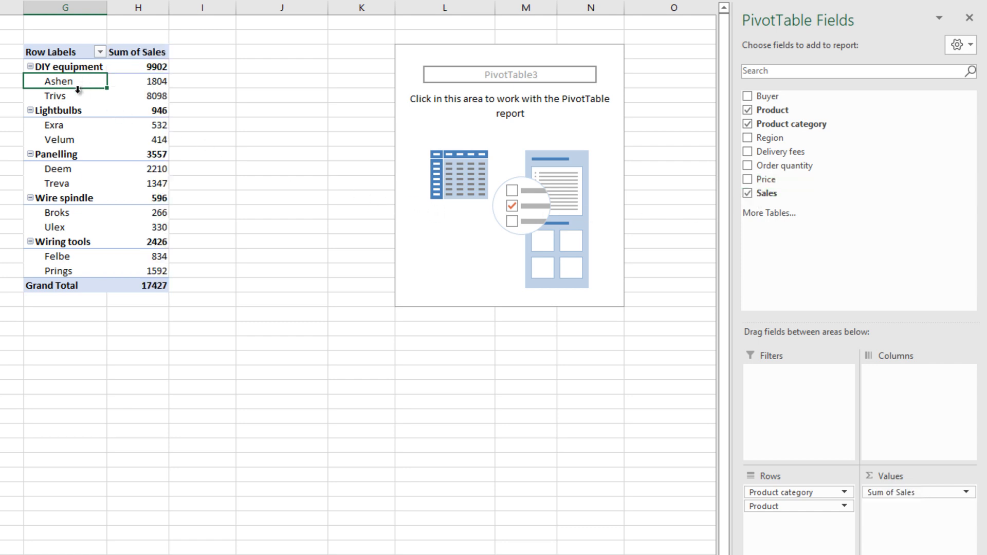
{"action": "left_click", "coordinate": [138, 69]}
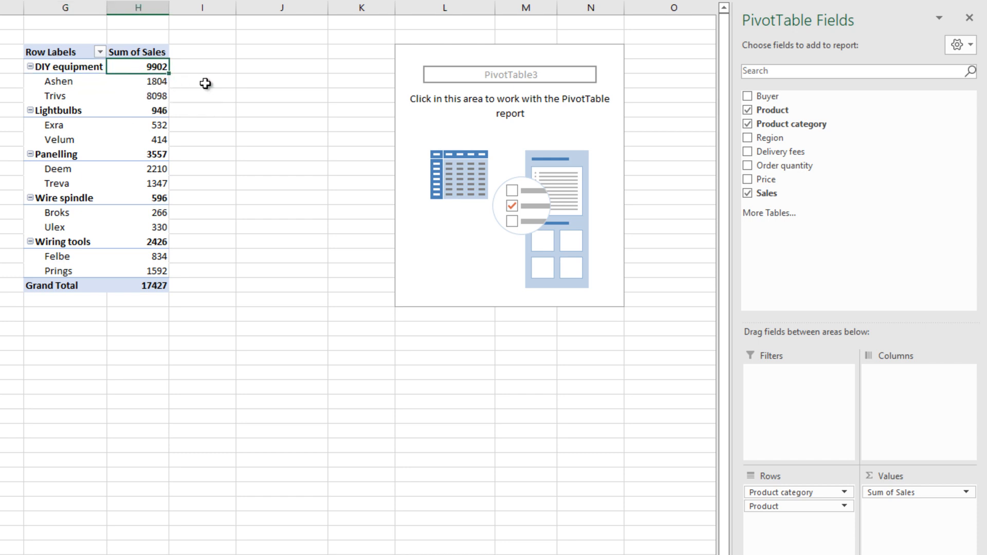
{"action": "left_click", "coordinate": [140, 81]}
{"action": "left_click", "coordinate": [141, 96]}
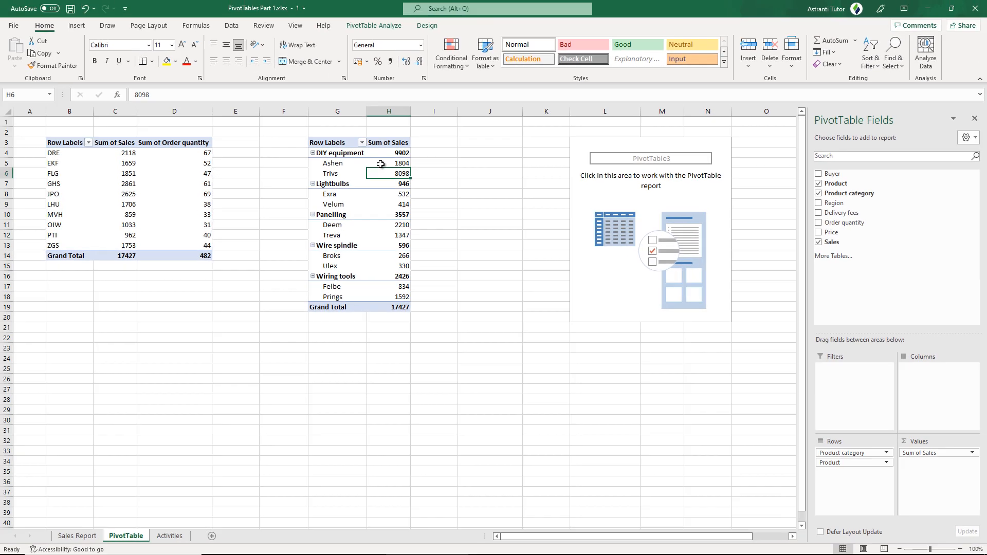
Check the Sales Report sheet's columns and add Region as rows and Sales as summed values in the third PivotTable
{"action": "left_click", "coordinate": [90, 533]}
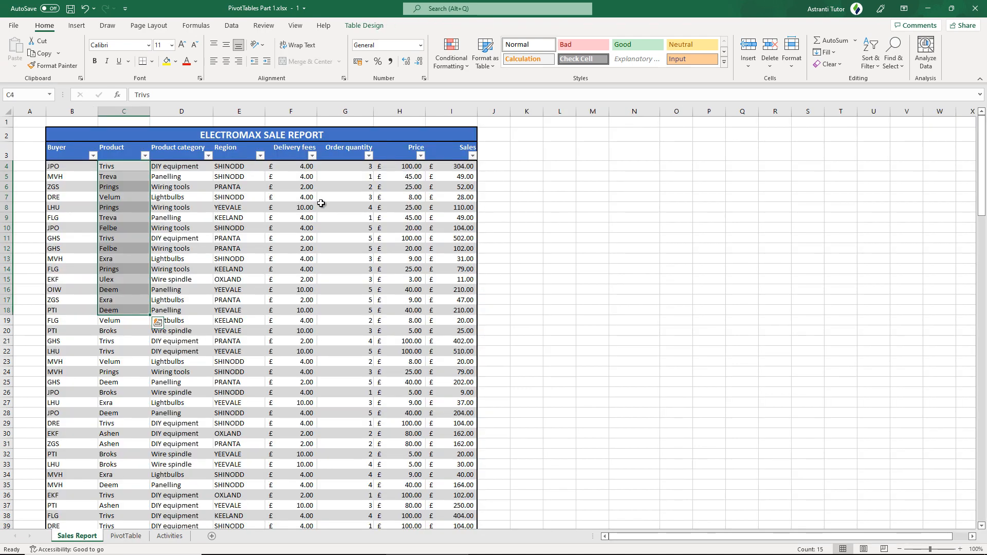
{"action": "key", "text": "ctrl+Page_Down"}
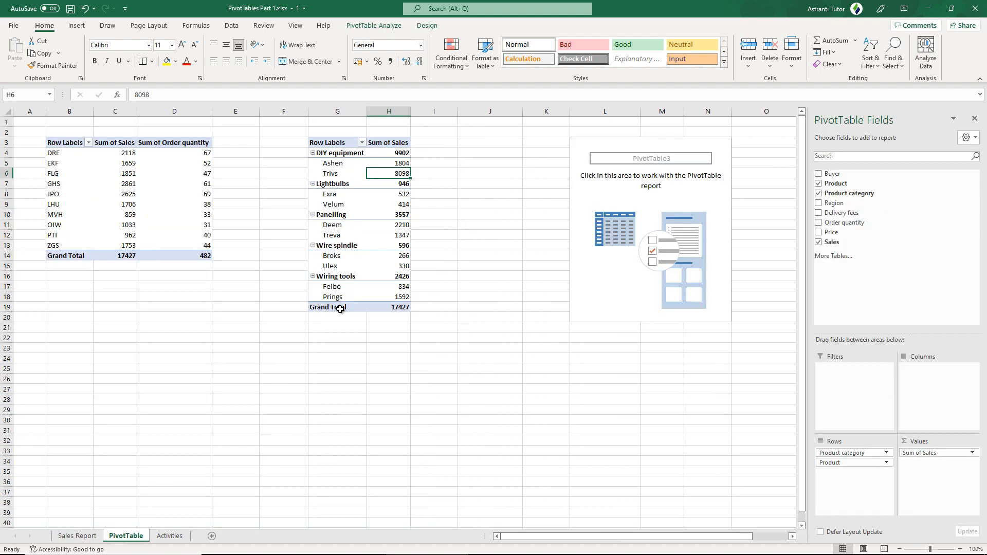
{"action": "left_click", "coordinate": [592, 143]}
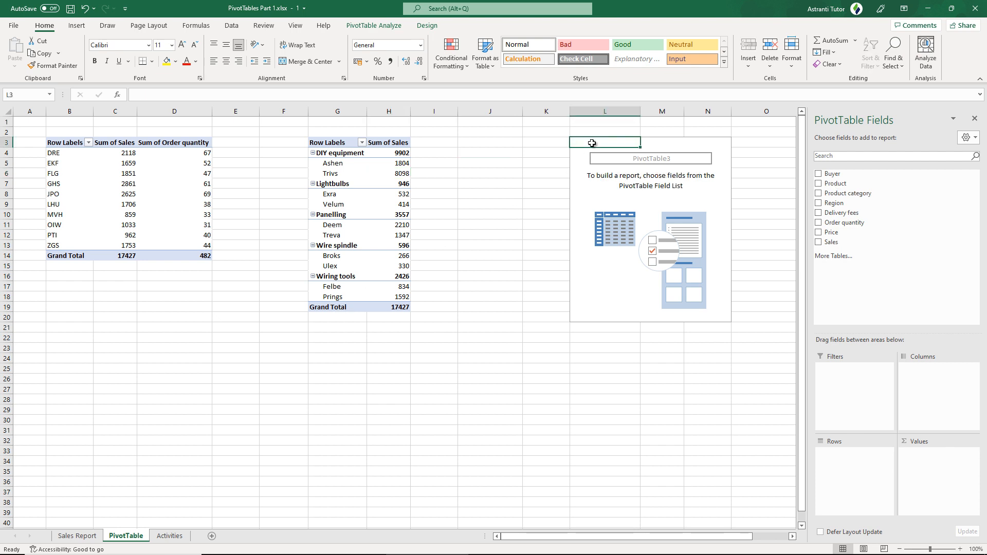
{"action": "left_click", "coordinate": [818, 204]}
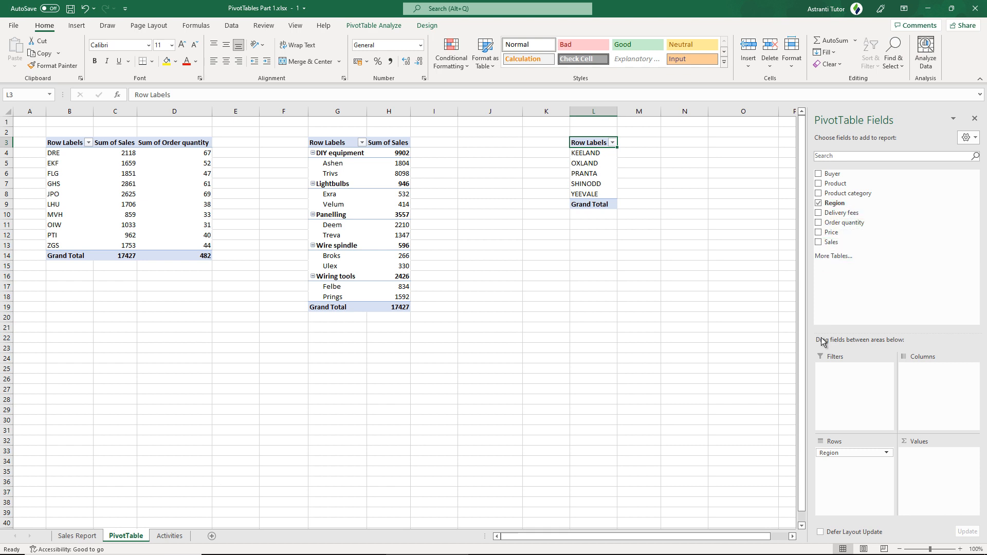
{"action": "left_click", "coordinate": [818, 242]}
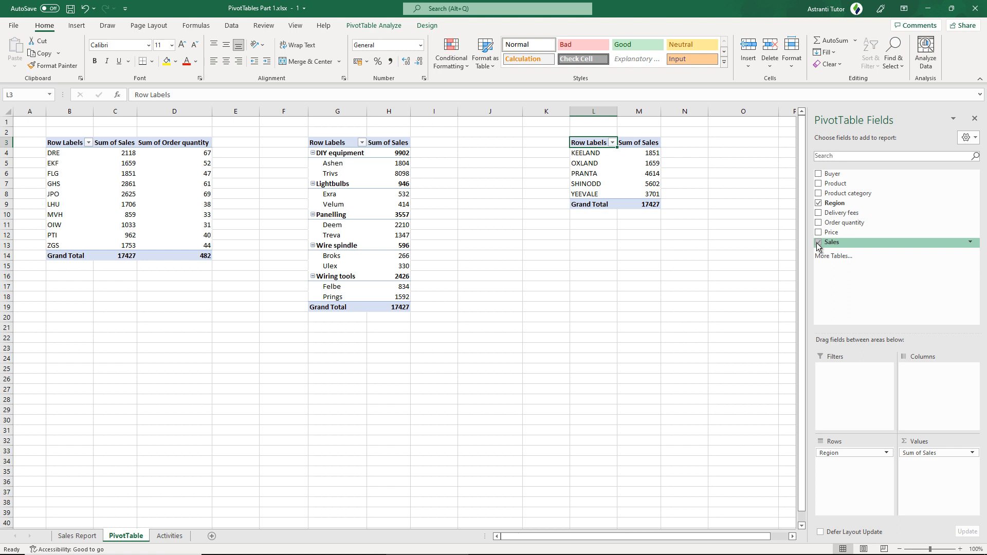
Try to move the Product field from rows to columns in the second PivotTable
{"action": "left_click", "coordinate": [339, 168]}
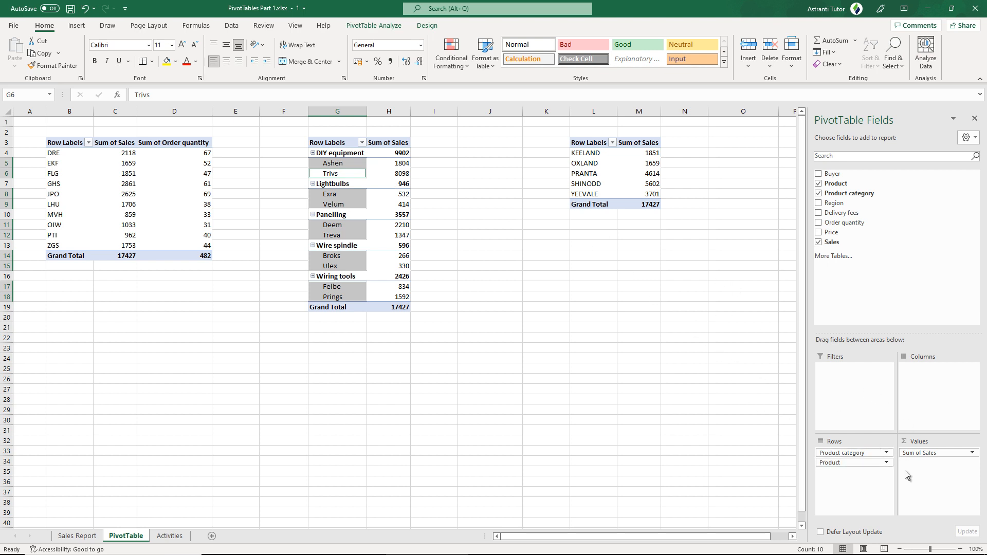
{"action": "left_click", "coordinate": [840, 465]}
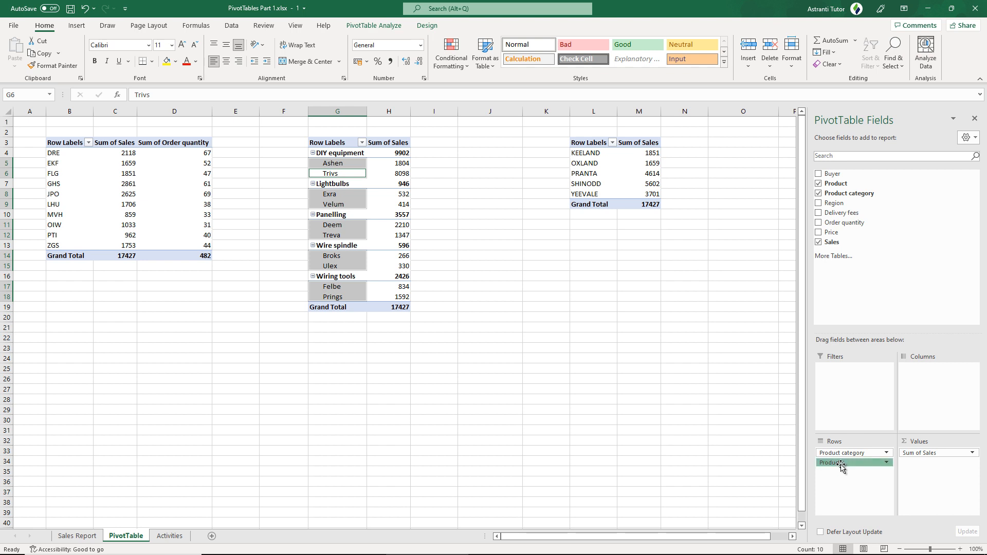
{"action": "left_click_drag", "start_coordinate": [842, 466], "coordinate": [927, 376]}
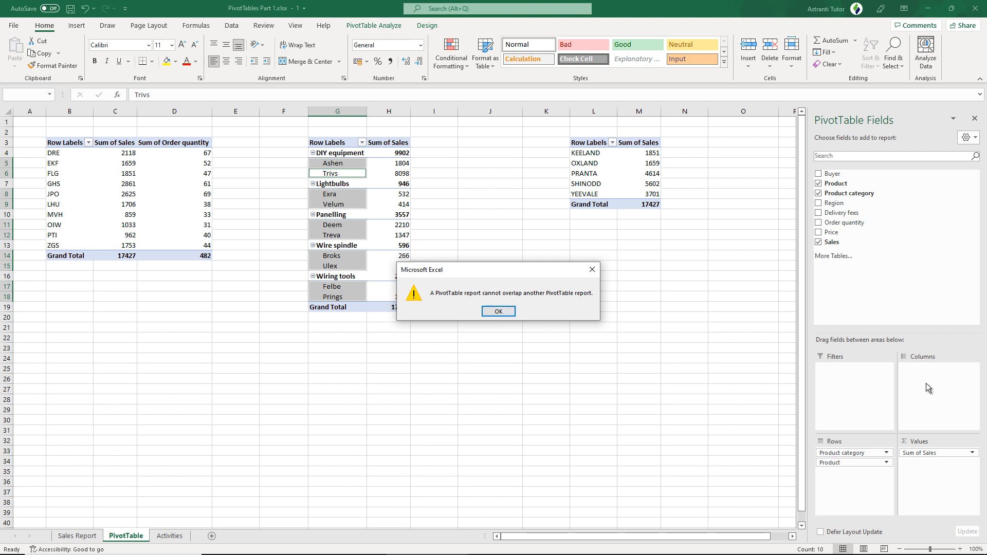
{"action": "left_click", "coordinate": [498, 312]}
Relocate the region PivotTable to cell B21 and move the Product field to columns in the second PivotTable
{"action": "left_click_drag", "start_coordinate": [588, 143], "coordinate": [104, 390]}
{"action": "left_click", "coordinate": [336, 165]}
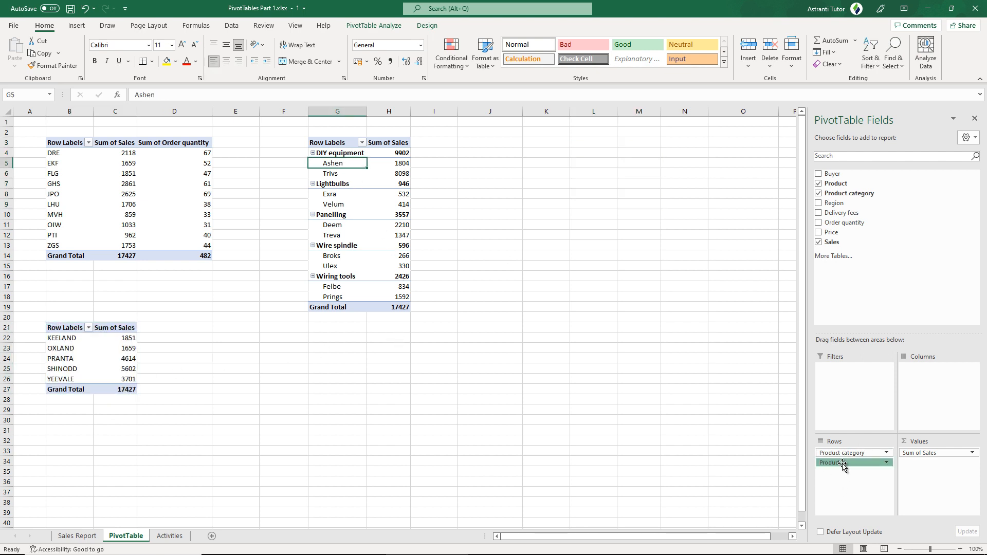
{"action": "left_click_drag", "start_coordinate": [843, 465], "coordinate": [932, 391]}
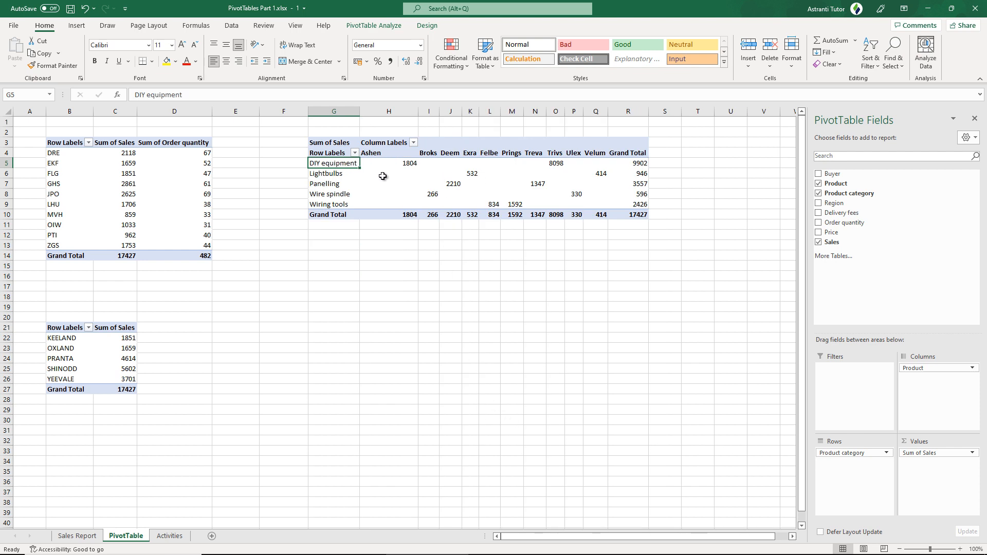
{"action": "left_click_drag", "start_coordinate": [420, 163], "coordinate": [608, 208]}
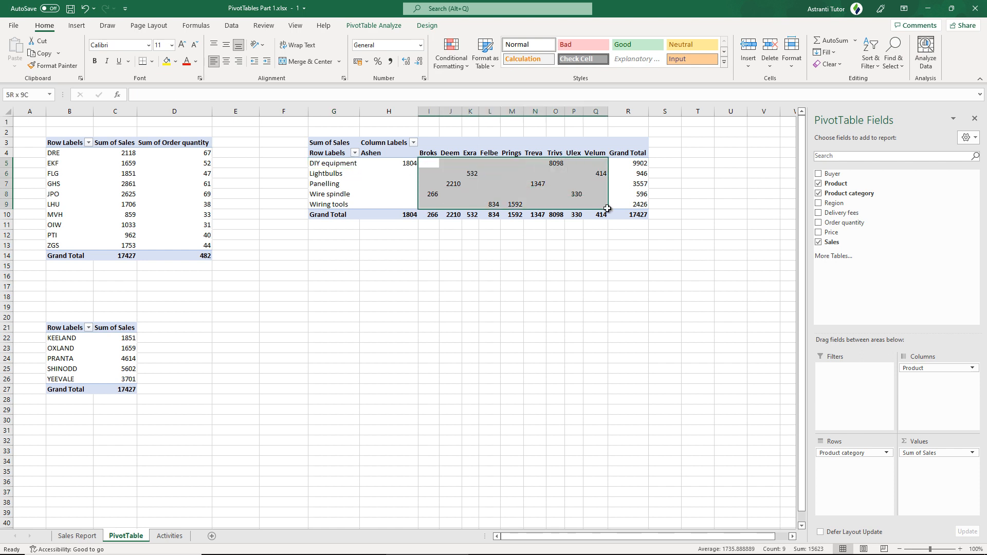
Make Product the report filter of the second PivotTable, filter it by Ashen and reset the filter to all products
{"action": "left_click_drag", "start_coordinate": [922, 368], "coordinate": [843, 397]}
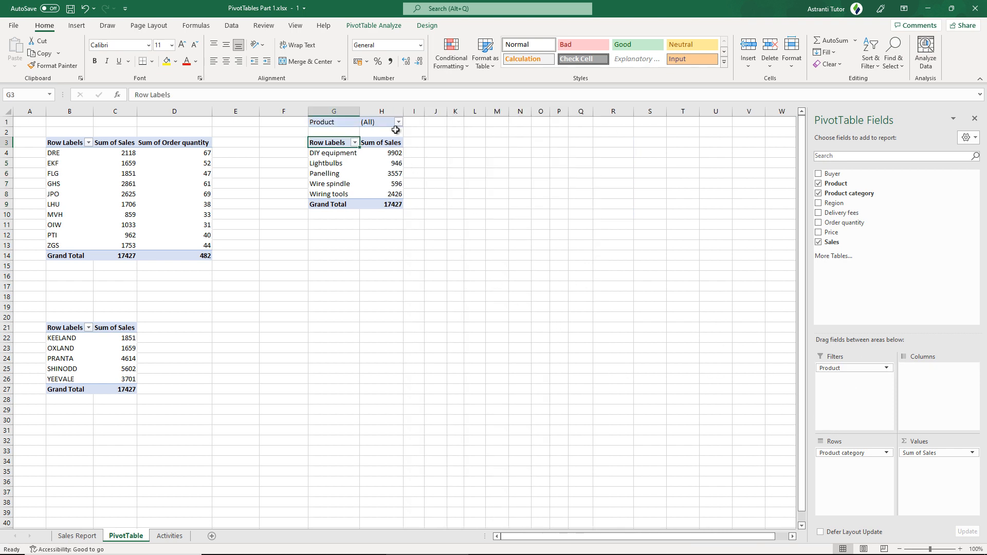
{"action": "left_click", "coordinate": [398, 123]}
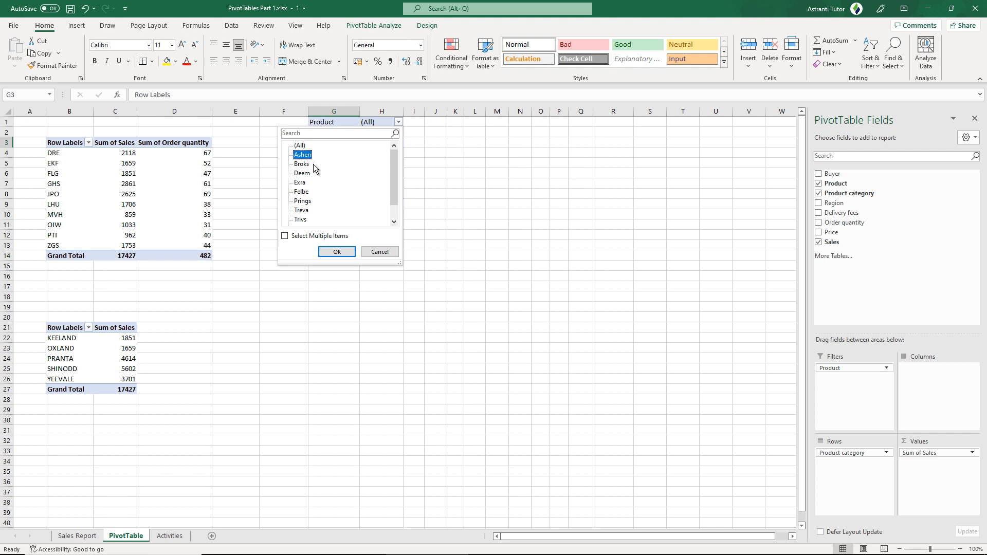
{"action": "left_click", "coordinate": [339, 251]}
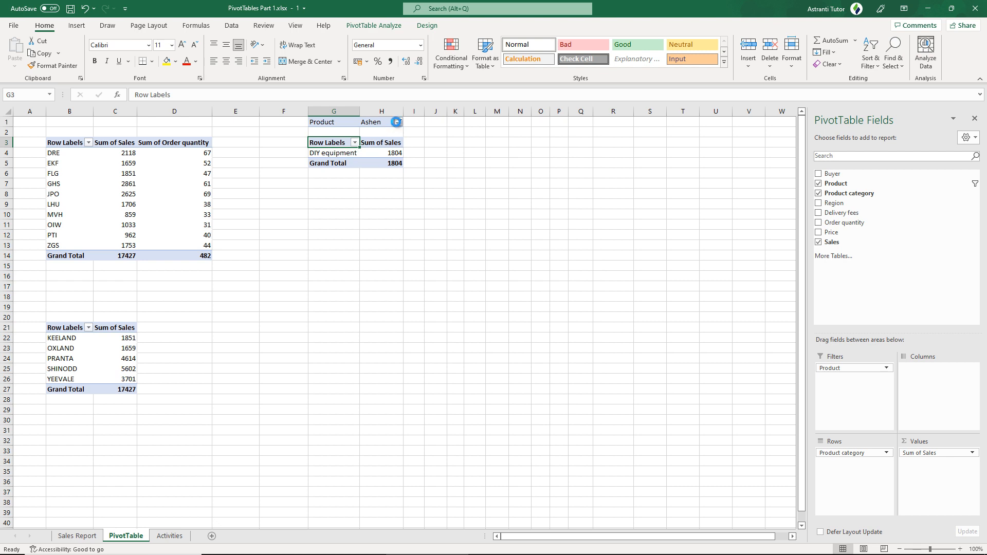
{"action": "left_click", "coordinate": [399, 122]}
{"action": "left_click", "coordinate": [300, 145]}
{"action": "left_click", "coordinate": [336, 251]}
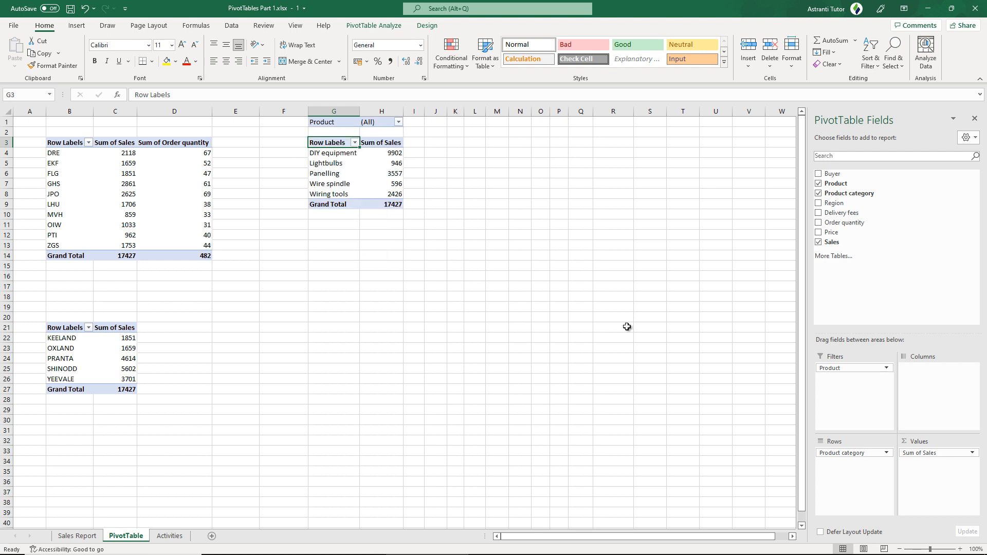
Filter the second PivotTable by DIY equipment with Product as rows, and return Product category to the rows above Product
{"action": "mouse_move", "coordinate": [854, 452]}
{"action": "left_mouse_down"}
{"action": "mouse_move", "coordinate": [848, 376]}
{"action": "mouse_move", "coordinate": [853, 454]}
{"action": "left_mouse_up"}
{"action": "left_click", "coordinate": [404, 132]}
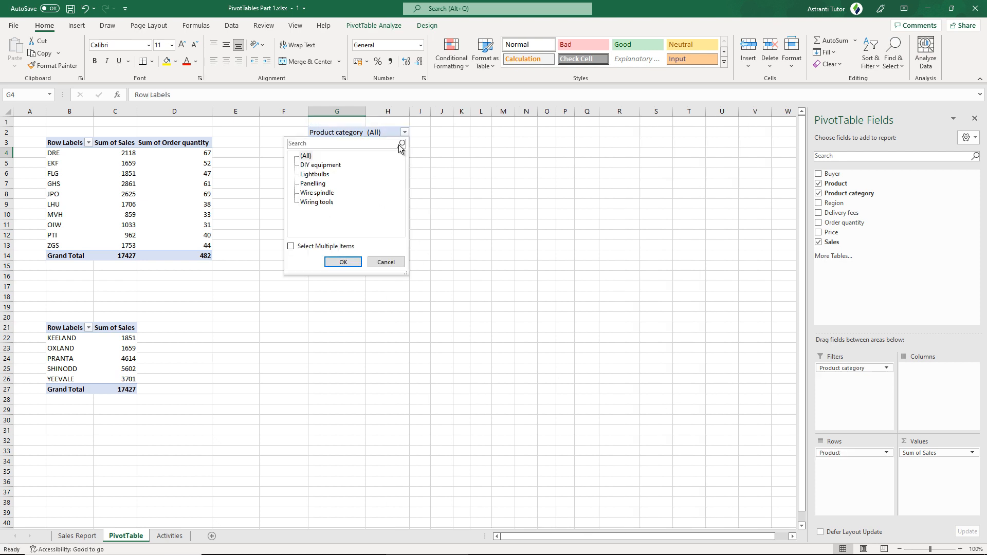
{"action": "left_click", "coordinate": [323, 165]}
{"action": "left_click", "coordinate": [343, 262]}
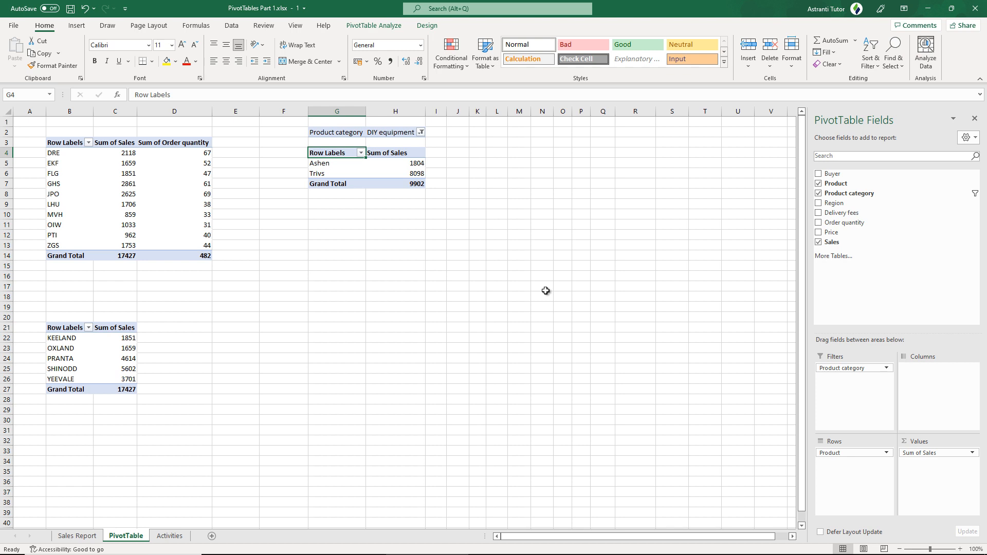
{"action": "left_click_drag", "start_coordinate": [851, 368], "coordinate": [855, 451]}
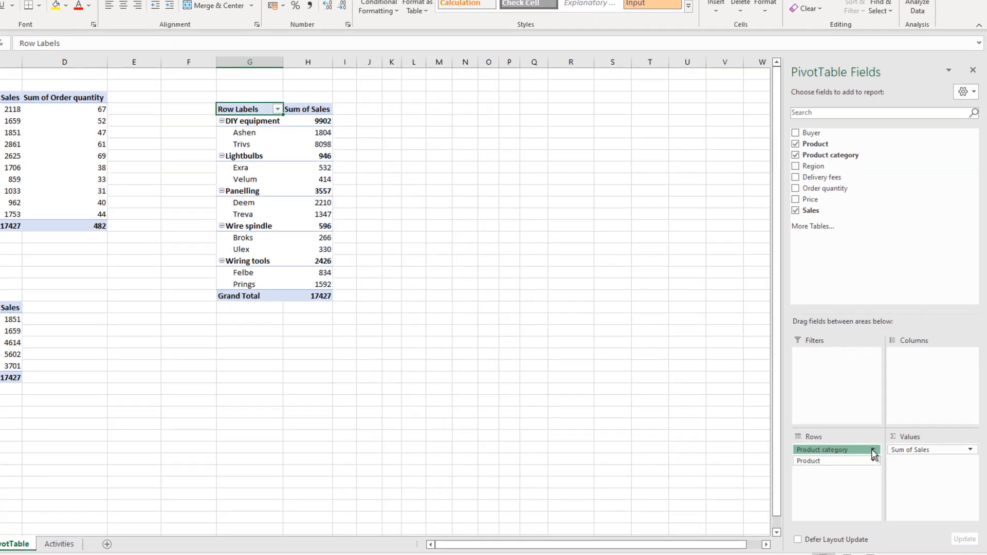
Nest Product category beneath Product in the second PivotTable, check Ashen's category, and restore Product category above Product
{"action": "left_click", "coordinate": [872, 450]}
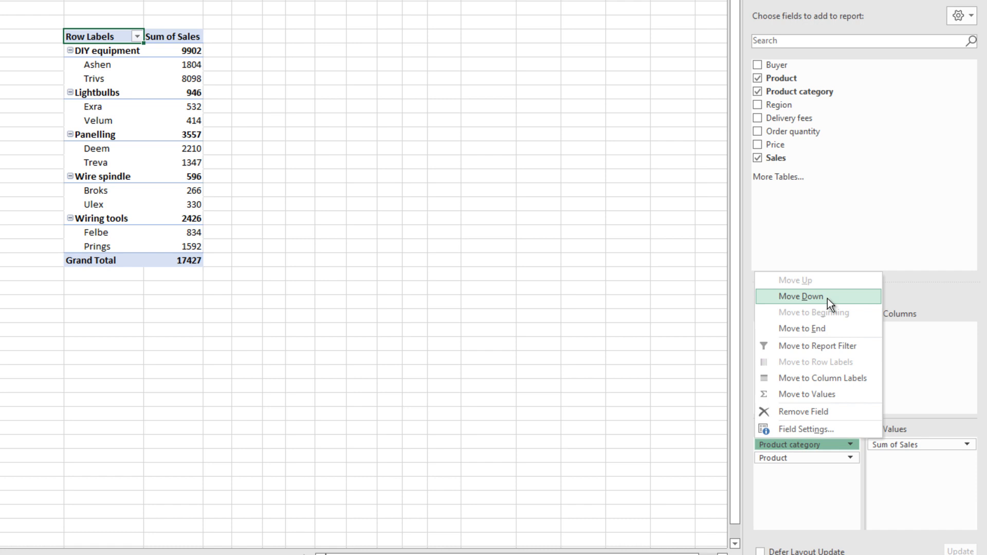
{"action": "left_click", "coordinate": [828, 298]}
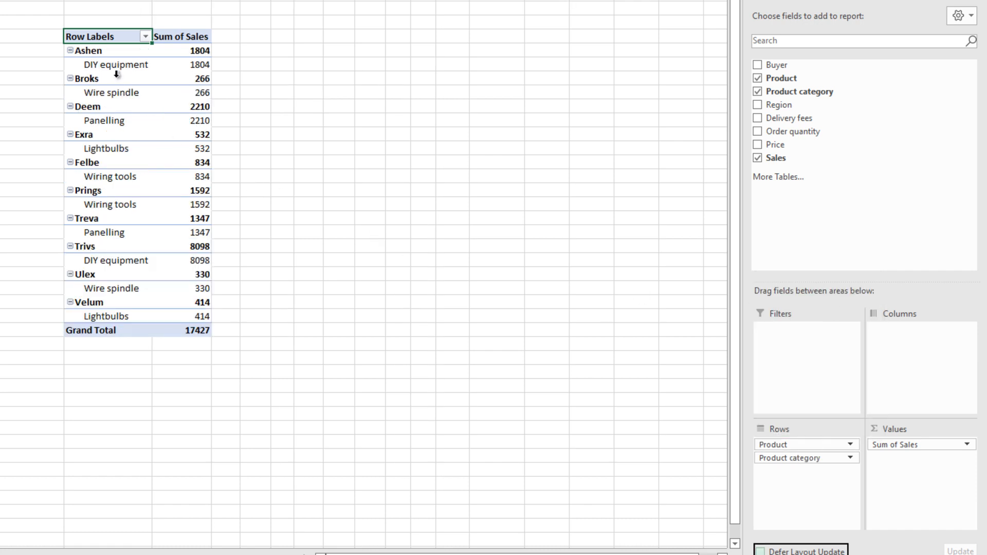
{"action": "left_click", "coordinate": [110, 50]}
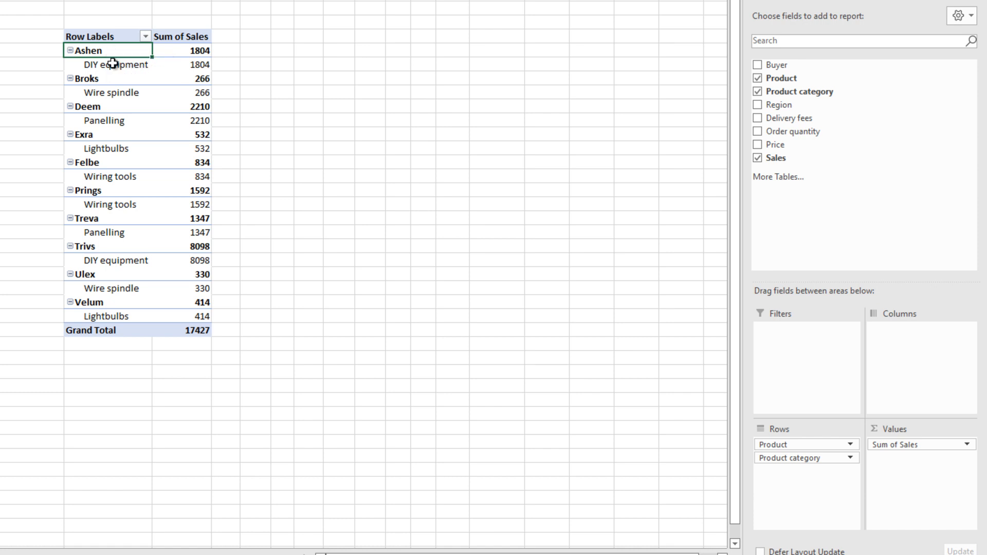
{"action": "left_click", "coordinate": [113, 65]}
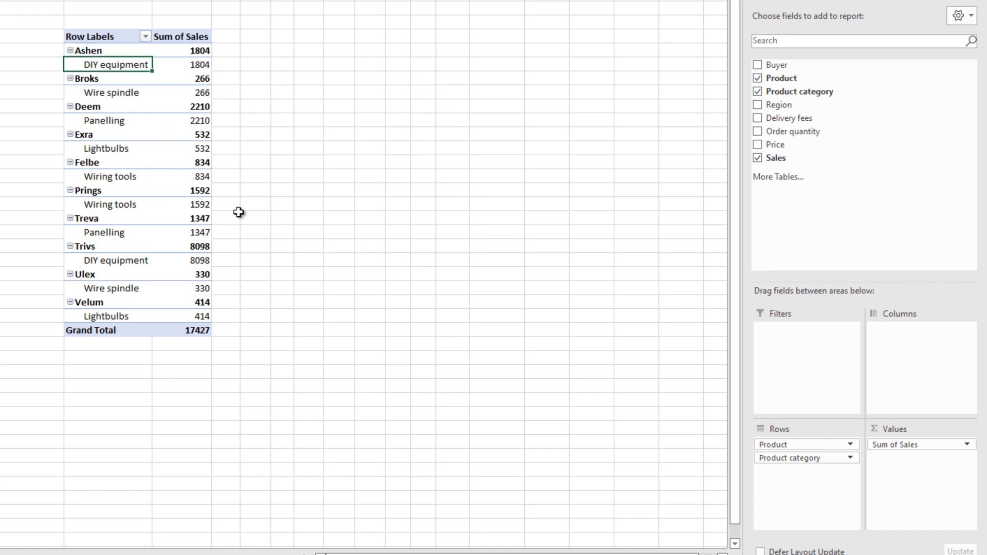
{"action": "left_click", "coordinate": [849, 458]}
{"action": "left_click", "coordinate": [837, 295]}
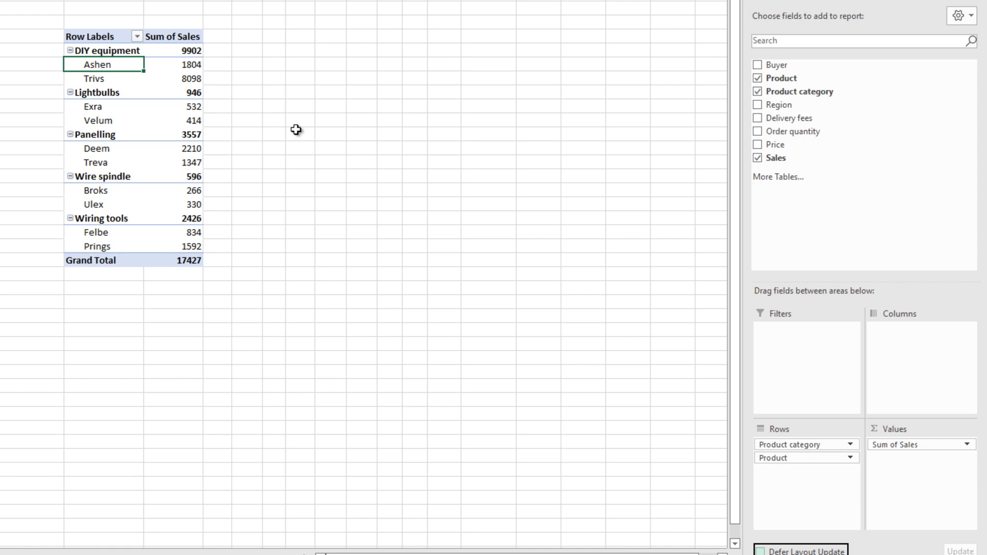
Try to rename the second PivotTable's Sum of Sales header as "Sales"
{"action": "left_click", "coordinate": [162, 38]}
{"action": "type", "text": "Sales"}
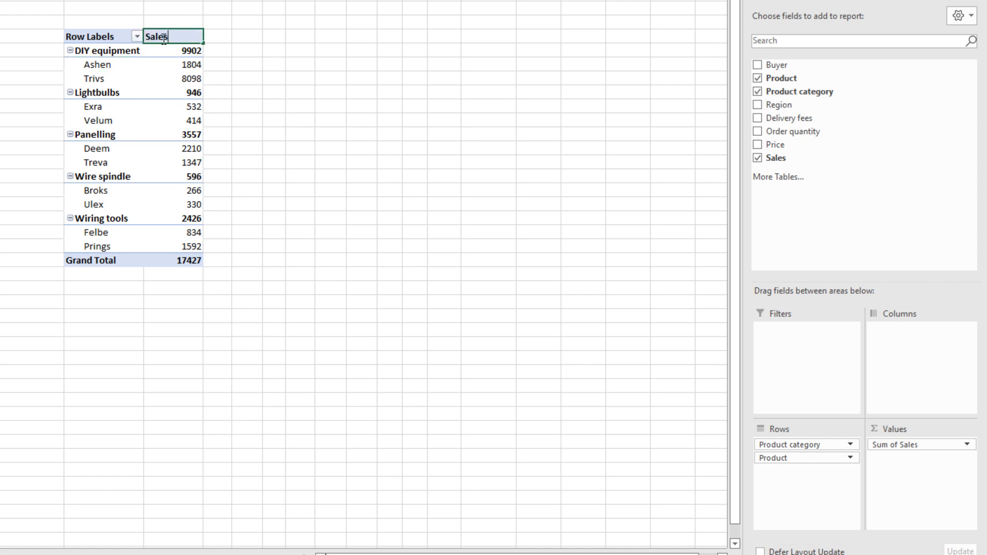
{"action": "key", "text": "Return"}
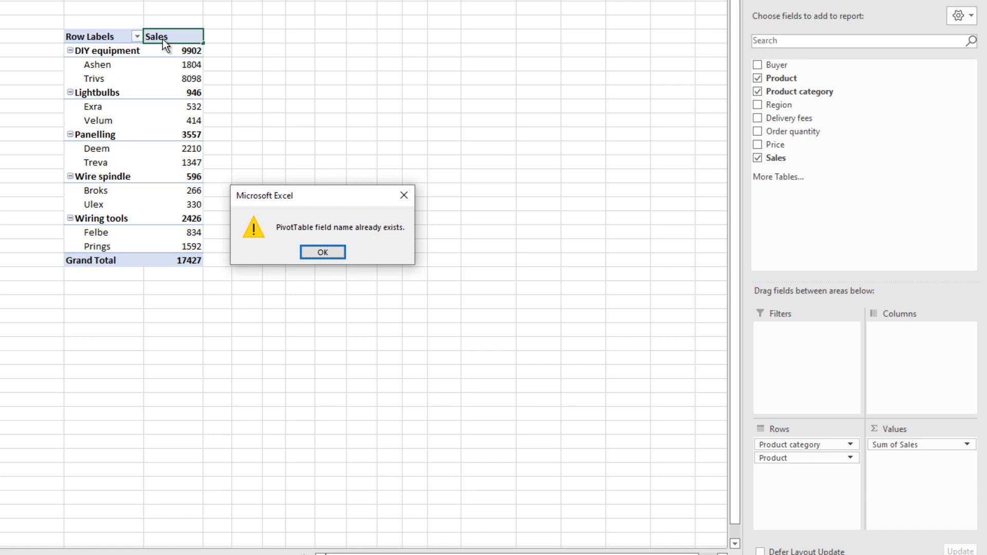
{"action": "key", "text": "Return"}
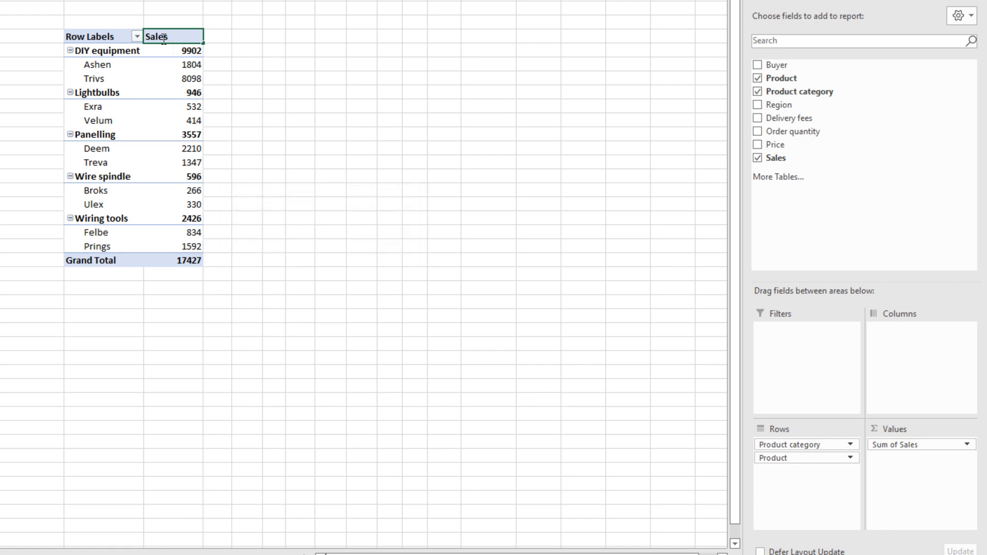
Rename the second PivotTable's Sum of Sales header as "Sales" with a leading space, and undo the renaming
{"action": "key", "text": "BackSpace"}
{"action": "key", "text": "BackSpace"}
{"action": "key", "text": "BackSpace"}
{"action": "key", "text": "BackSpace"}
{"action": "key", "text": "BackSpace"}
{"action": "type", "text": "Sales"}
{"action": "key", "text": "Return"}
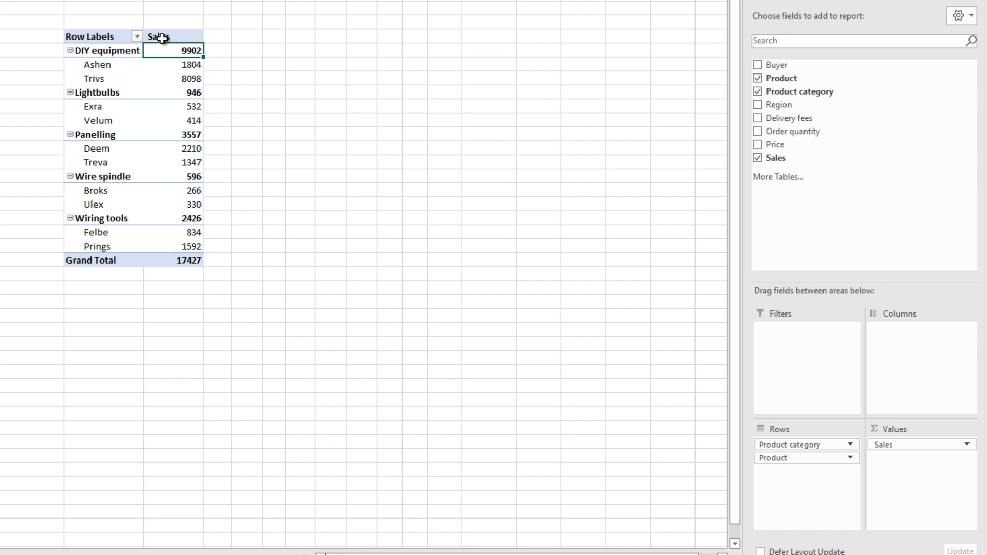
{"action": "key", "text": "ctrl+z"}
{"action": "key", "text": "ctrl+z"}
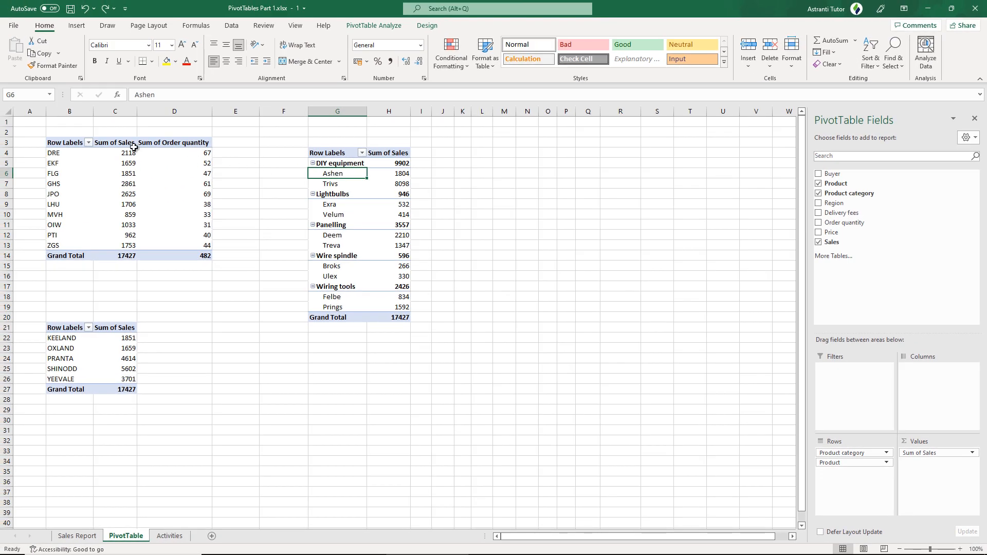
Examine the value column headers in the buyer and region PivotTables
{"action": "left_click", "coordinate": [125, 143]}
{"action": "left_click", "coordinate": [165, 144]}
{"action": "left_click", "coordinate": [117, 329]}
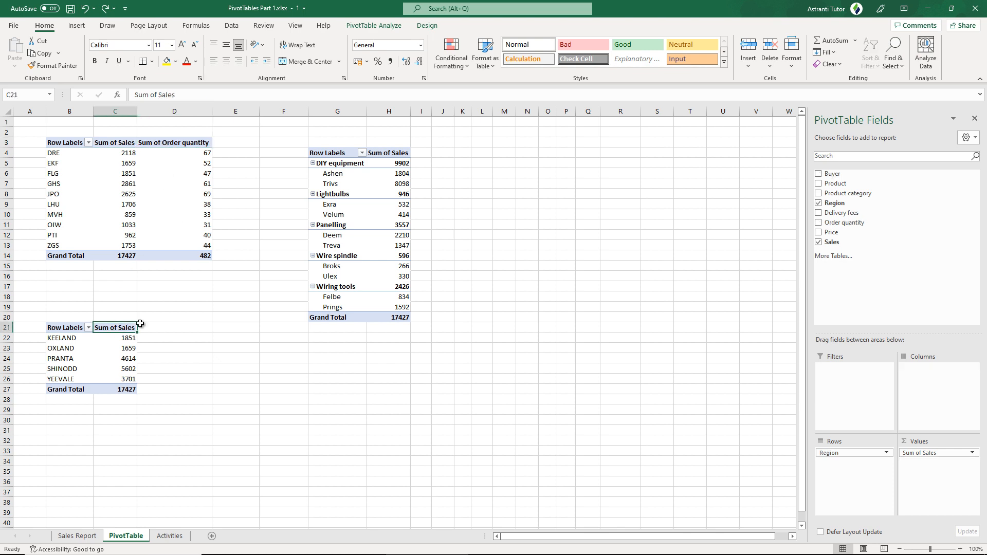
{"action": "left_click", "coordinate": [472, 192]}
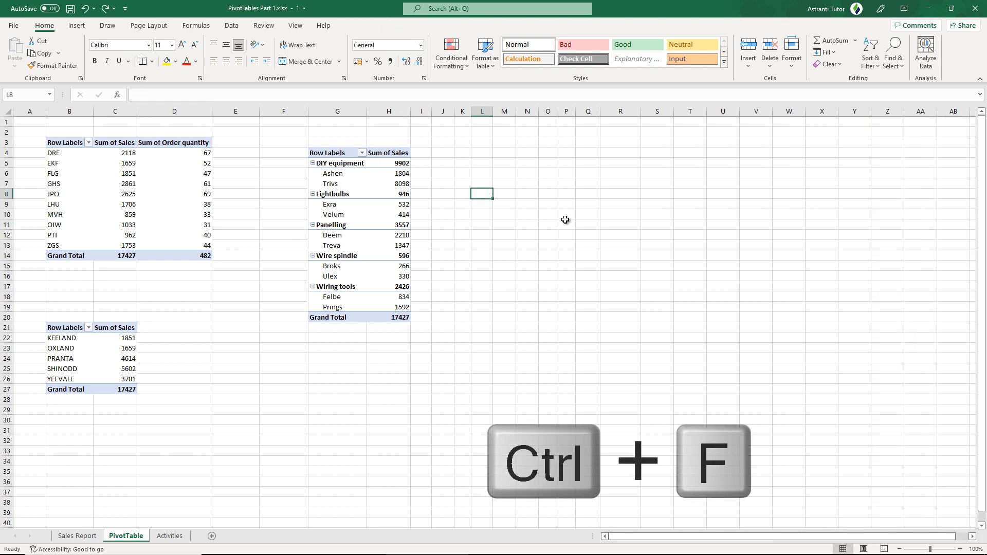
{"action": "key", "text": "ctrl+f"}
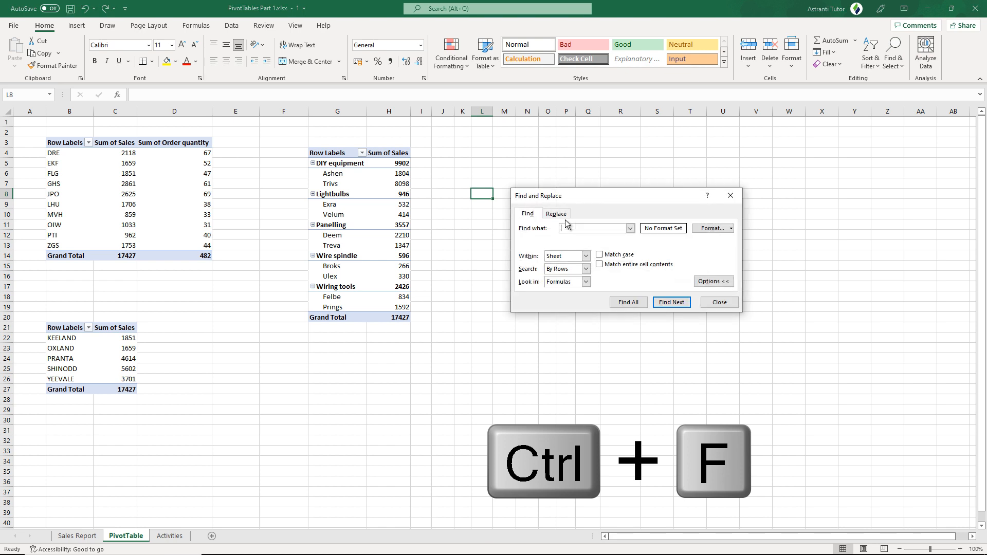
{"action": "left_click", "coordinate": [730, 196]}
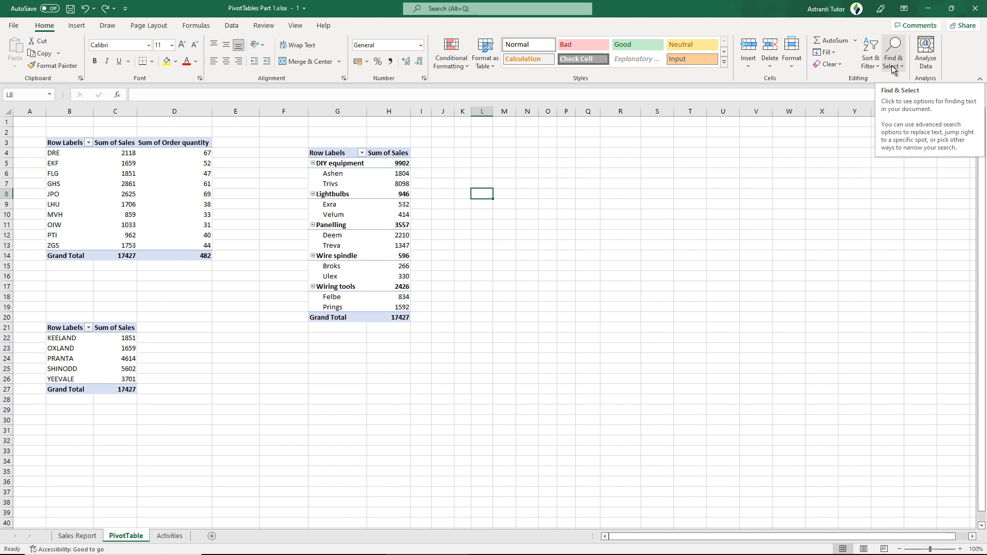
Replace every "Sum of" on the PivotTable sheet with nothing to shorten all value headers at once
{"action": "left_click", "coordinate": [893, 70]}
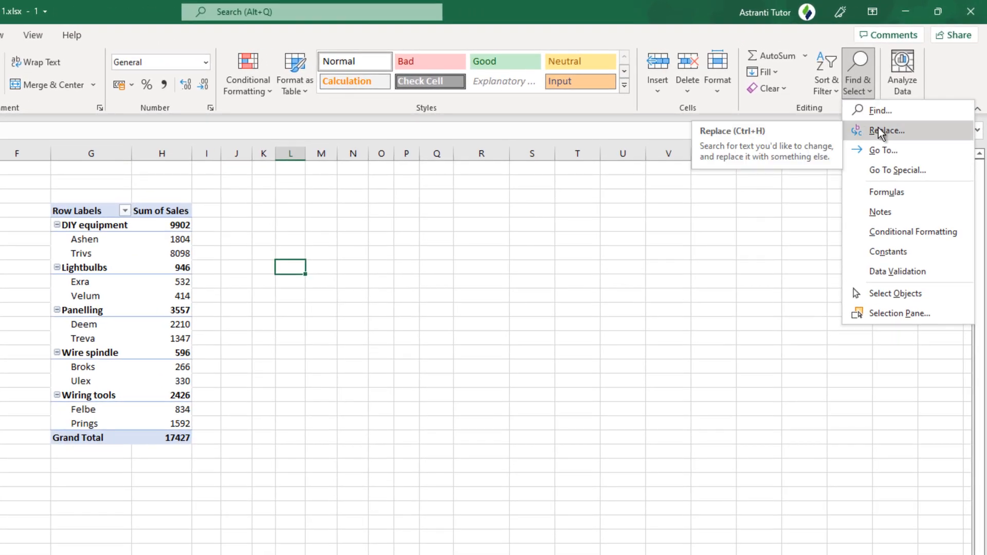
{"action": "left_click", "coordinate": [882, 131]}
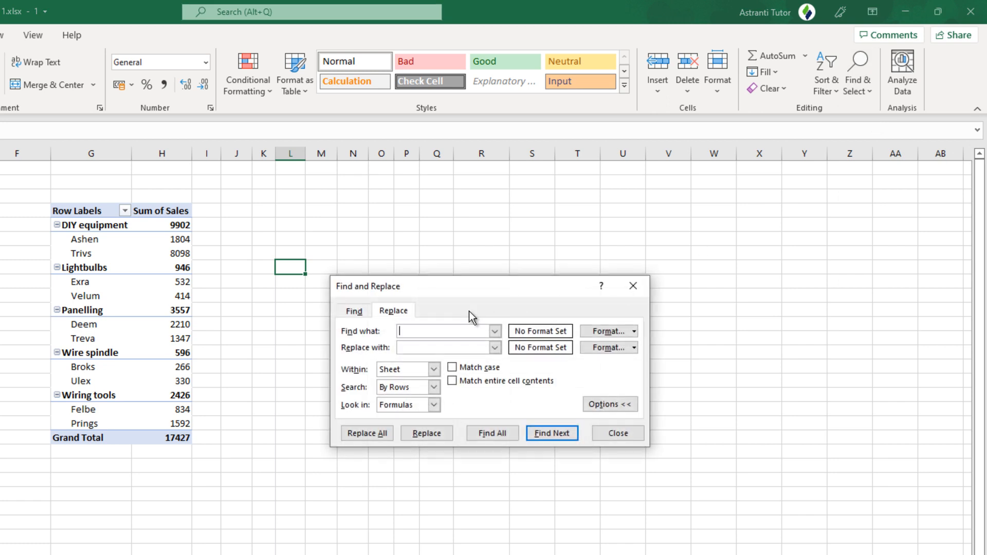
{"action": "type", "text": "Sum of"}
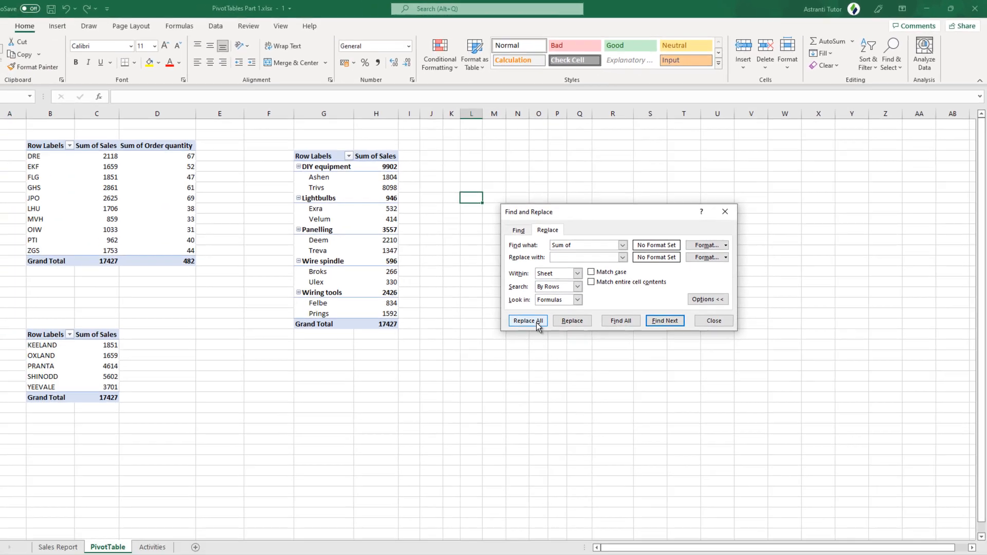
{"action": "left_click", "coordinate": [367, 433]}
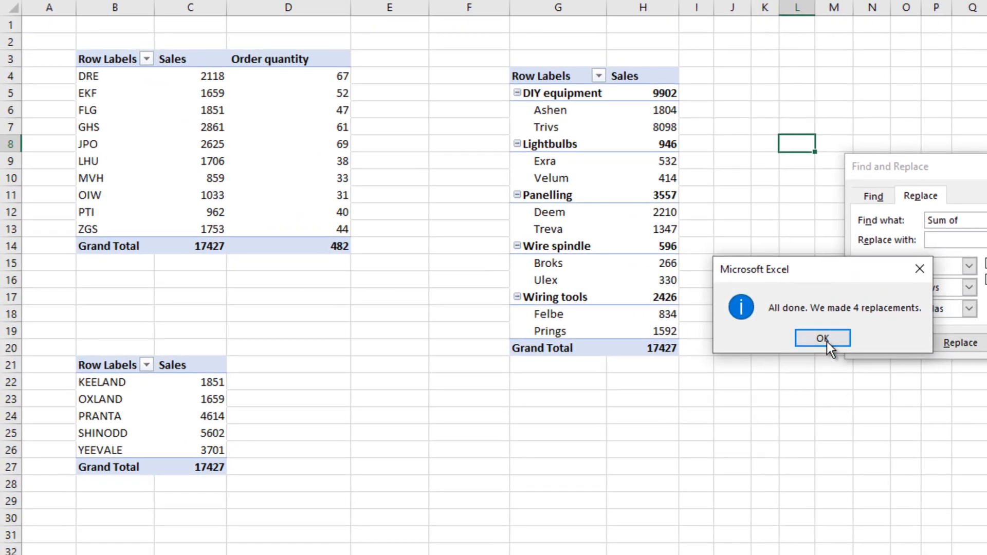
{"action": "left_click", "coordinate": [736, 331]}
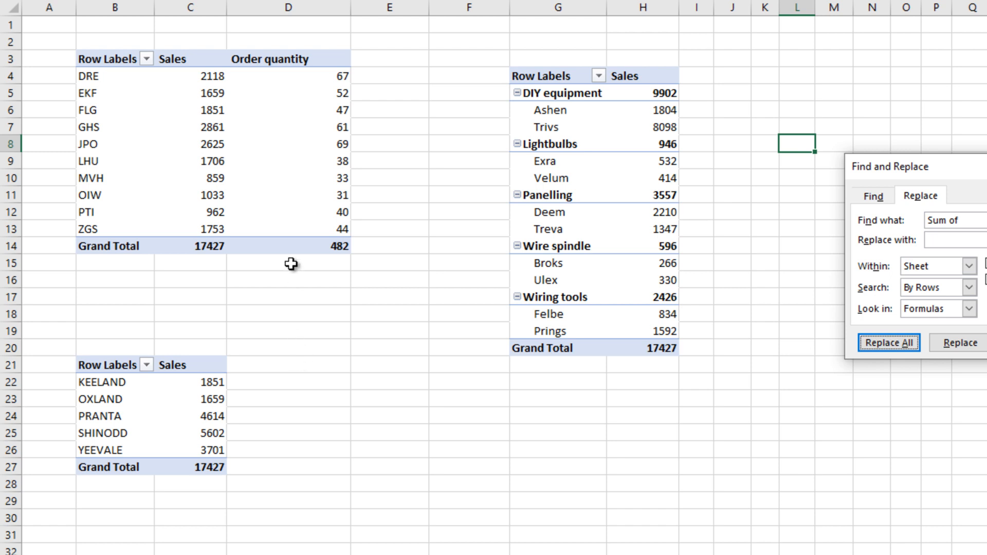
{"action": "key", "text": "Escape"}
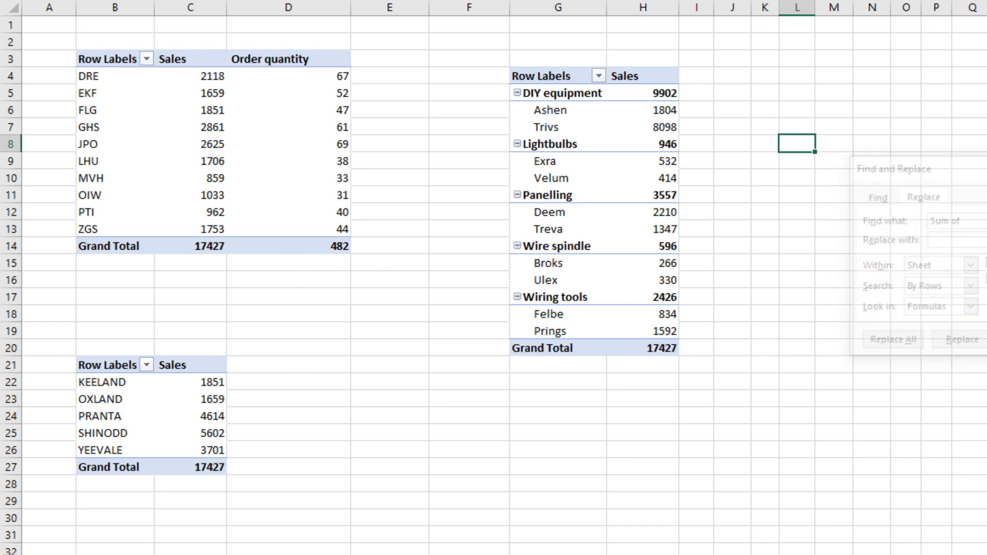
Rename the Row Labels header of the product category PivotTable as "Product categories"
{"action": "left_click", "coordinate": [550, 75]}
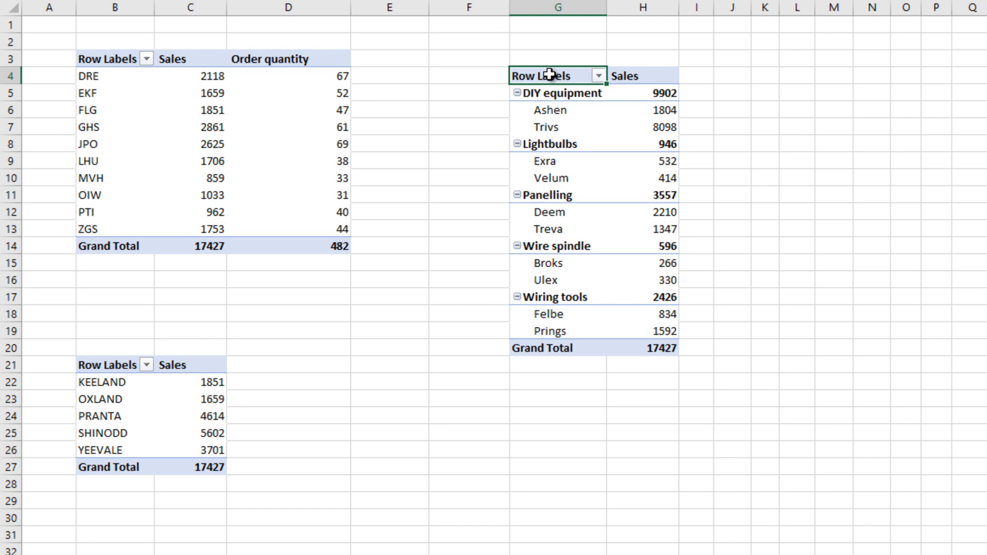
{"action": "type", "text": "Product cat"}
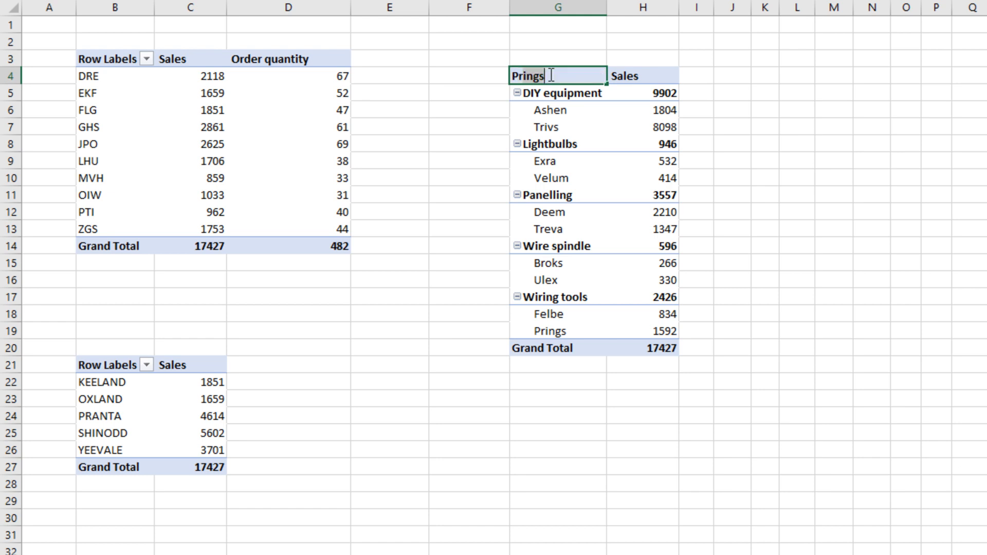
{"action": "type", "text": "egories"}
{"action": "key", "text": "Return"}
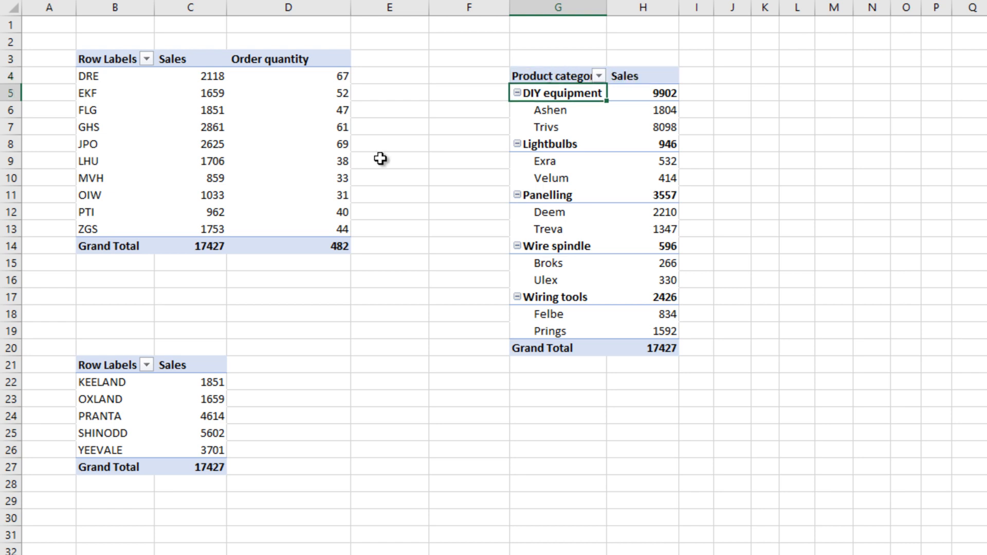
Rename the Row Labels headers as "Customers" in the buyer PivotTable and "Region" in the region PivotTable
{"action": "left_click", "coordinate": [115, 66]}
{"action": "type", "text": "Customers"}
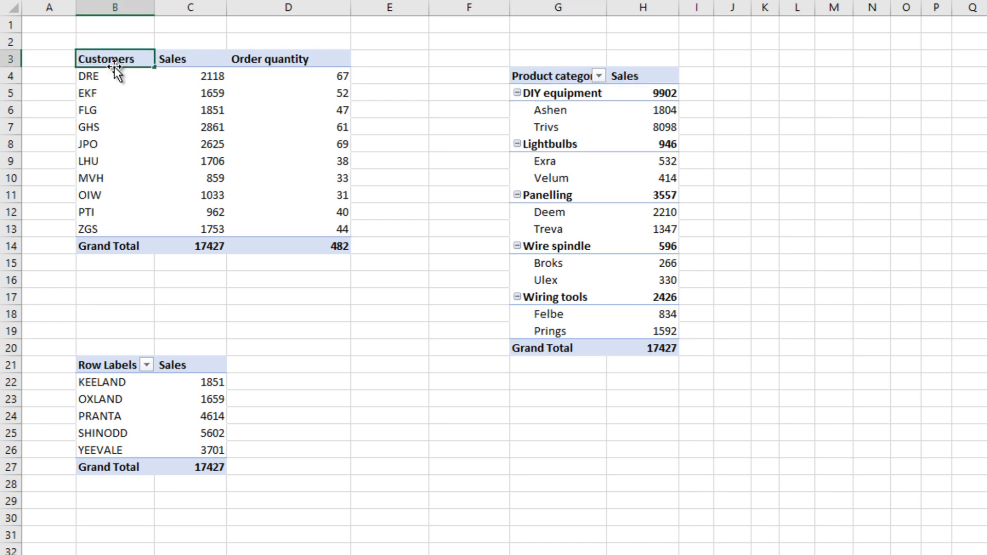
{"action": "left_click", "coordinate": [113, 366]}
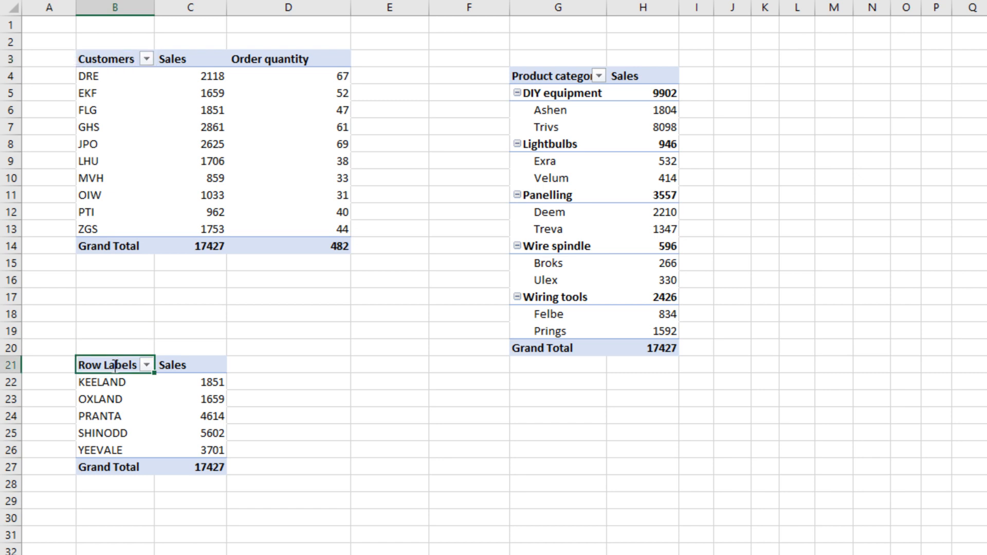
{"action": "type", "text": "Region"}
{"action": "key", "text": "Return"}
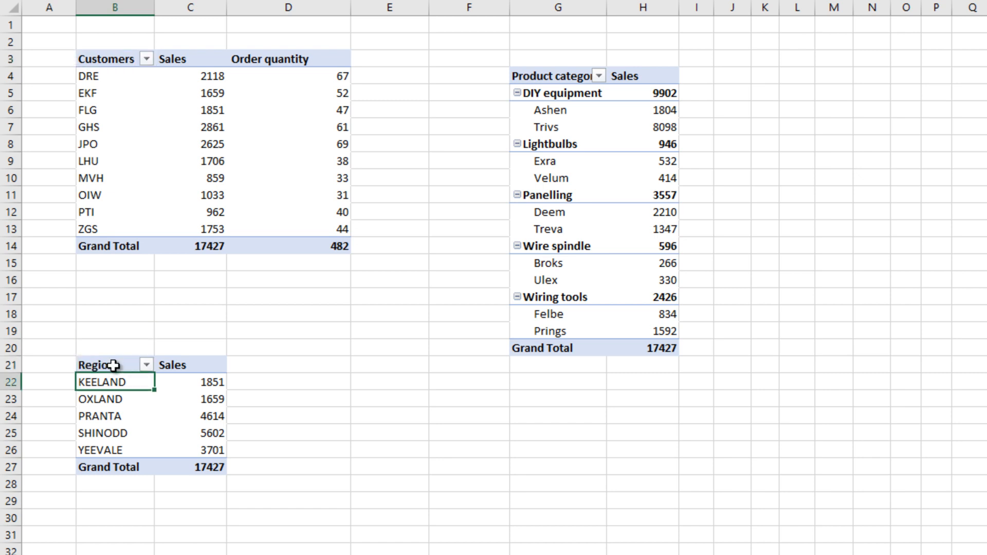
Apply the Accounting format directly to the customer sales cells C4:C13, and undo the formatting
{"action": "left_click", "coordinate": [205, 77]}
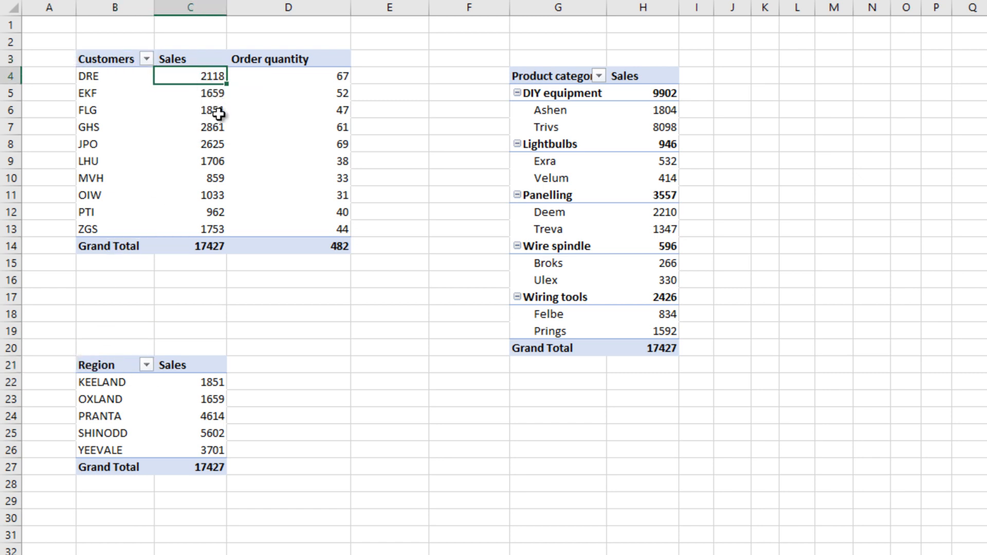
{"action": "mouse_move", "coordinate": [218, 114]}
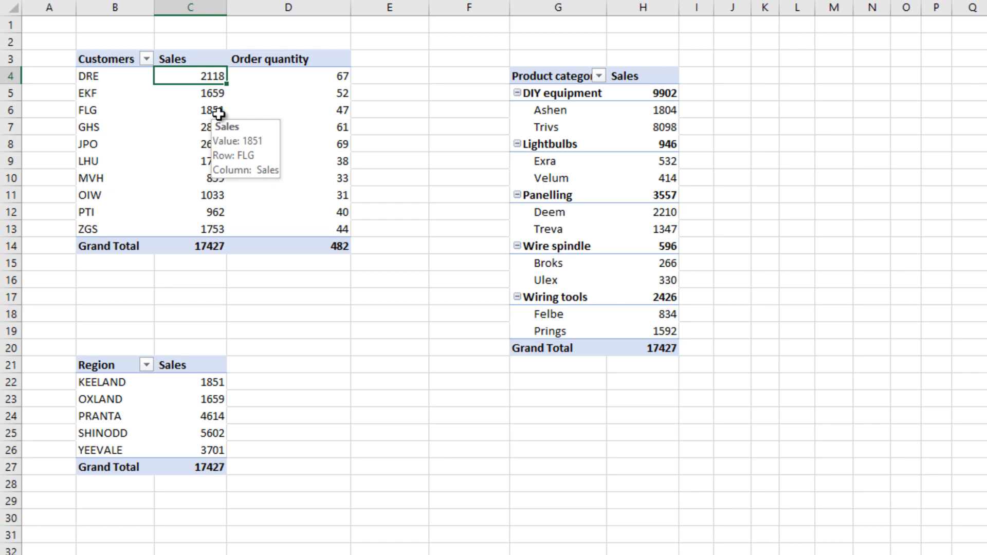
{"action": "left_click_drag", "start_coordinate": [196, 75], "coordinate": [216, 229]}
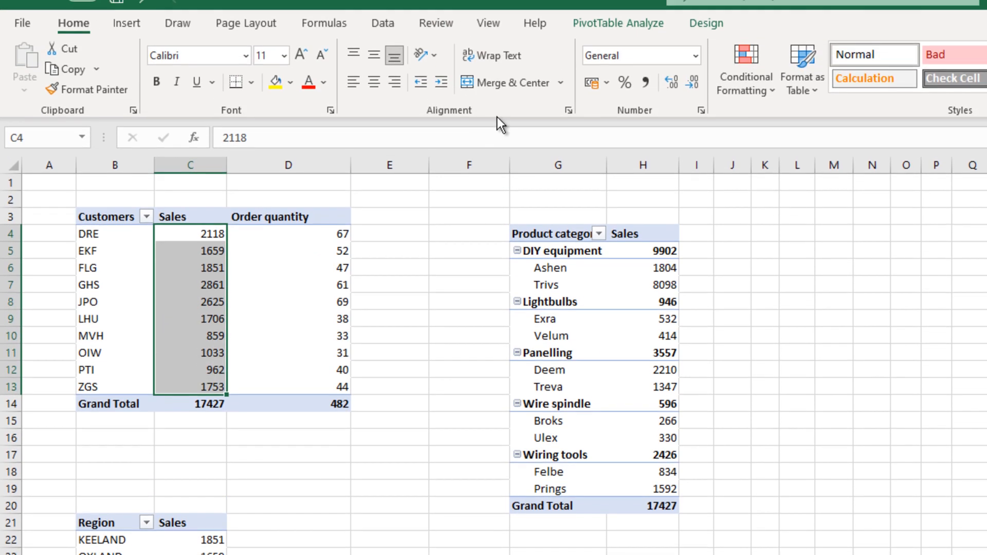
{"action": "left_click", "coordinate": [592, 82]}
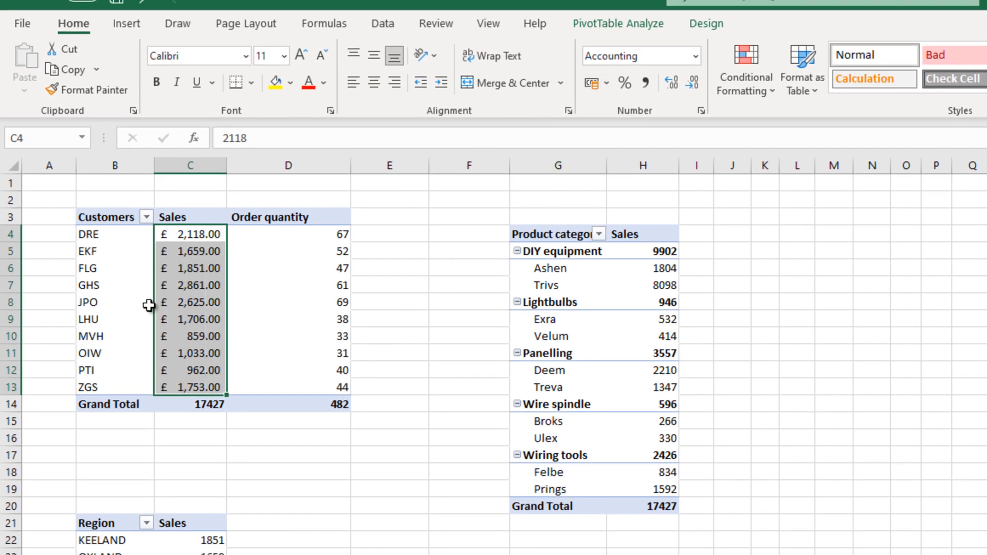
{"action": "key", "text": "ctrl+z"}
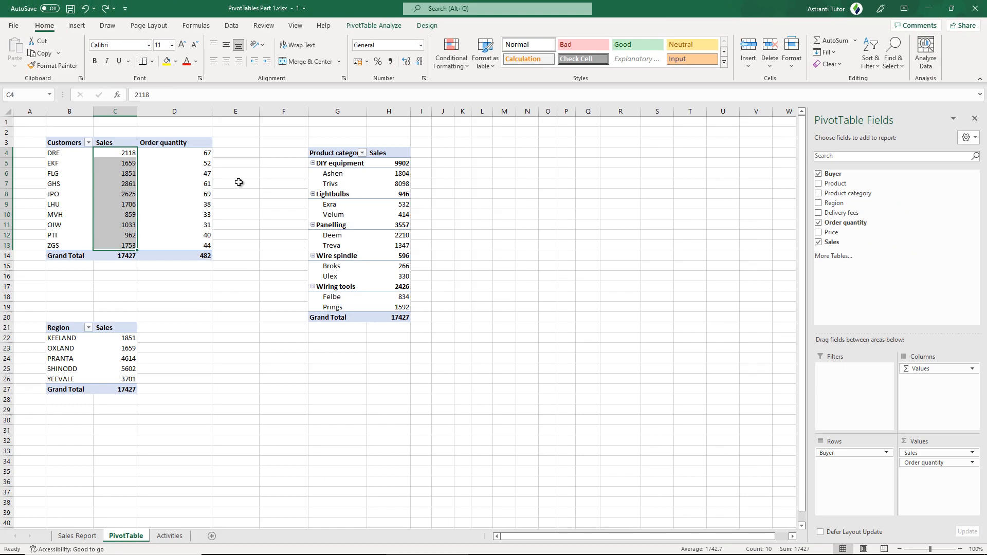
Set the number format of the Sales value field in the Customers PivotTable to Accounting with £ and 0 decimal places
{"action": "left_click", "coordinate": [325, 229]}
{"action": "left_click", "coordinate": [165, 190]}
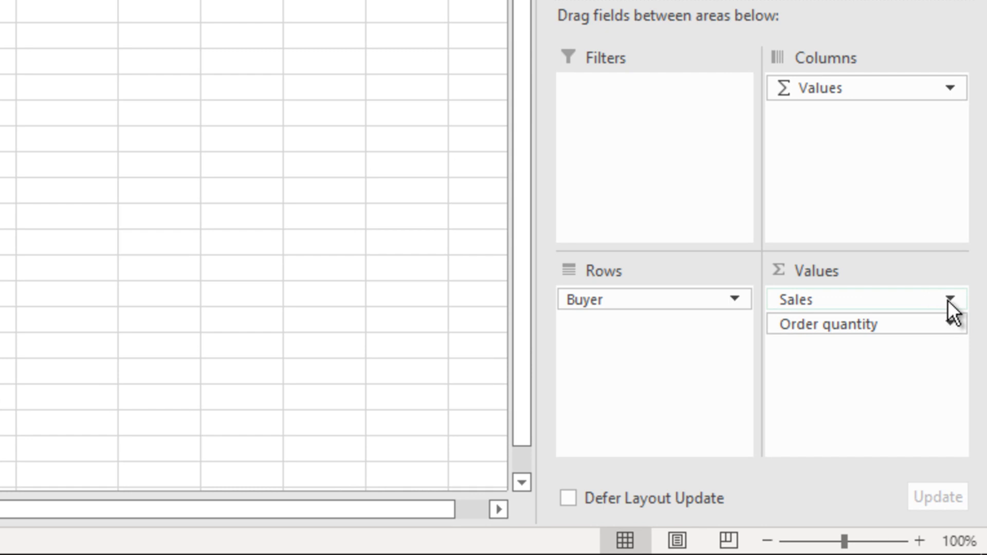
{"action": "left_click", "coordinate": [949, 299]}
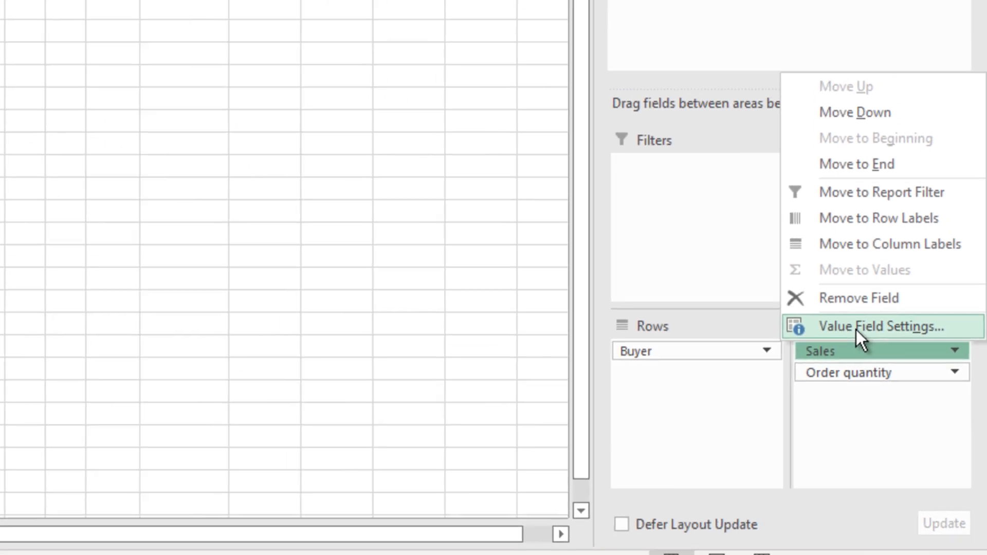
{"action": "left_click", "coordinate": [837, 273]}
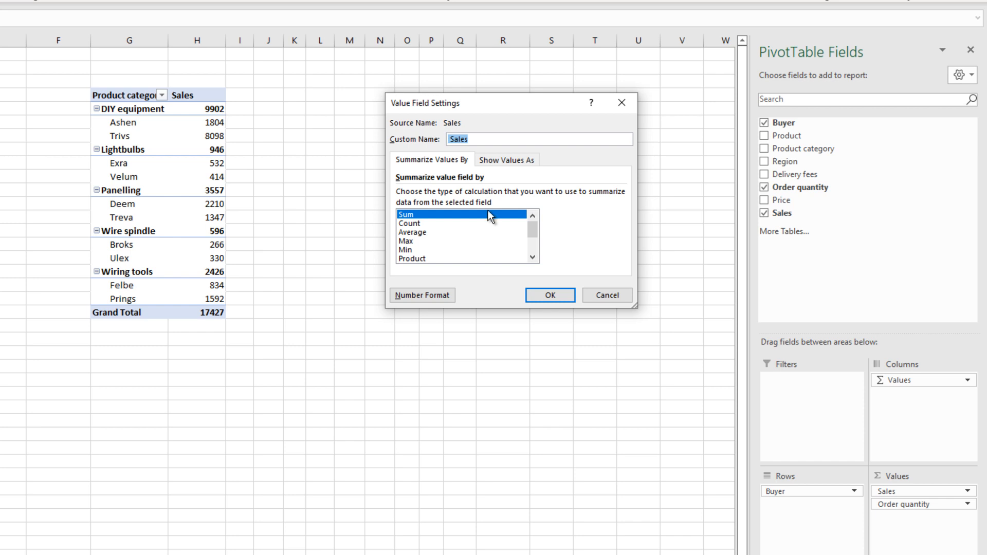
{"action": "left_click", "coordinate": [448, 294]}
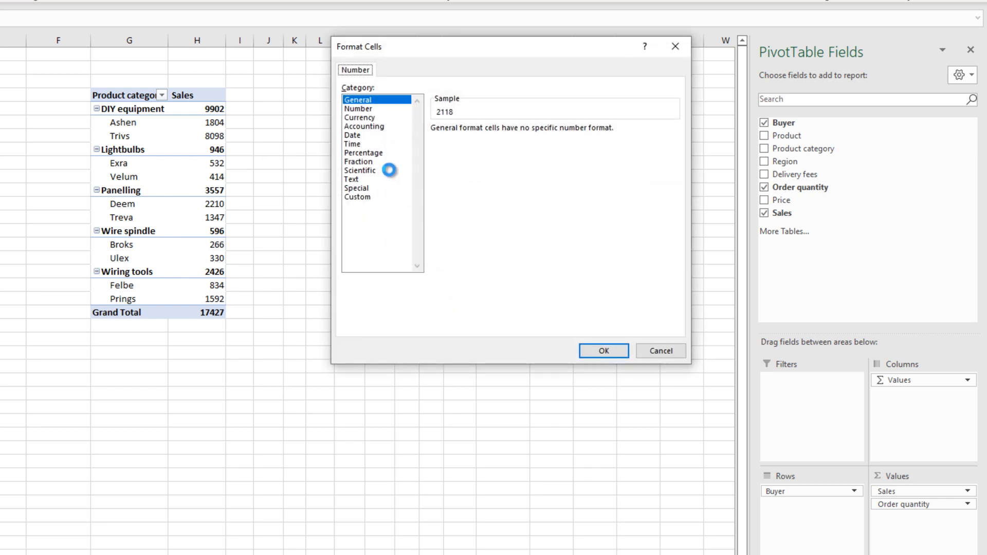
{"action": "left_click", "coordinate": [383, 127]}
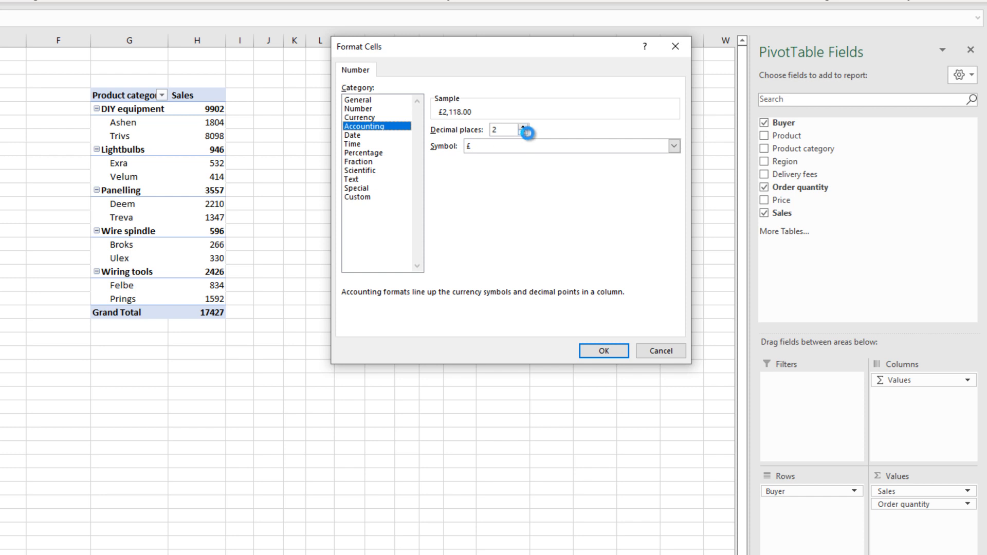
{"action": "left_click", "coordinate": [524, 132]}
{"action": "left_click", "coordinate": [524, 132]}
{"action": "left_click", "coordinate": [604, 351]}
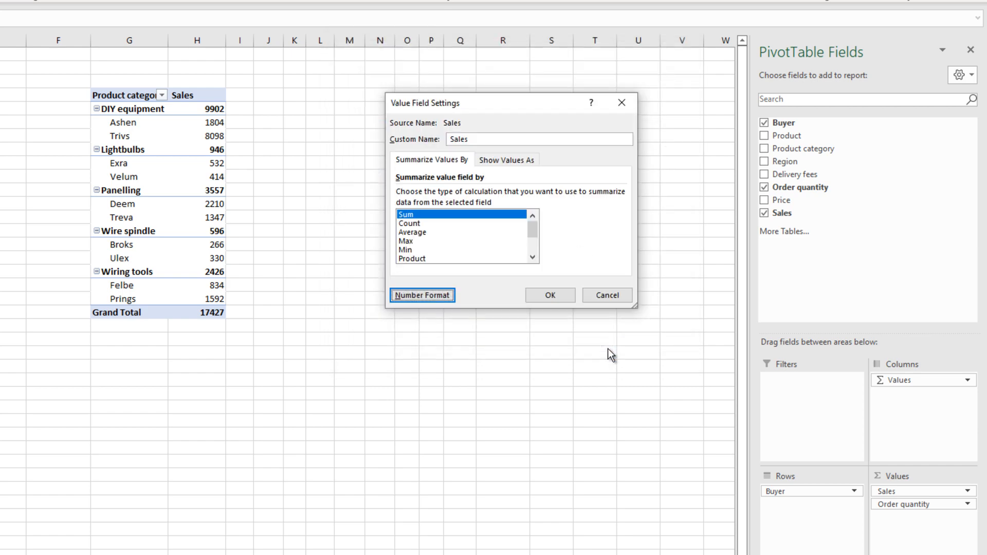
{"action": "left_click", "coordinate": [560, 296]}
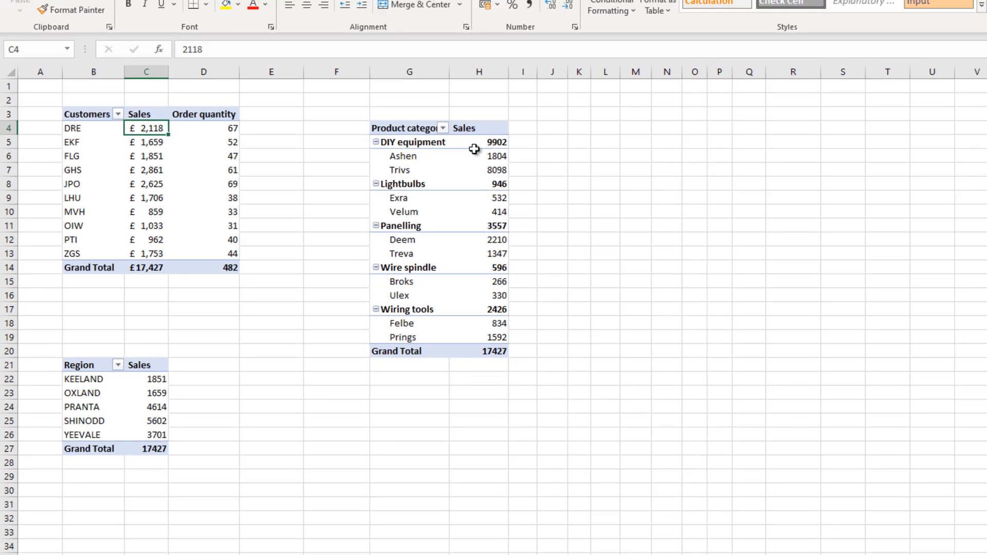
Set the number format of the Sales value field in the Product categories PivotTable to Accounting with £ and 0 decimal places
{"action": "left_click", "coordinate": [574, 146]}
{"action": "left_click", "coordinate": [957, 453]}
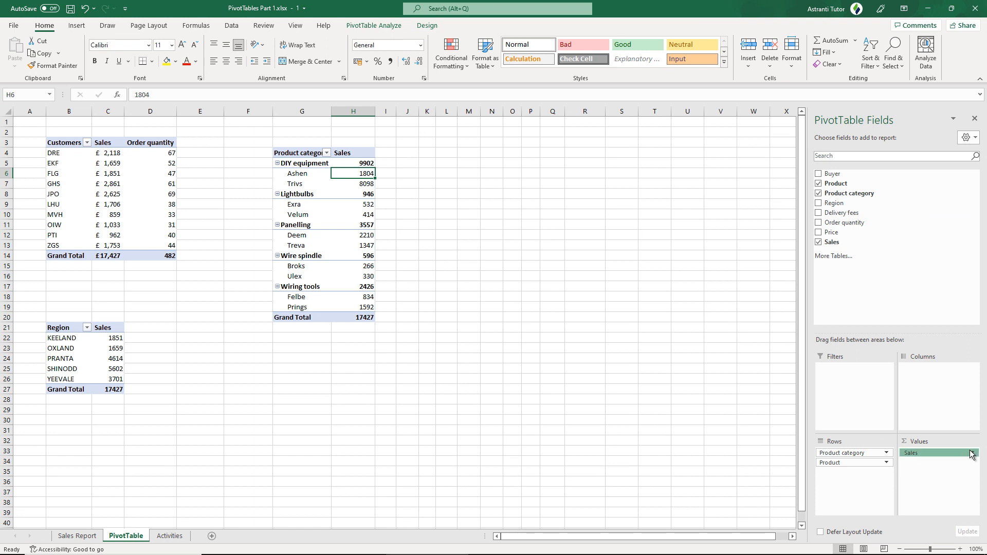
{"action": "left_click", "coordinate": [926, 446]}
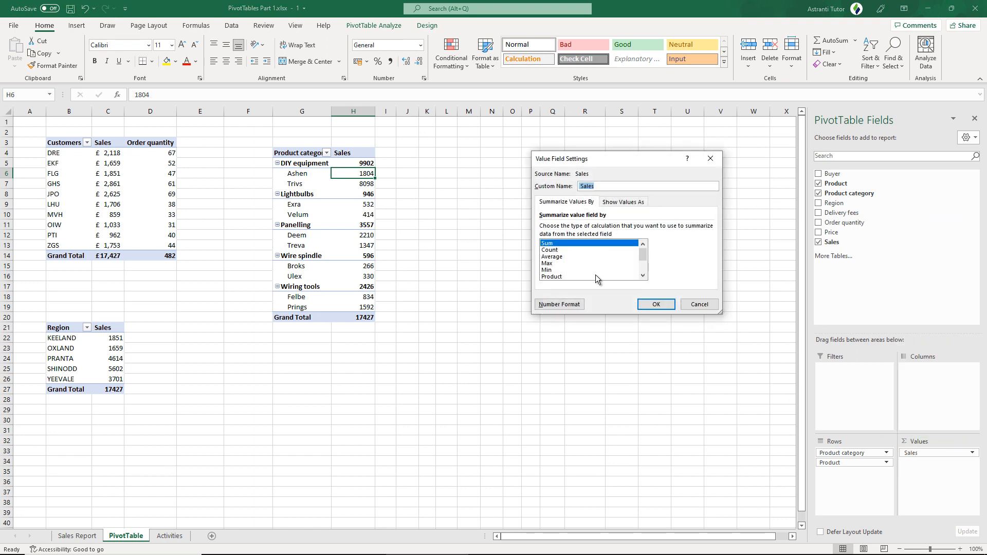
{"action": "left_click", "coordinate": [561, 305]}
{"action": "left_click", "coordinate": [523, 170]}
{"action": "left_click", "coordinate": [533, 177]}
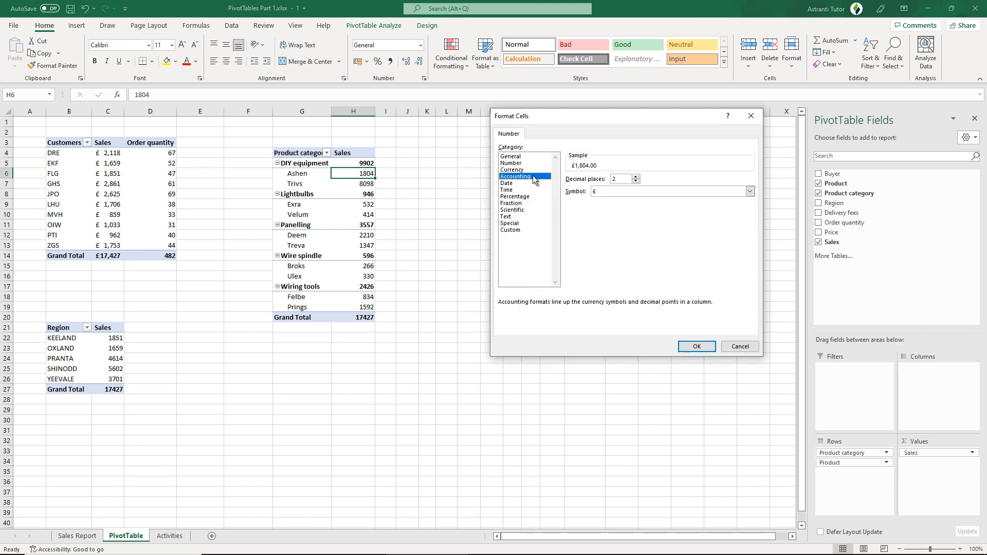
{"action": "double_click", "coordinate": [636, 182]}
{"action": "left_click", "coordinate": [707, 350]}
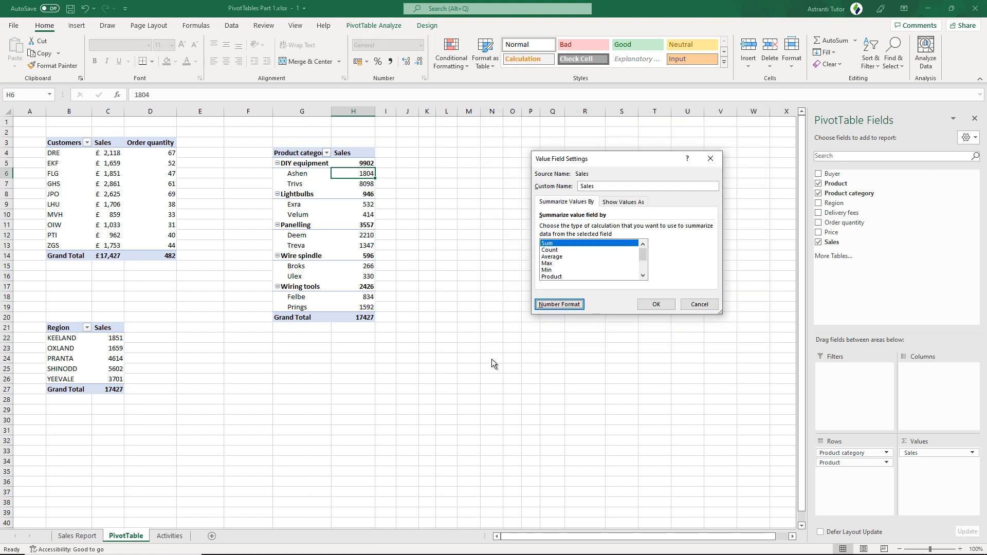
{"action": "left_click", "coordinate": [662, 307]}
Set the number format of the Sales value field in the Region PivotTable to Accounting with £ and 0 decimal places
{"action": "left_click", "coordinate": [108, 337]}
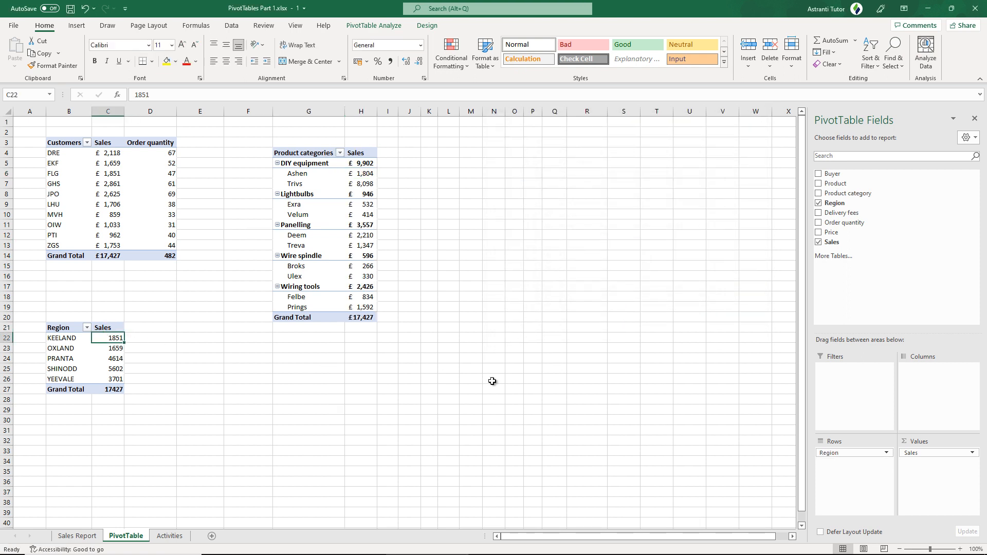
{"action": "left_click", "coordinate": [964, 452]}
{"action": "left_click", "coordinate": [936, 441]}
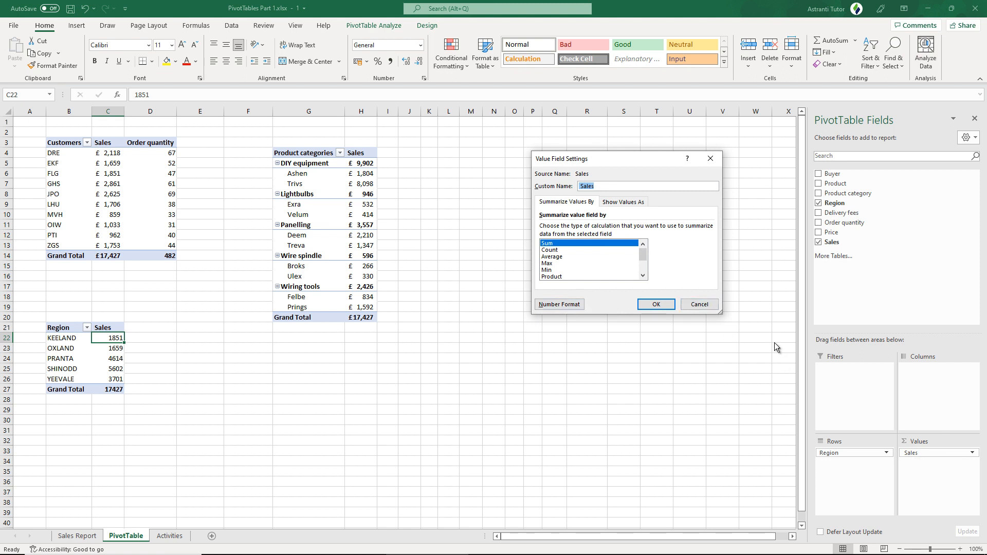
{"action": "left_click", "coordinate": [699, 304]}
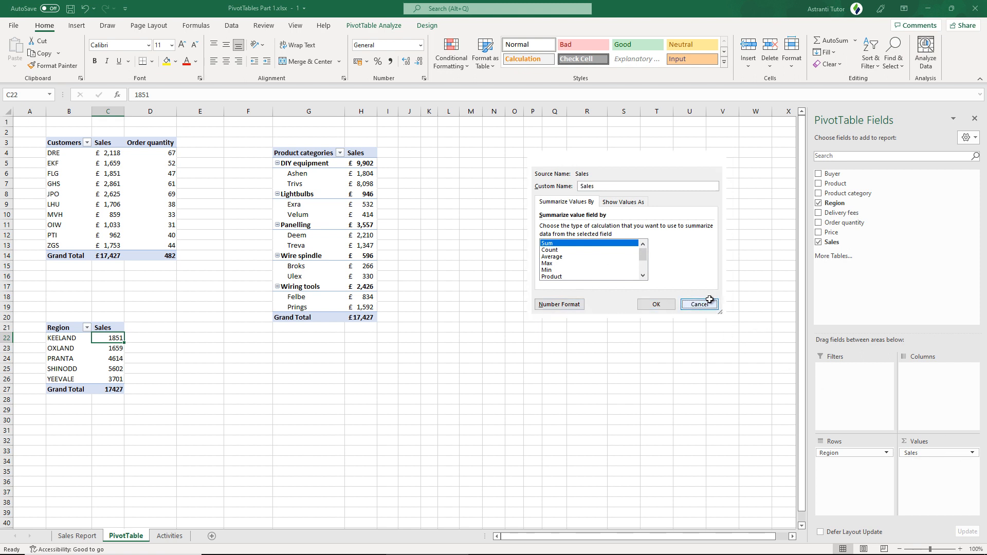
{"action": "left_click", "coordinate": [972, 454]}
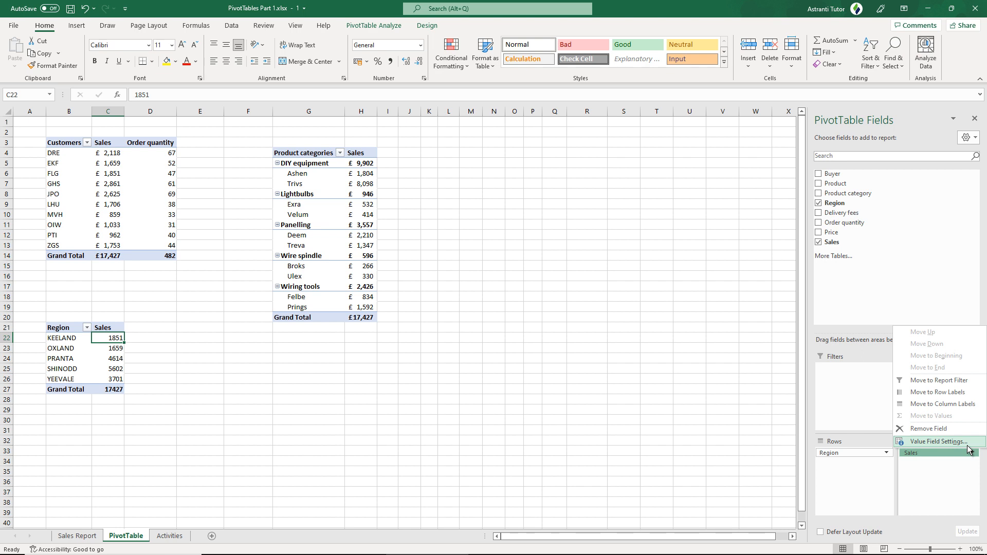
{"action": "left_click", "coordinate": [969, 445]}
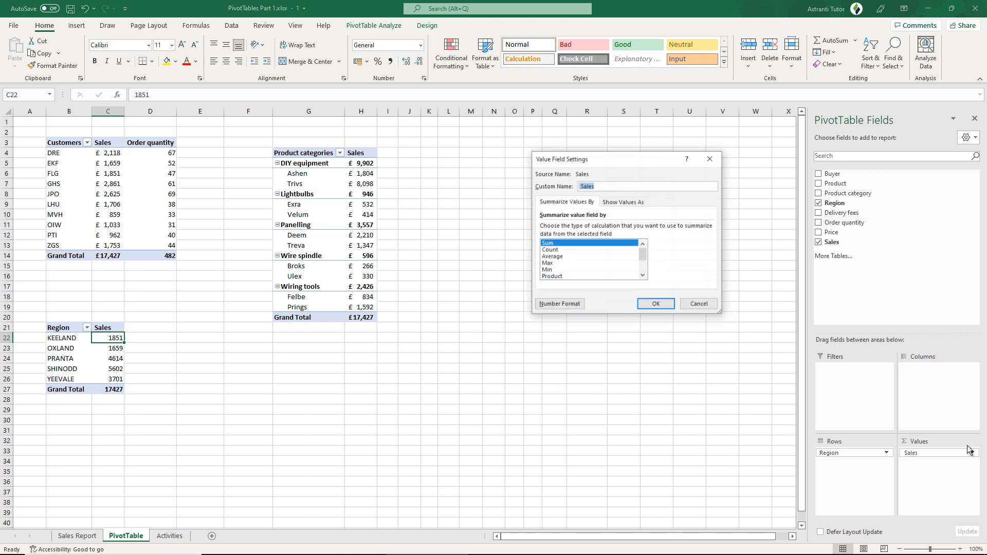
{"action": "left_click", "coordinate": [575, 306]}
{"action": "left_click", "coordinate": [516, 176]}
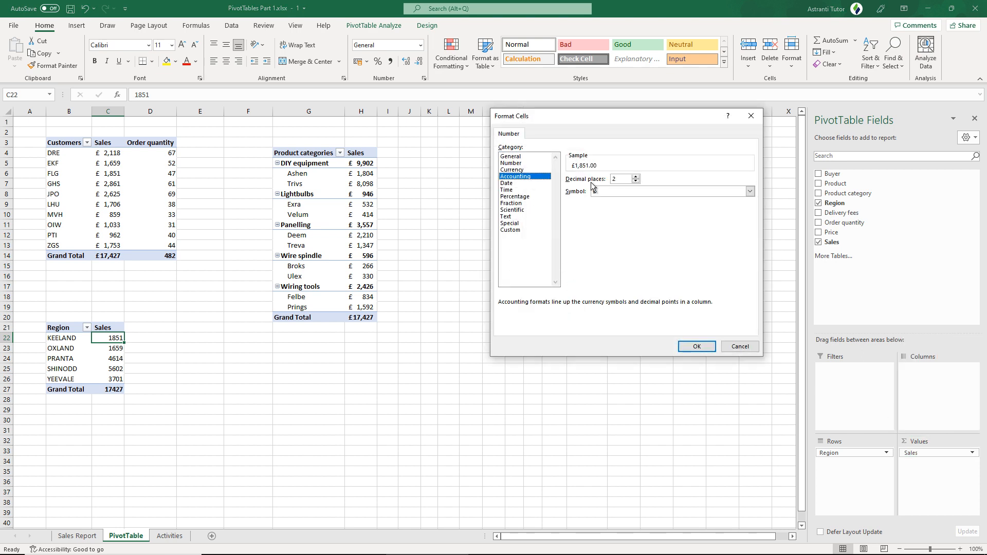
{"action": "left_click", "coordinate": [638, 181]}
{"action": "left_click", "coordinate": [638, 181]}
{"action": "left_click", "coordinate": [699, 349]}
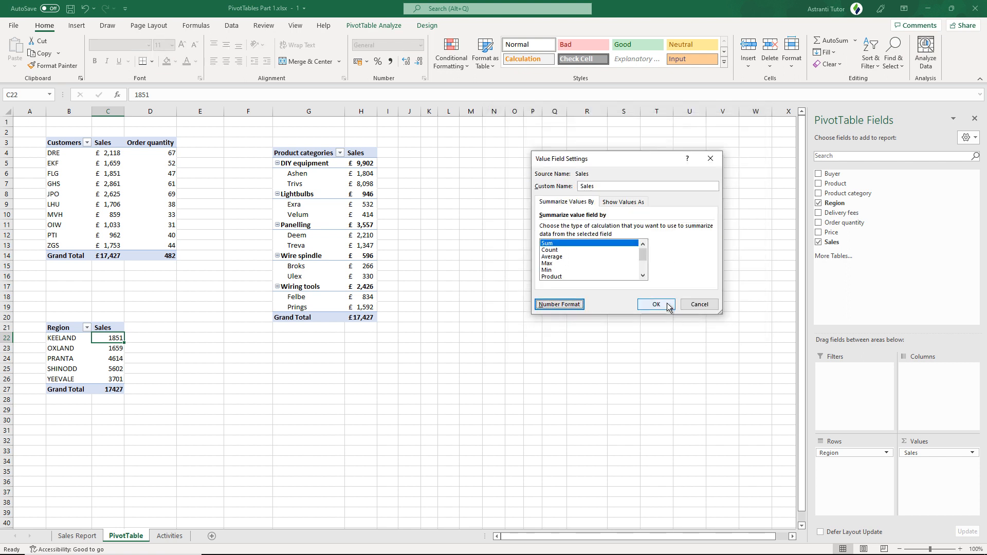
{"action": "left_click", "coordinate": [669, 305]}
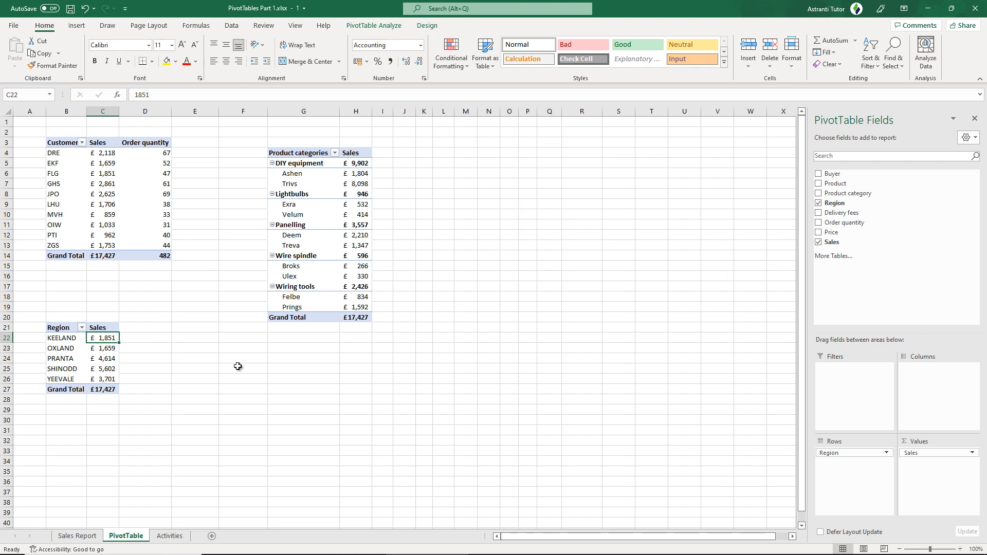
Move the Product categories PivotTable up one row to start at G3, and look over its Product category filter options
{"action": "left_click_drag", "start_coordinate": [292, 154], "coordinate": [354, 317]}
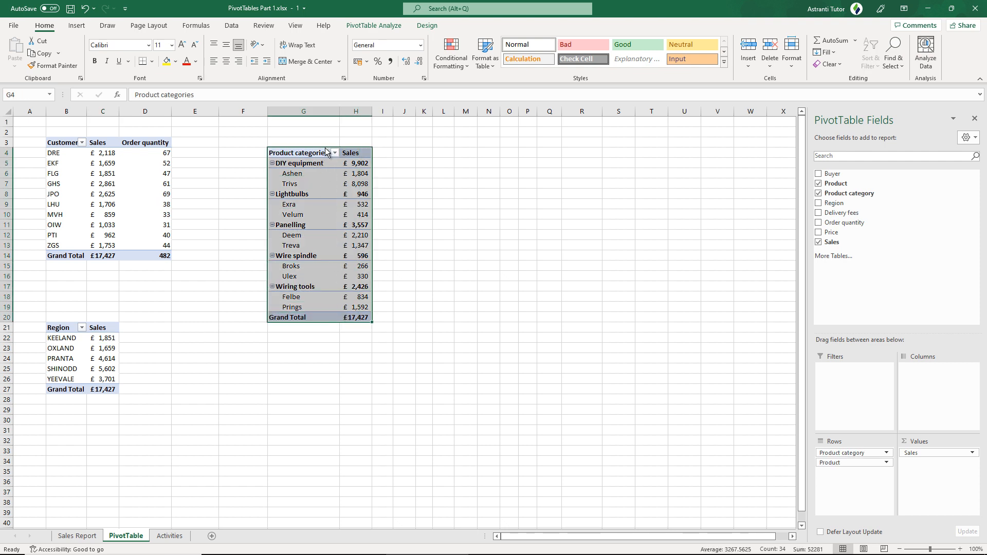
{"action": "left_click_drag", "start_coordinate": [326, 149], "coordinate": [326, 138]}
{"action": "left_click", "coordinate": [368, 184]}
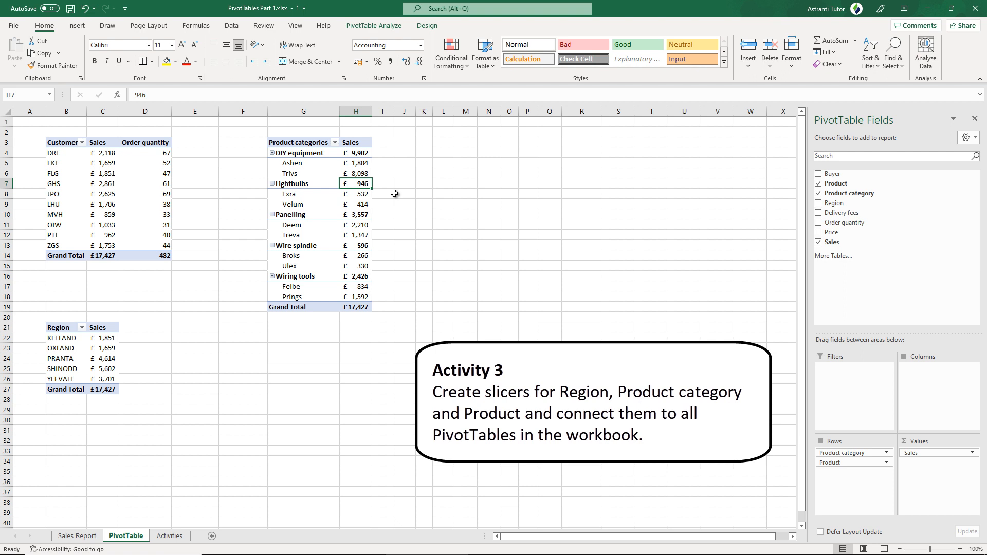
{"action": "left_click", "coordinate": [335, 143]}
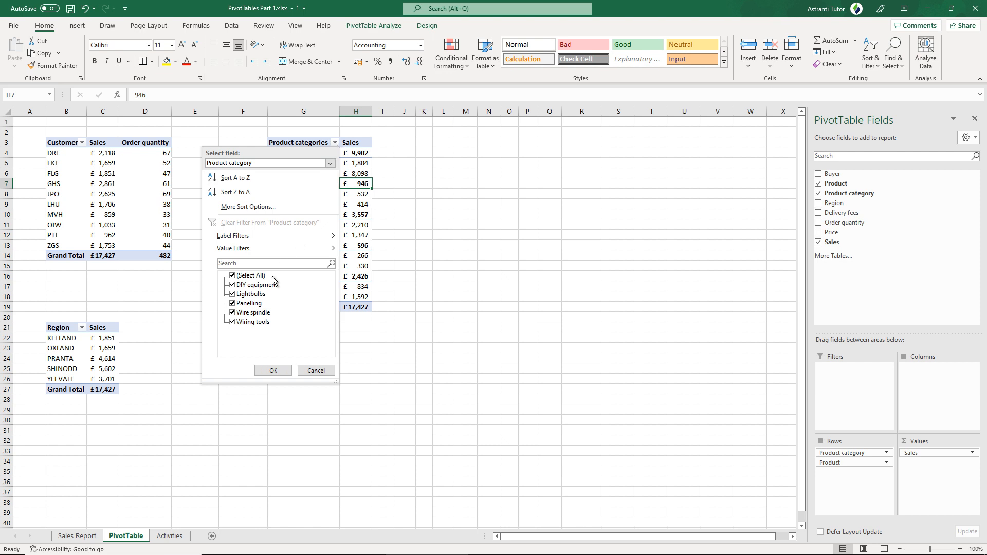
{"action": "left_click", "coordinate": [316, 370]}
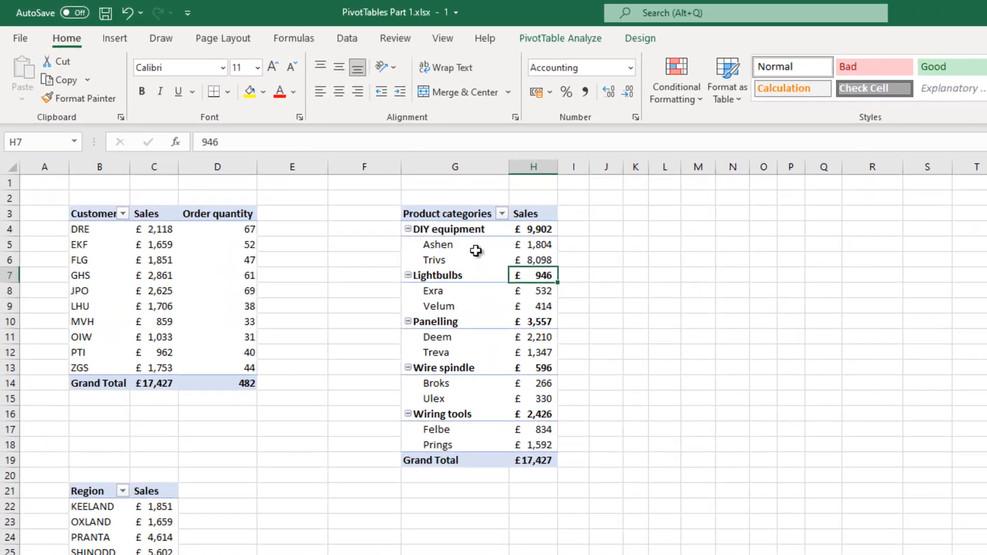
Insert slicers for Product, Product category and Region from the Product categories PivotTable
{"action": "left_click", "coordinate": [303, 163]}
{"action": "left_click", "coordinate": [378, 28]}
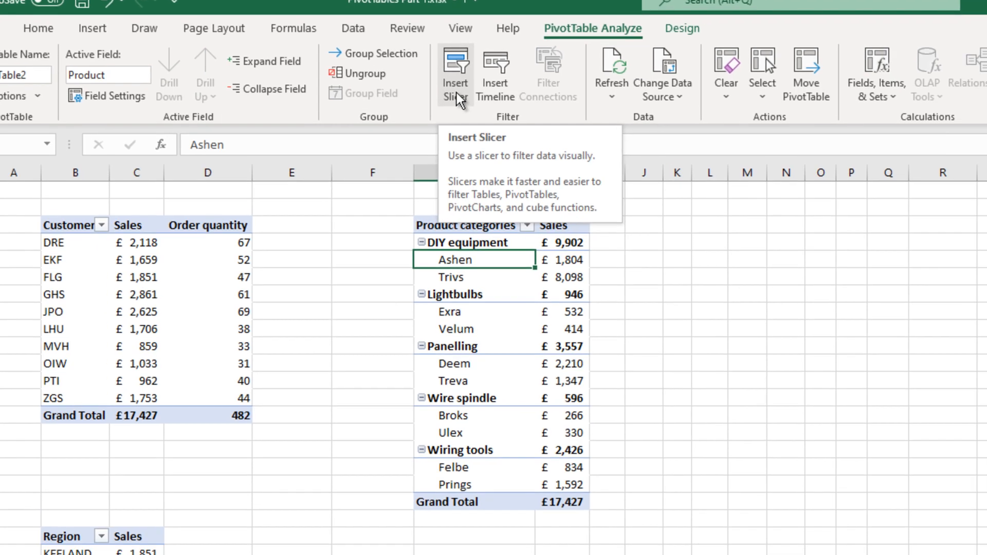
{"action": "left_click", "coordinate": [492, 102]}
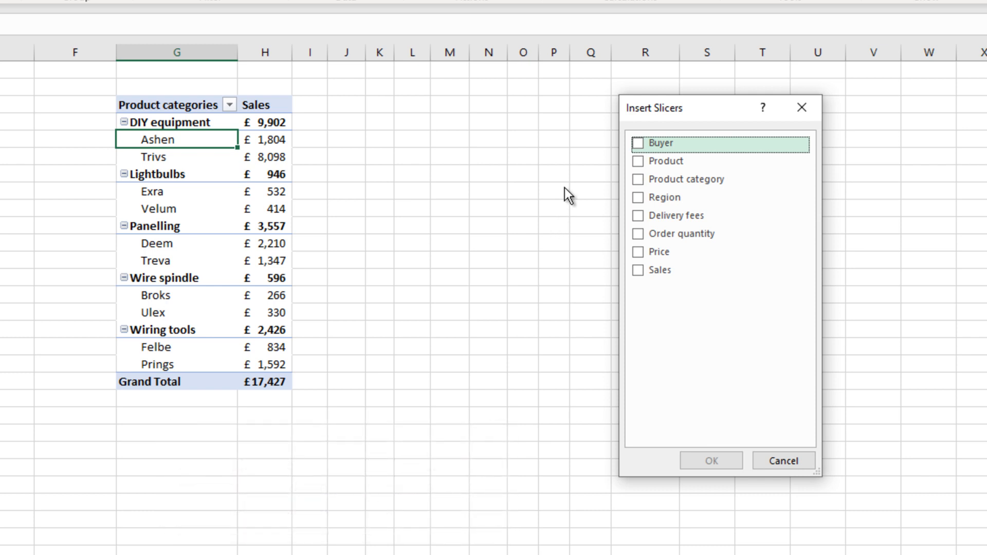
{"action": "left_click", "coordinate": [637, 161]}
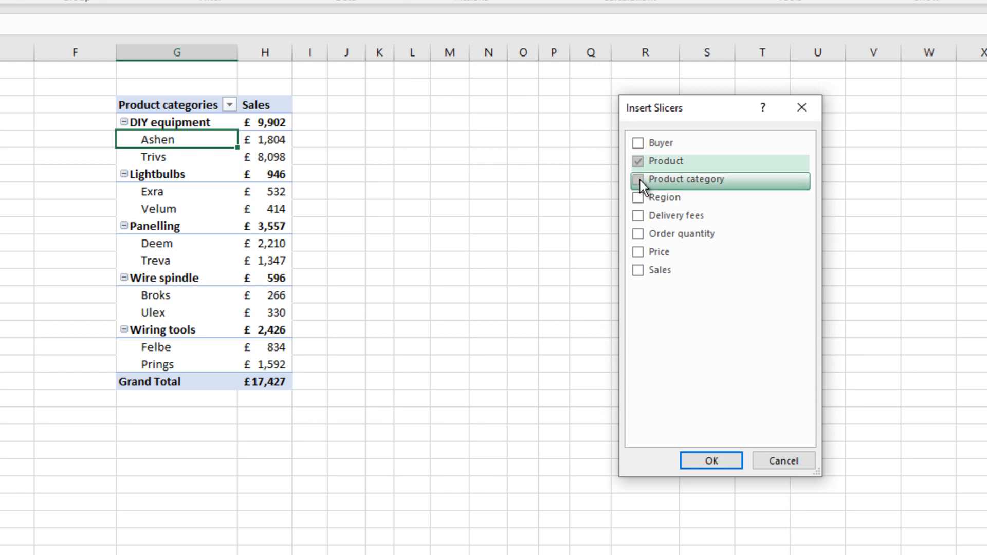
{"action": "left_click", "coordinate": [640, 180]}
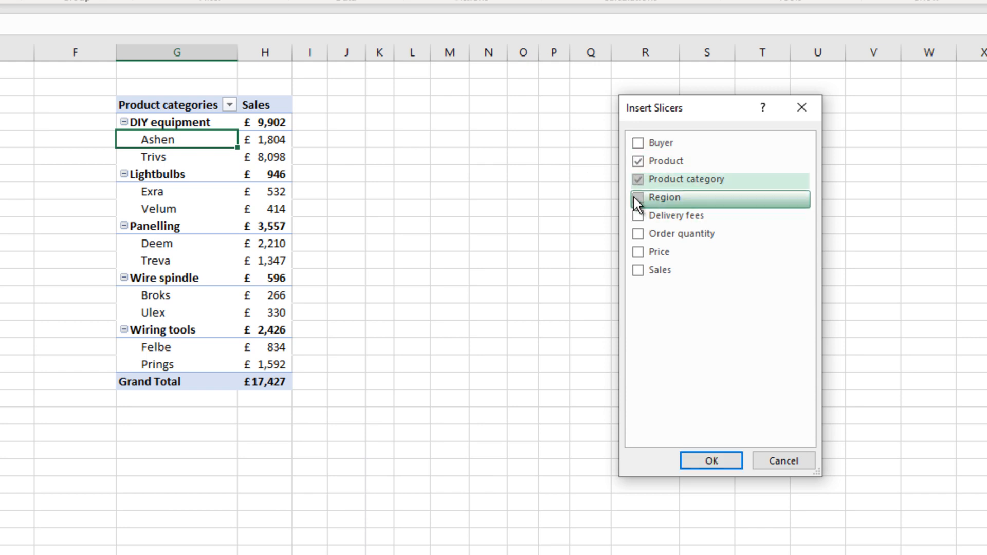
{"action": "left_click", "coordinate": [638, 198]}
{"action": "left_click", "coordinate": [709, 463]}
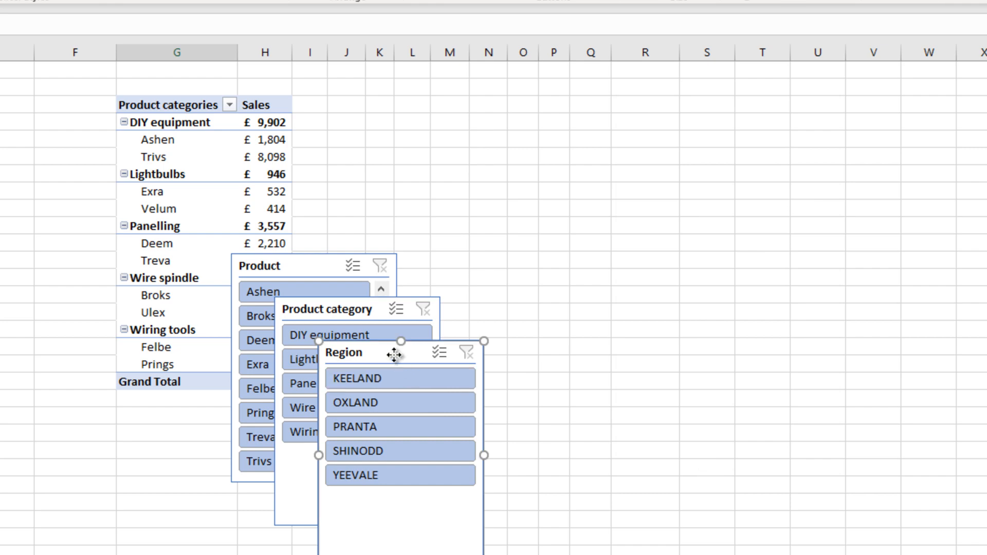
Move the slicers clear of the PivotTables, stacking Region above Product category around columns P to S and placing Product beside them around columns K to O
{"action": "left_click_drag", "start_coordinate": [401, 355], "coordinate": [628, 232]}
{"action": "left_click", "coordinate": [400, 333]}
{"action": "left_click_drag", "start_coordinate": [350, 304], "coordinate": [624, 449]}
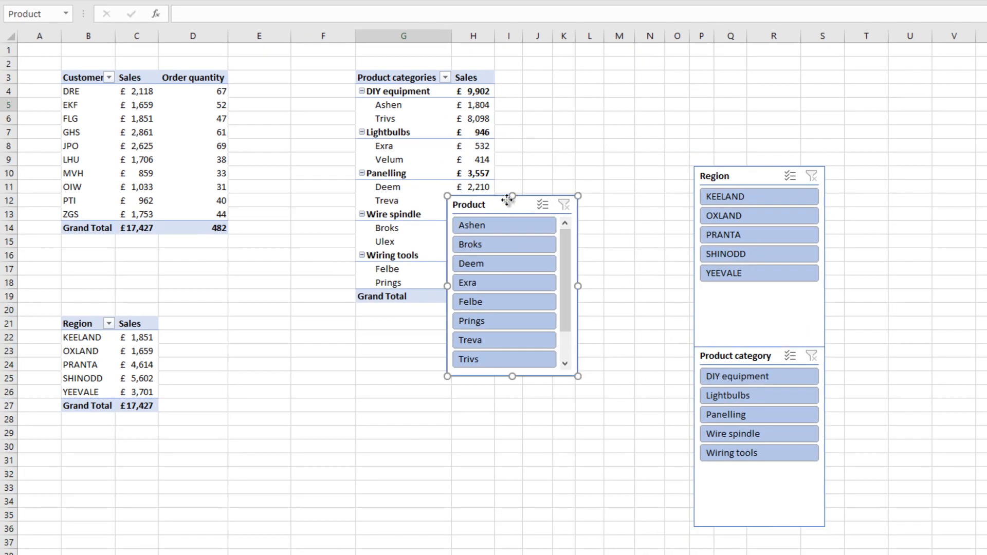
{"action": "left_click_drag", "start_coordinate": [507, 201], "coordinate": [624, 252]}
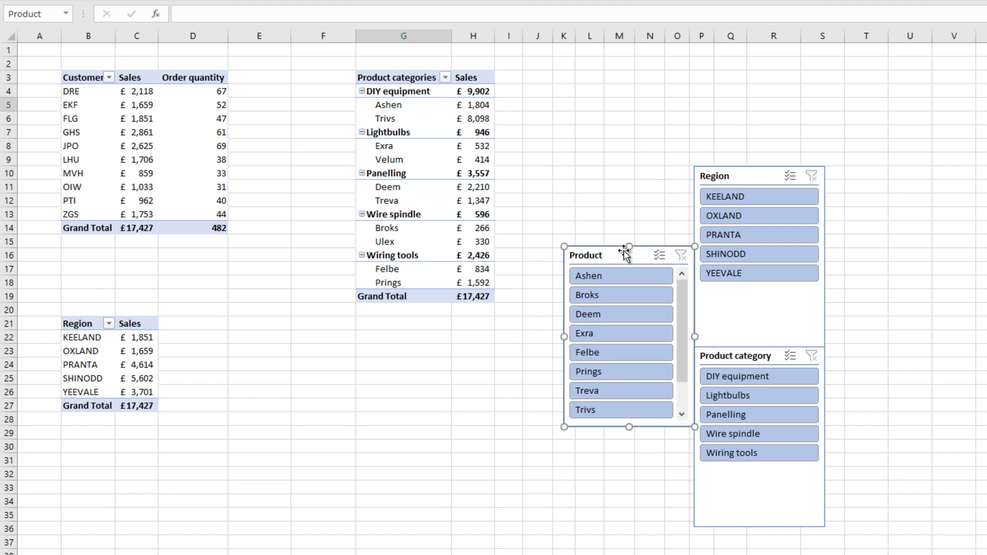
Filter the Product categories PivotTable to Ashen with the Product slicer, and clear that filter
{"action": "left_click", "coordinate": [619, 283]}
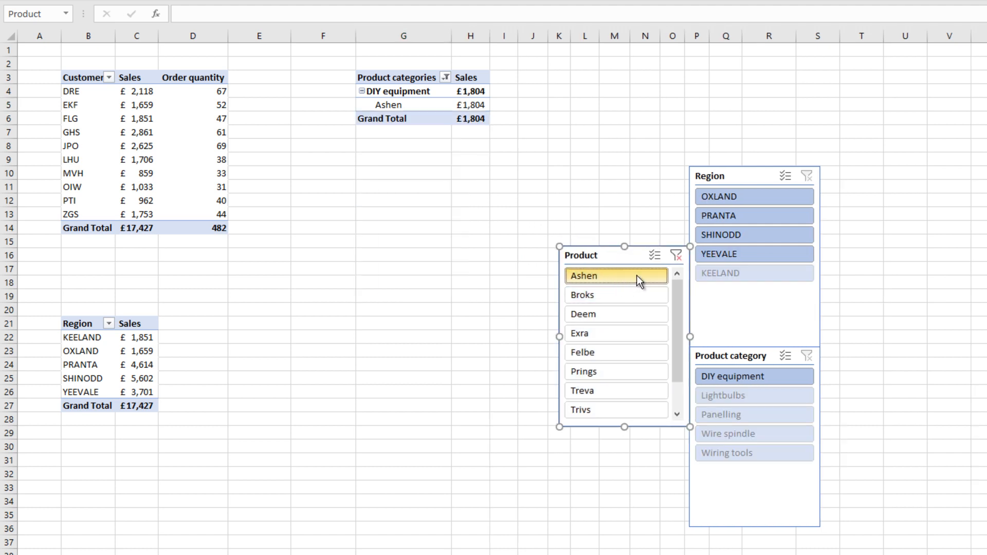
{"action": "left_click", "coordinate": [674, 257]}
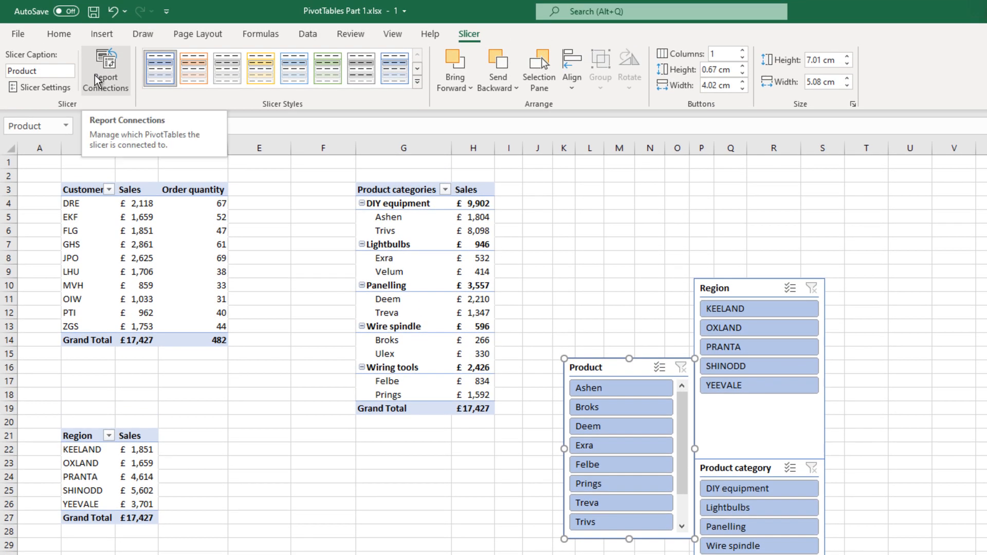
Connect the Product slicer to PivotTable1 and PivotTable3 as well
{"action": "left_click", "coordinate": [96, 75]}
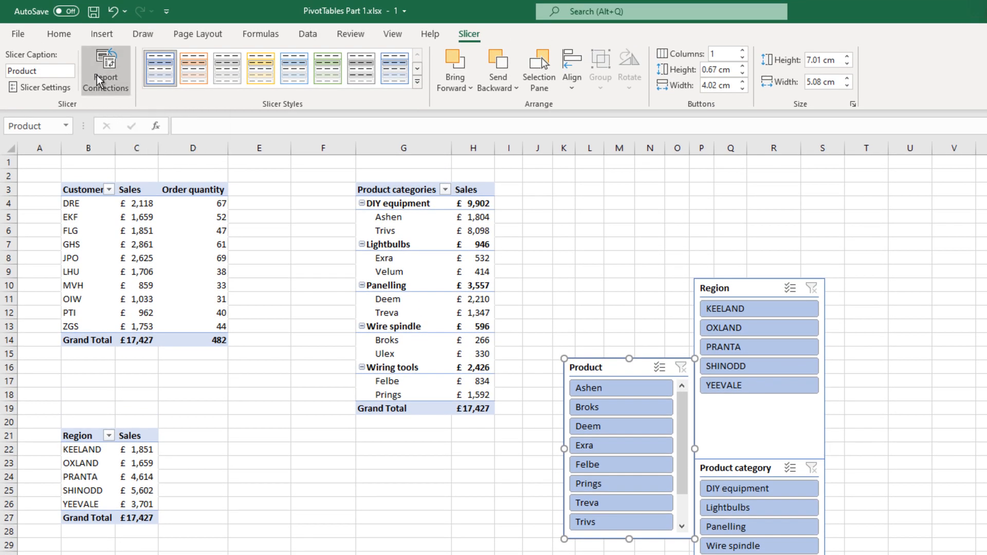
{"action": "left_click", "coordinate": [720, 328]}
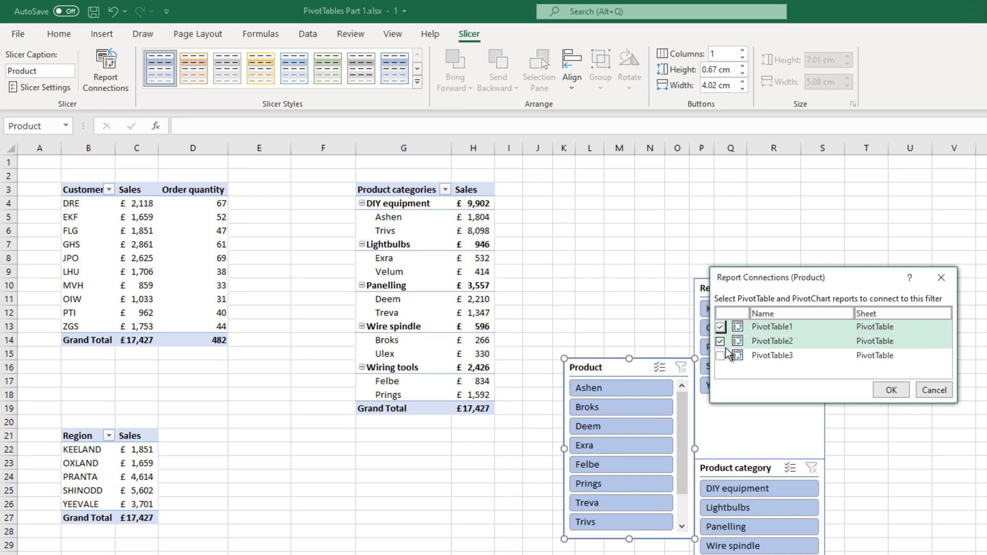
{"action": "left_click", "coordinate": [720, 355]}
{"action": "left_click", "coordinate": [891, 390]}
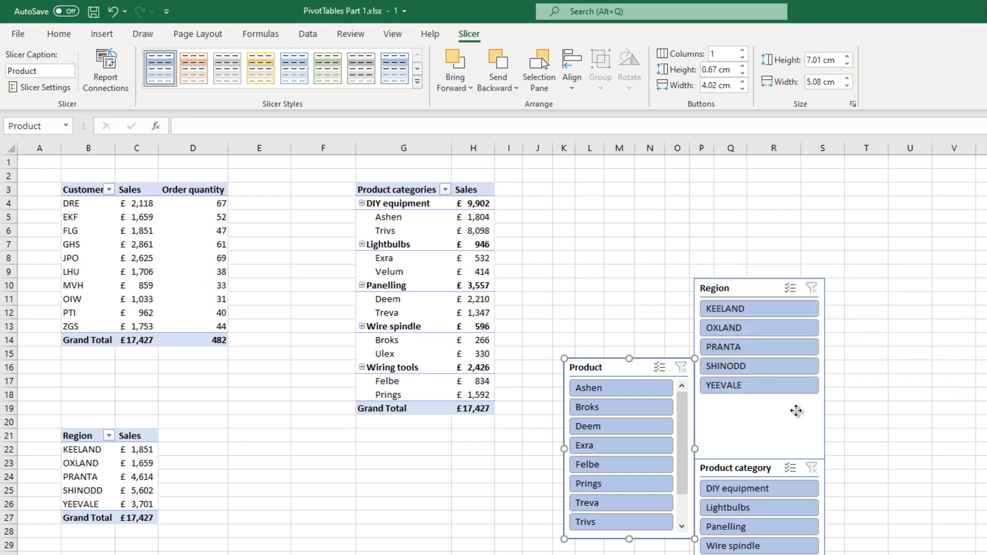
Connect the Region slicer to PivotTable1 and PivotTable3 as well
{"action": "left_click", "coordinate": [795, 410]}
{"action": "left_click", "coordinate": [104, 78]}
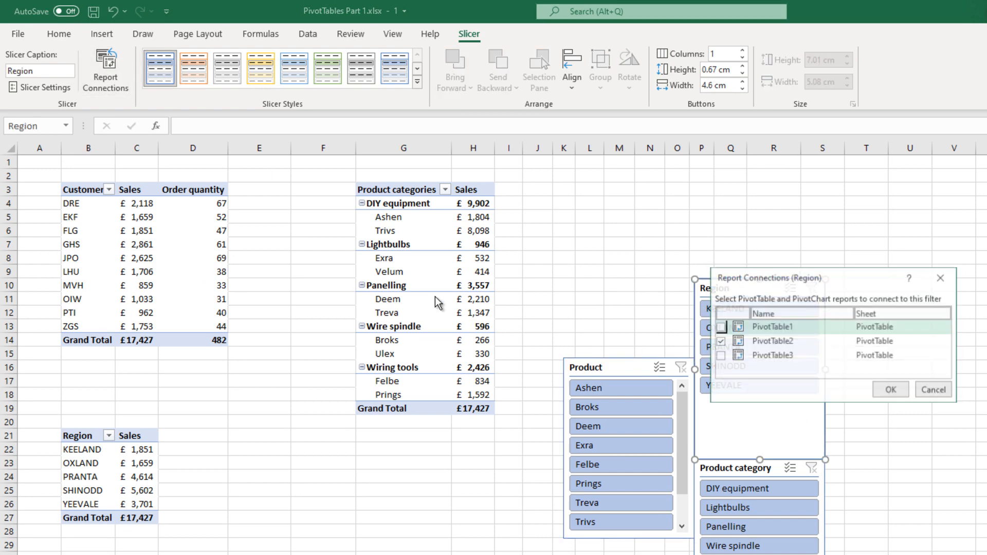
{"action": "left_click", "coordinate": [721, 327]}
{"action": "left_click", "coordinate": [721, 356]}
{"action": "left_click", "coordinate": [891, 391]}
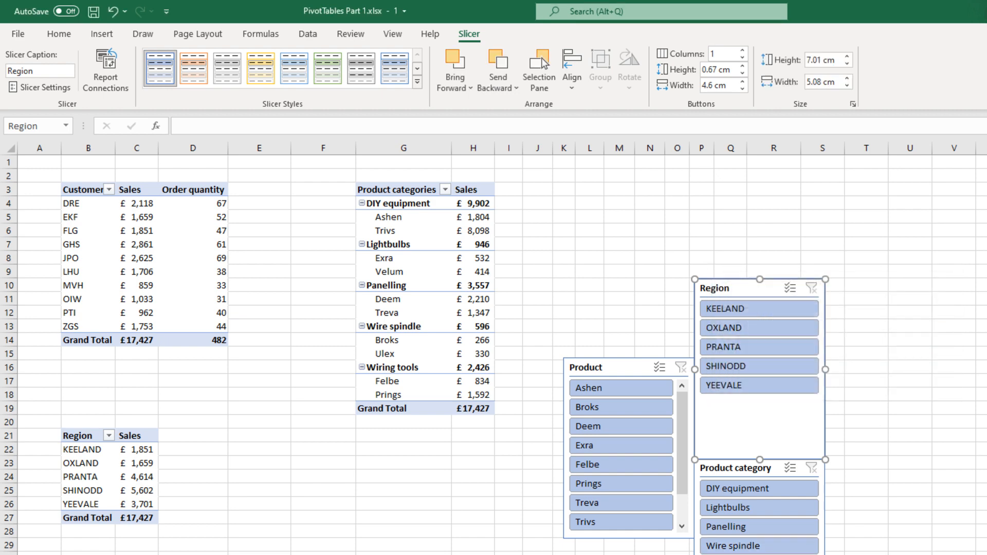
Connect the Product category slicer to PivotTable1 and PivotTable3 as well
{"action": "left_click", "coordinate": [735, 468]}
{"action": "left_click", "coordinate": [106, 72]}
{"action": "left_click", "coordinate": [721, 327]}
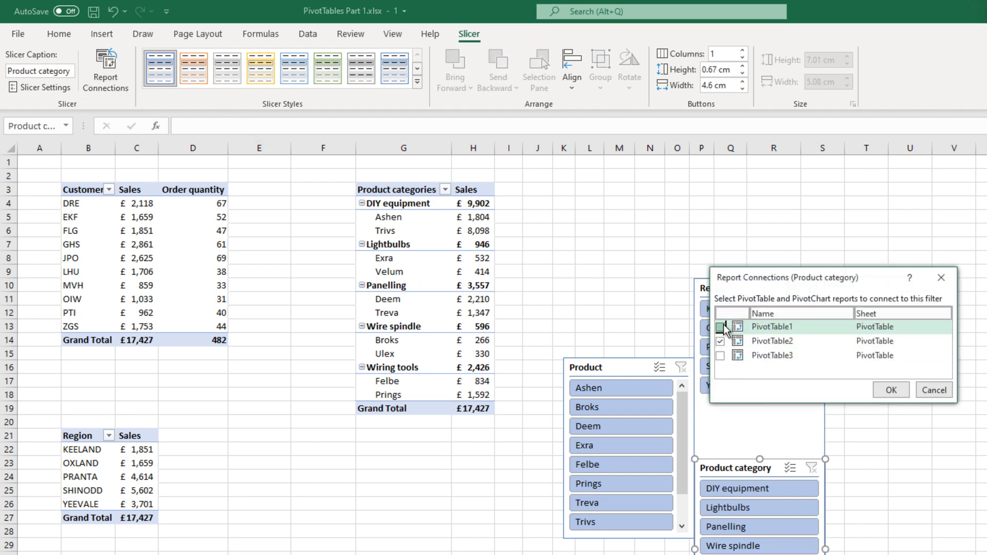
{"action": "left_click", "coordinate": [721, 356]}
{"action": "left_click", "coordinate": [890, 390]}
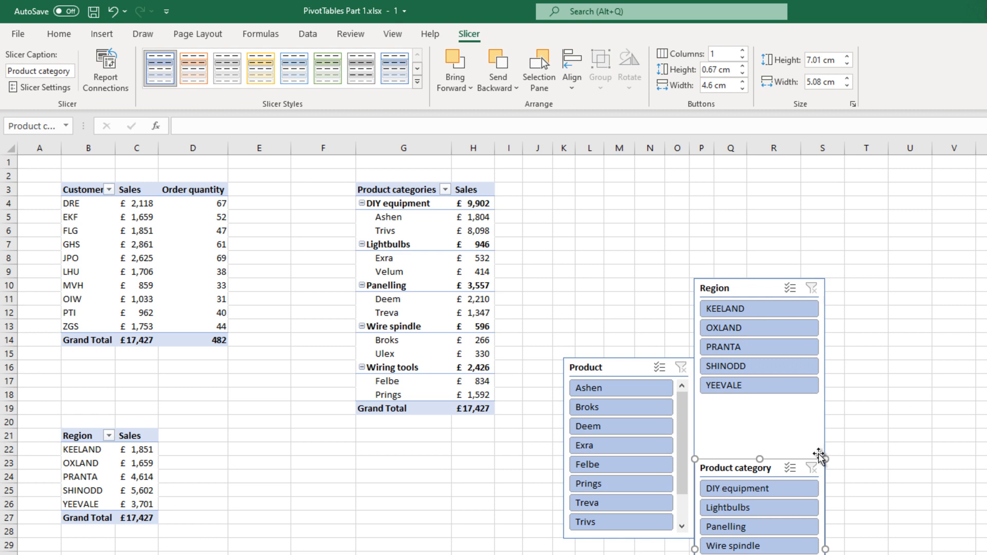
Check the Region slicer's report connections without changing them, and deselect the slicer
{"action": "left_click", "coordinate": [727, 417]}
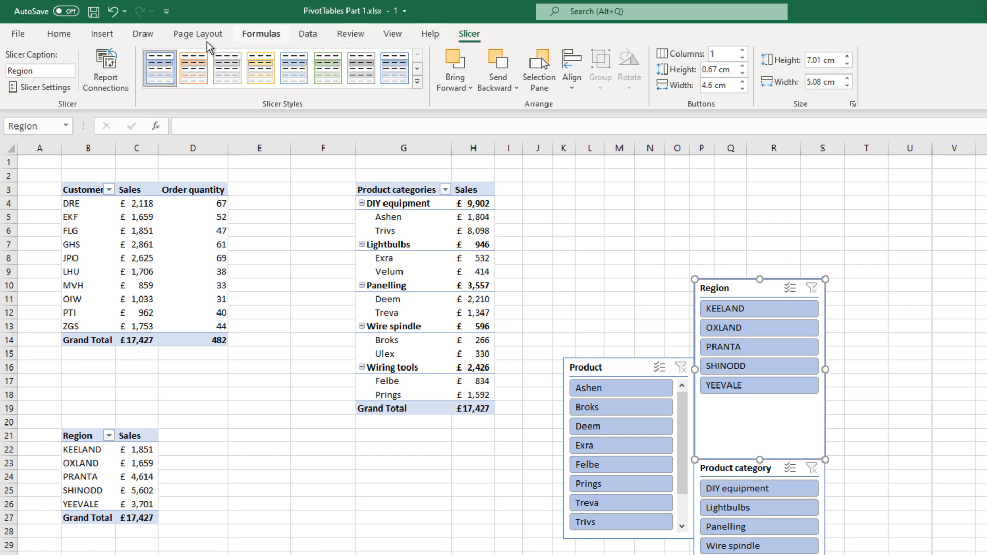
{"action": "left_click", "coordinate": [120, 80]}
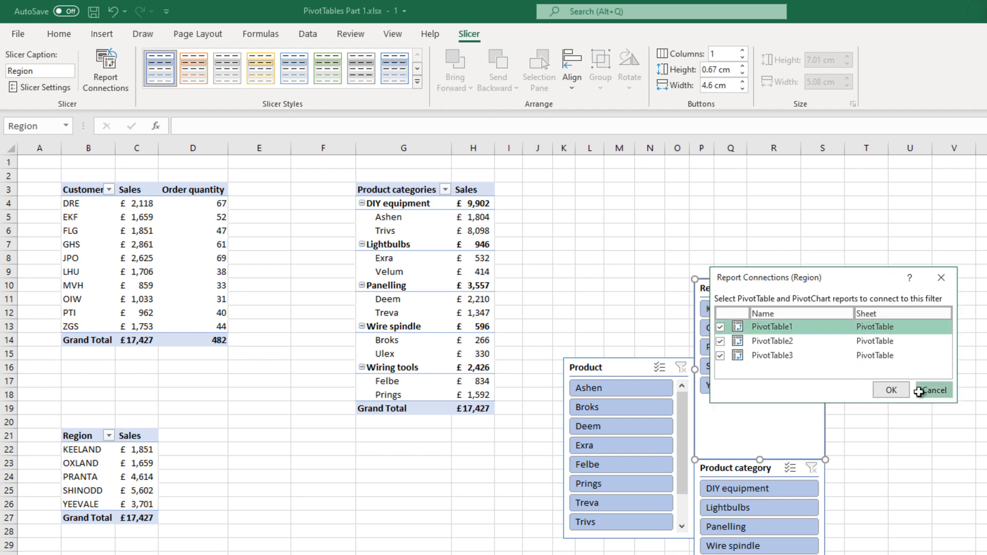
{"action": "left_click", "coordinate": [920, 393]}
{"action": "left_click", "coordinate": [889, 440]}
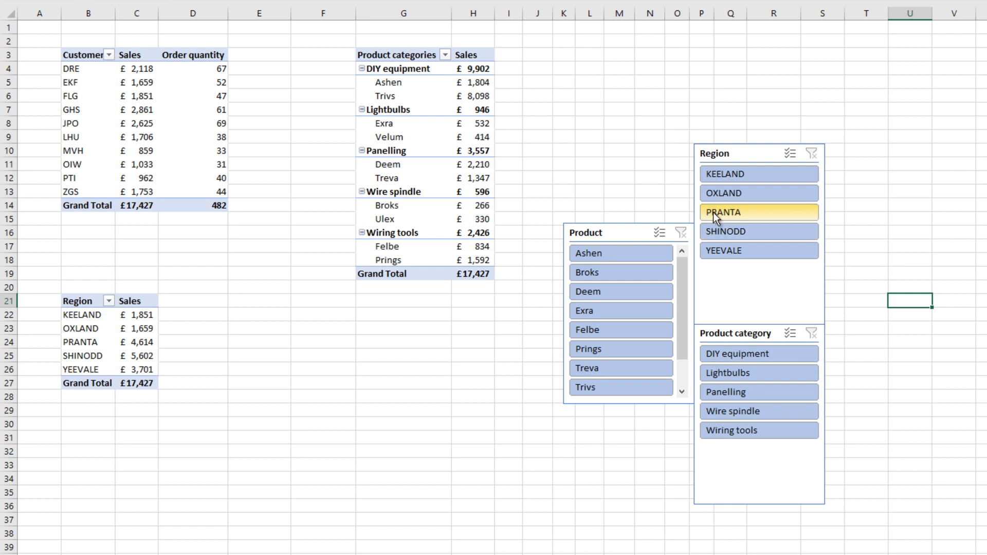
Filter the three PivotTables to the region KEELAND and the product category DIY equipment with the slicers
{"action": "left_click", "coordinate": [720, 174]}
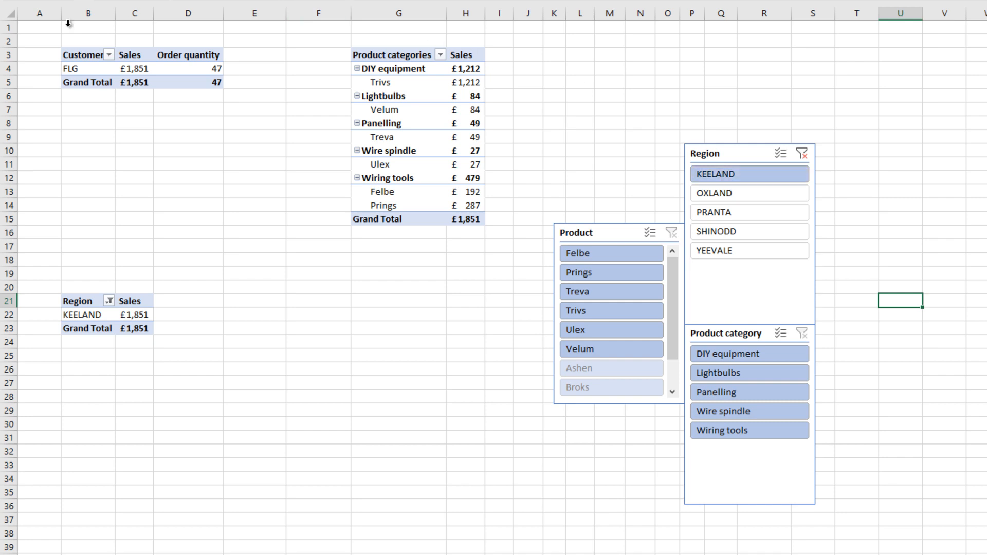
{"action": "mouse_move", "coordinate": [142, 70]}
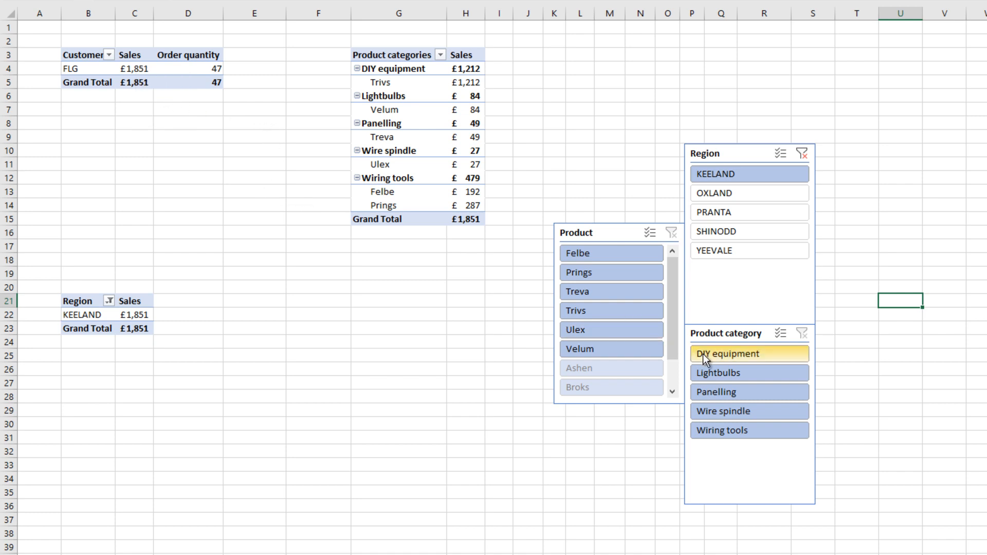
{"action": "left_click", "coordinate": [727, 358]}
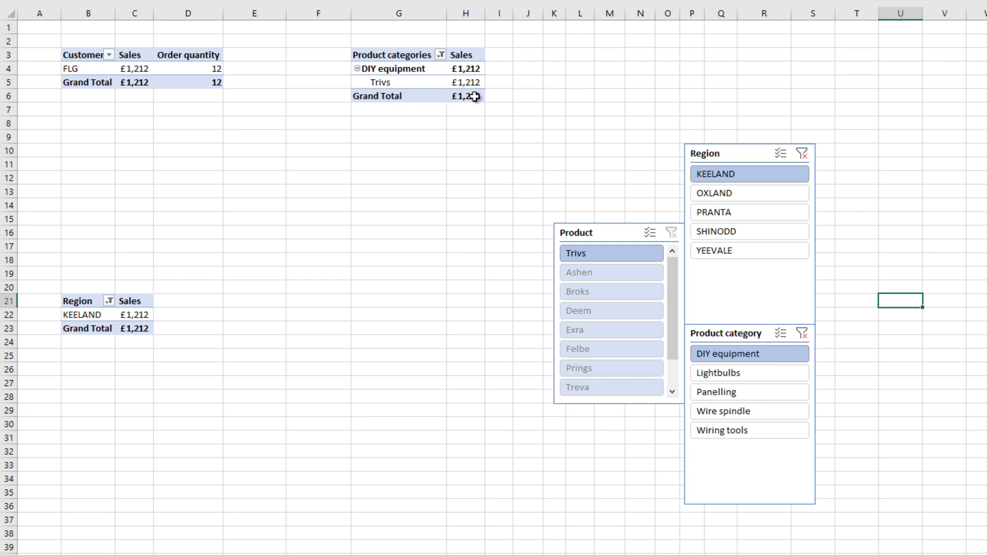
{"action": "mouse_move", "coordinate": [480, 73]}
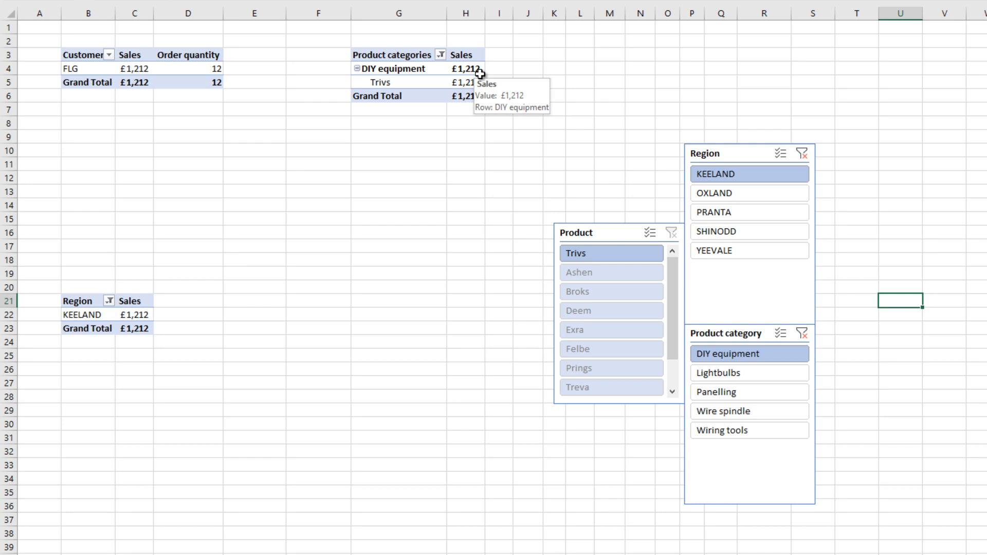
Clear the filters of the Region and Product category slicers so the PivotTables include every region and category
{"action": "left_click", "coordinate": [804, 156]}
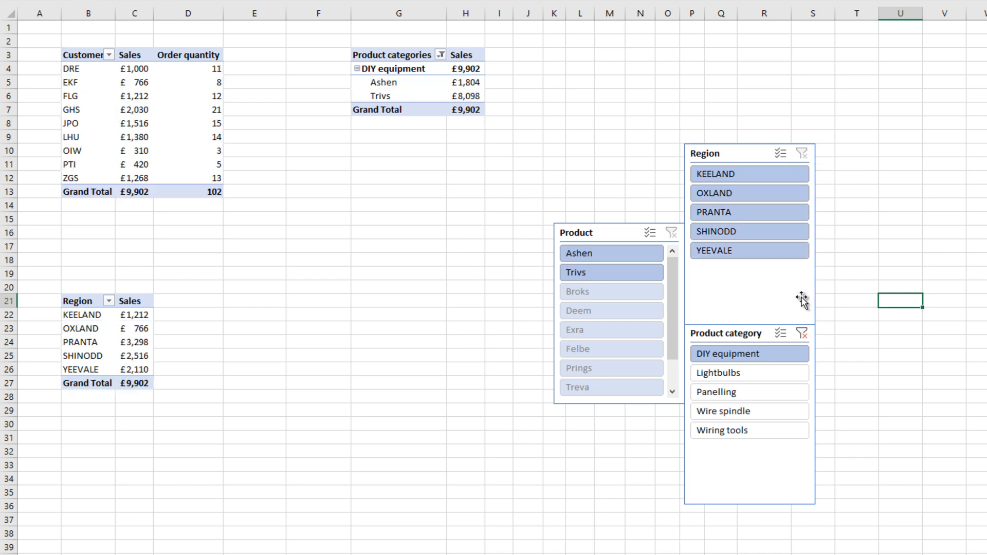
{"action": "left_click", "coordinate": [801, 333]}
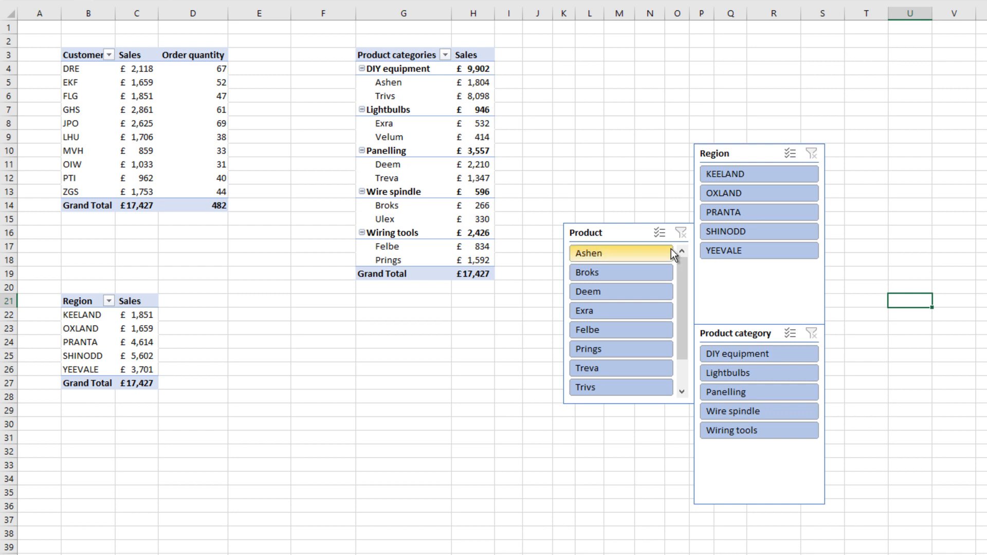
{"action": "key", "text": "Up"}
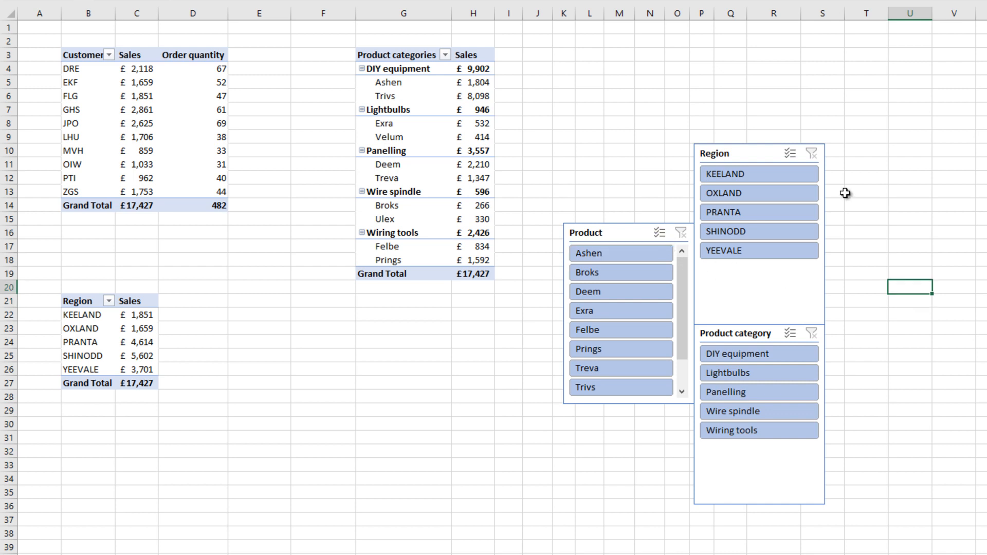
Filter the PivotTables by region KEELAND and PRANTA in turn with the slicer, and clear the Region filter
{"action": "left_click", "coordinate": [794, 157]}
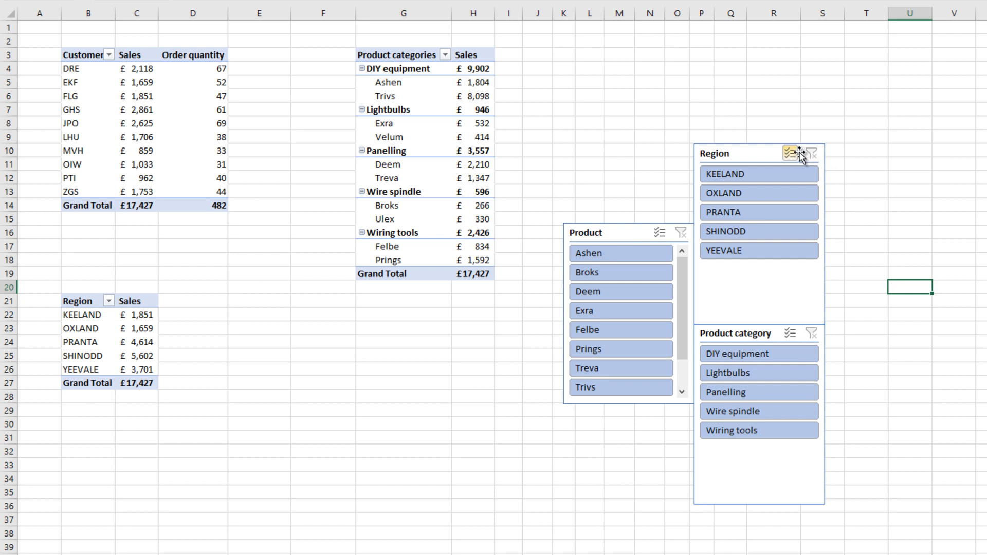
{"action": "left_click", "coordinate": [783, 174]}
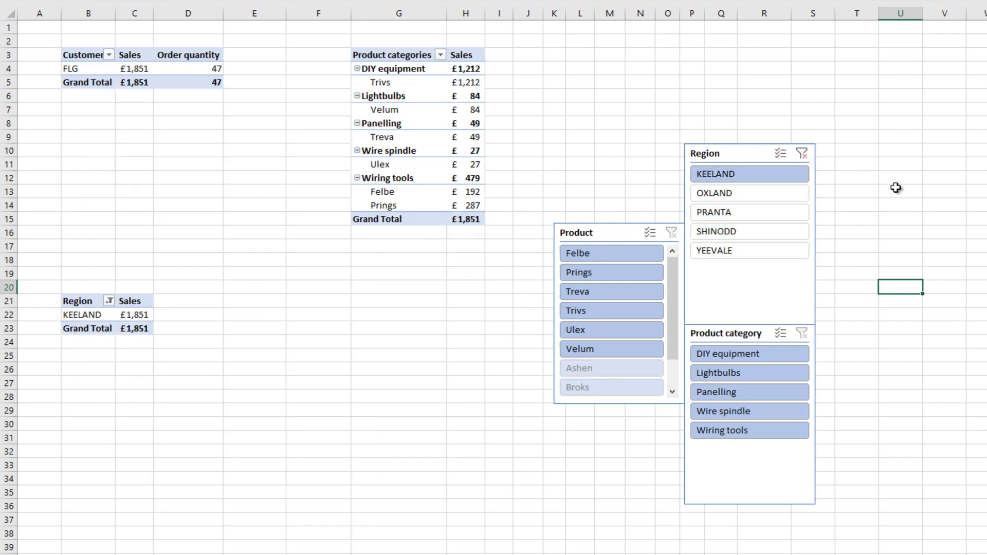
{"action": "left_click", "coordinate": [747, 212]}
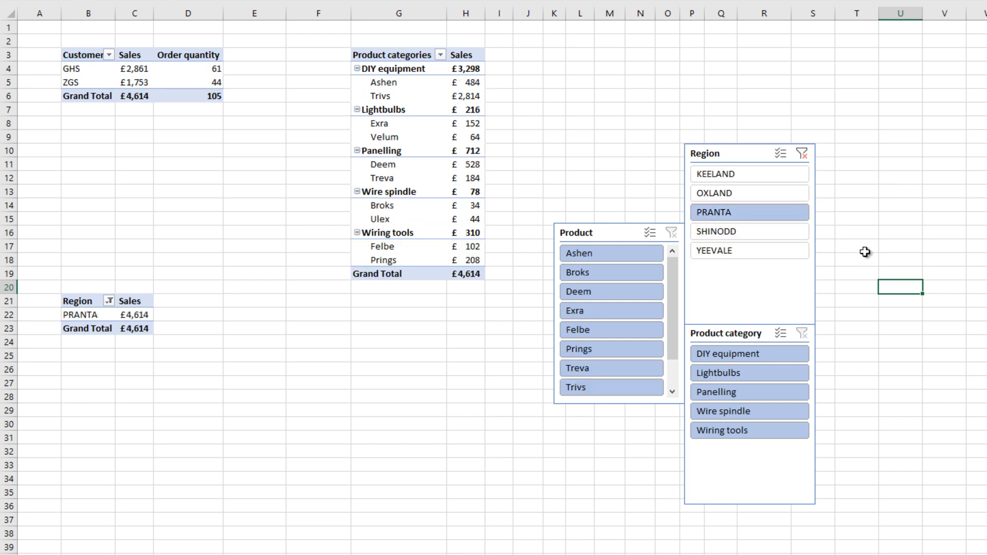
{"action": "left_click", "coordinate": [801, 153]}
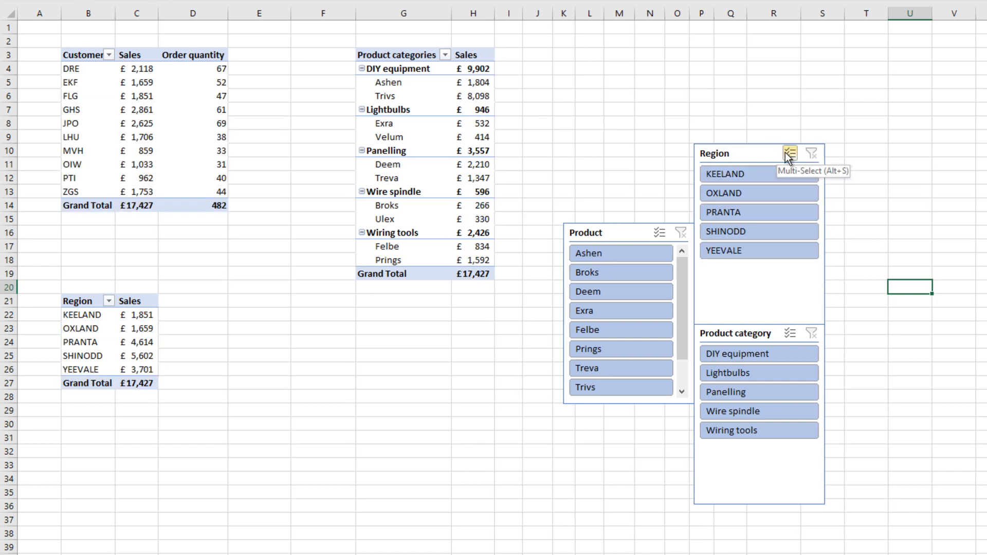
Turn on multi-select in the Region slicer and exclude PRANTA, SHINODD and YEEVALE from the PivotTables
{"action": "left_click", "coordinate": [789, 153]}
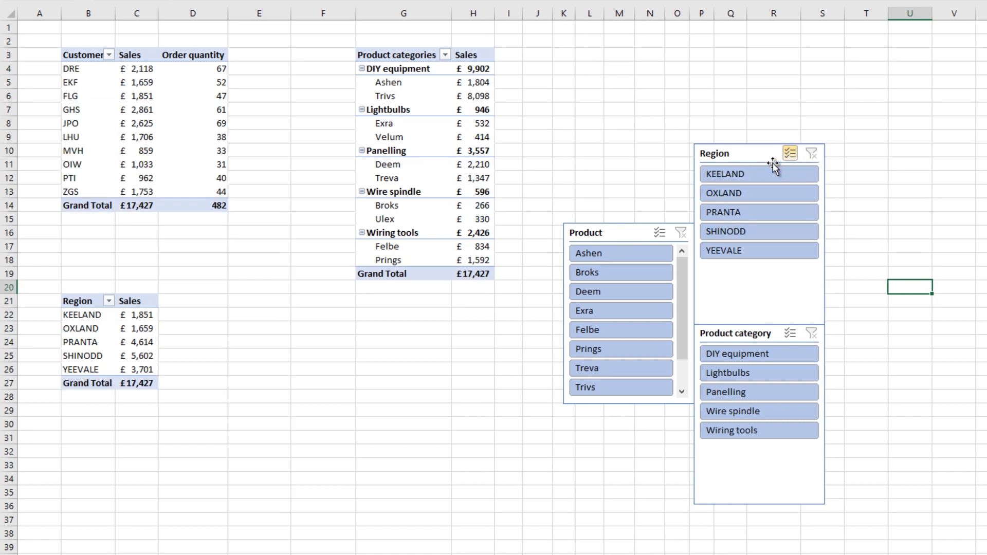
{"action": "left_click", "coordinate": [759, 216]}
{"action": "left_click", "coordinate": [765, 230]}
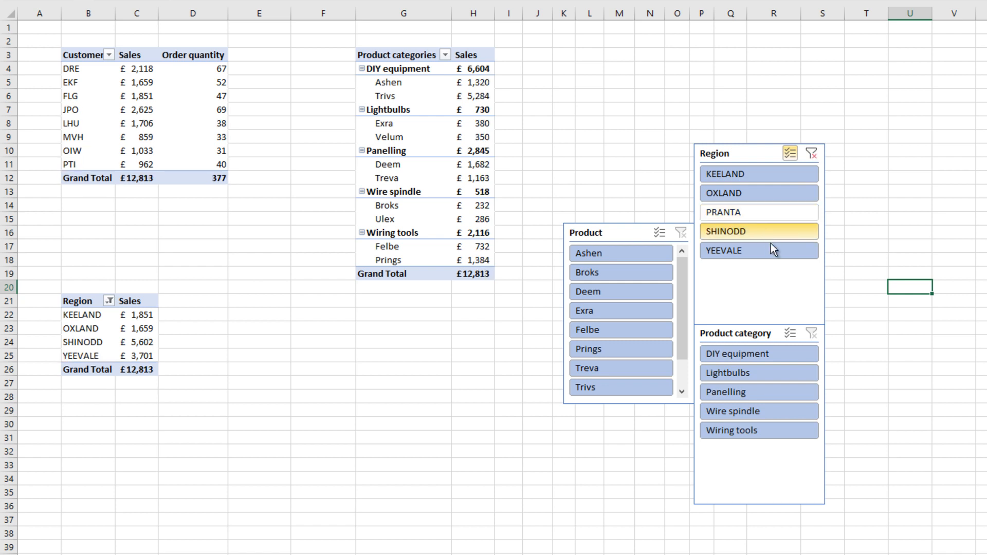
{"action": "left_click", "coordinate": [774, 251]}
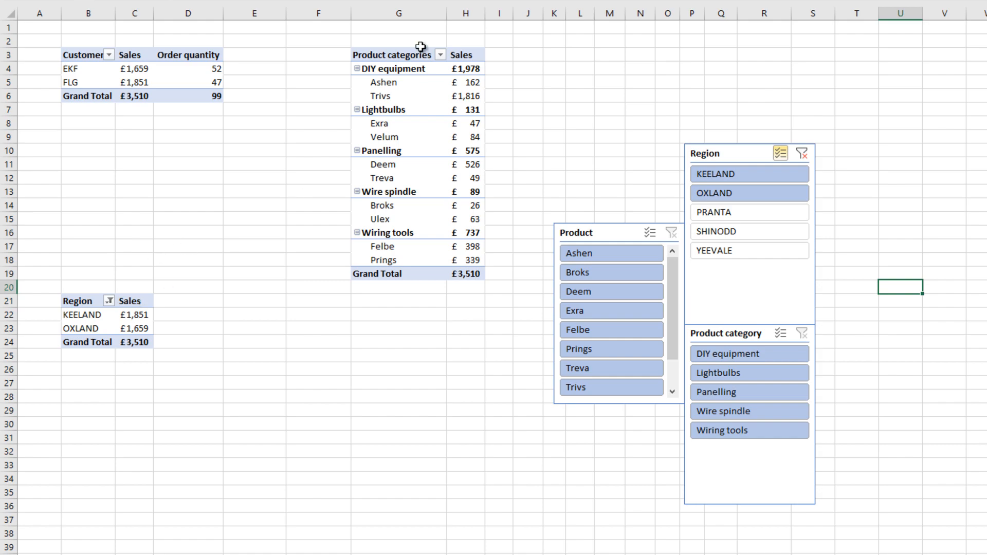
Clear the Region slicer's filter and select the Deem cell in the Product categories PivotTable
{"action": "left_click", "coordinate": [802, 153]}
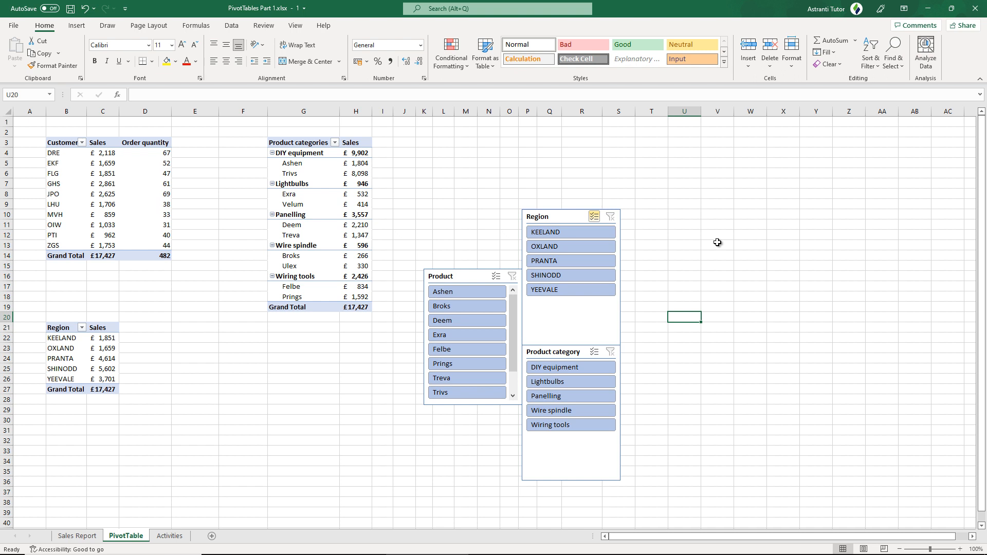
{"action": "left_click", "coordinate": [319, 225]}
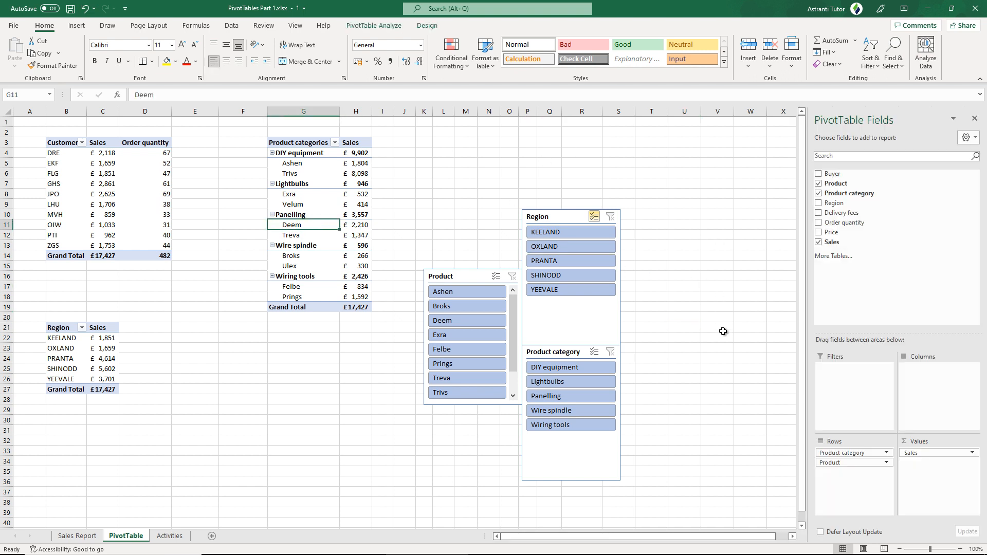